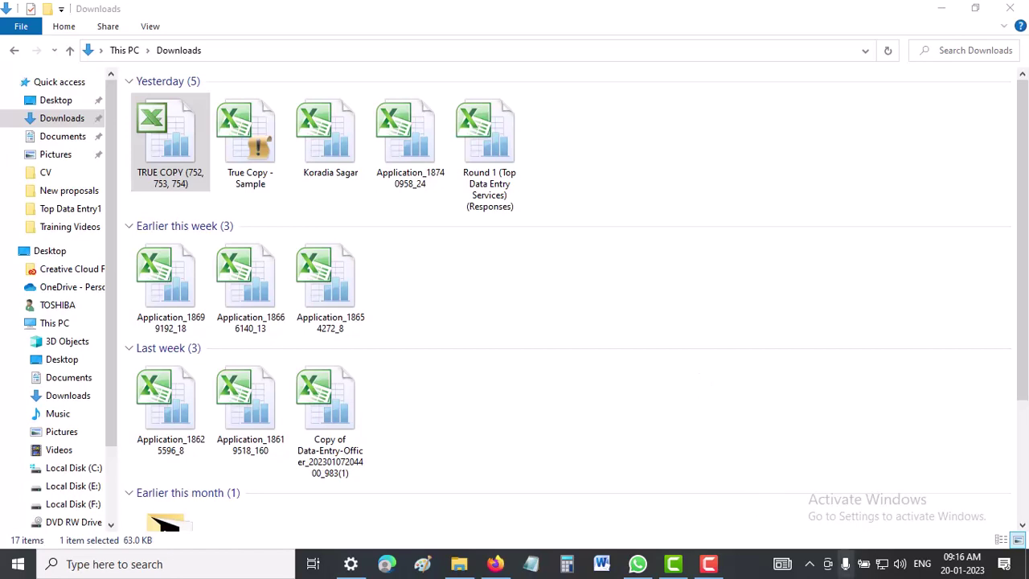
Open TRUE COPY (752, 753, 754) with editing enabled, then open the Koradia Sagar workbook from Downloads
double_click(163, 156)
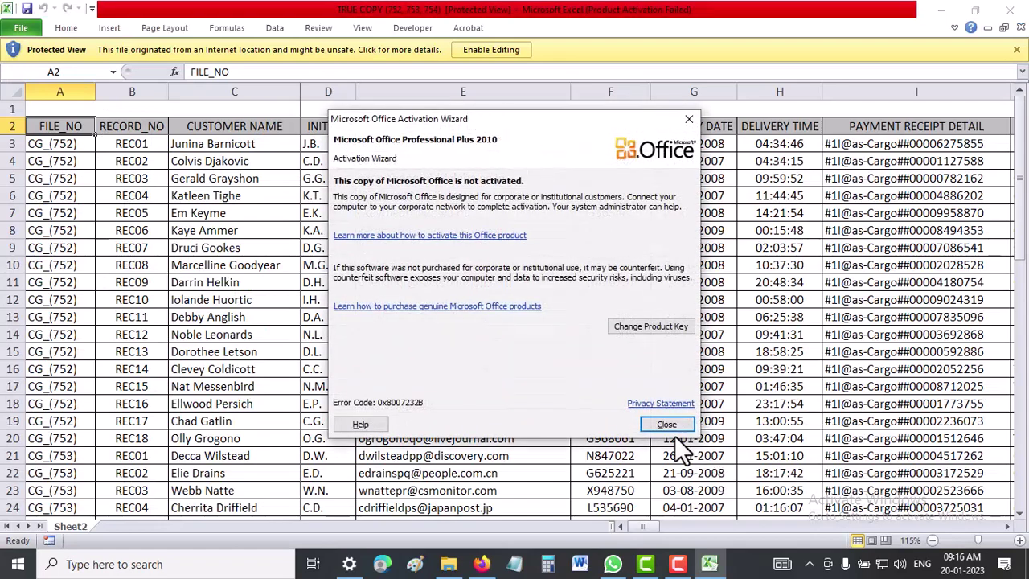
click(676, 426)
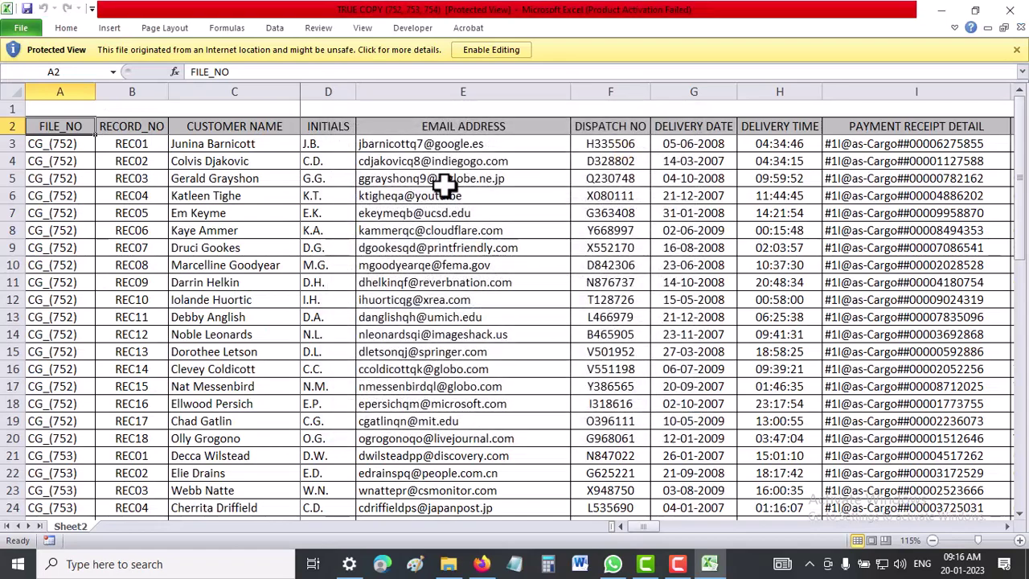
click(492, 52)
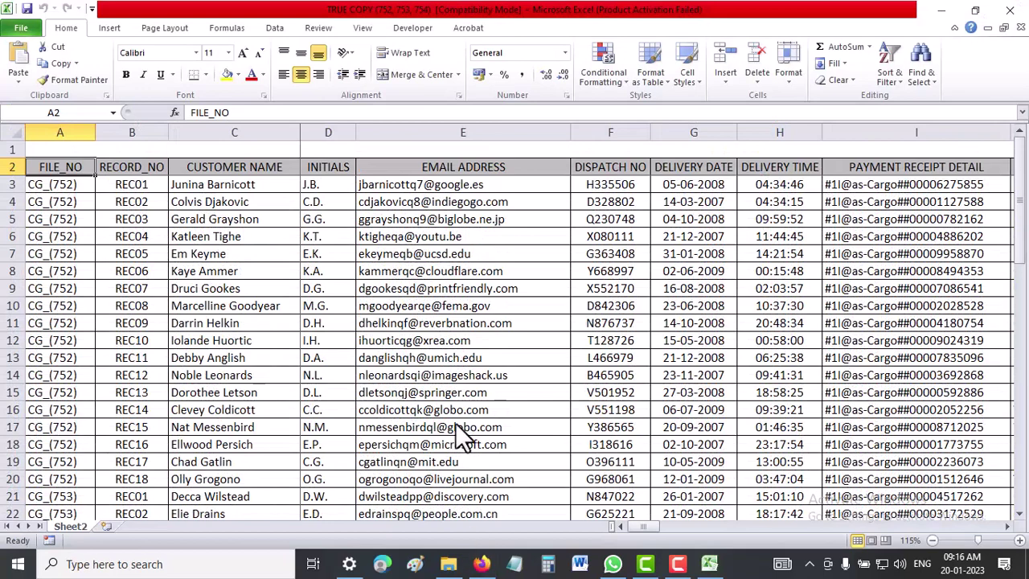
click(447, 567)
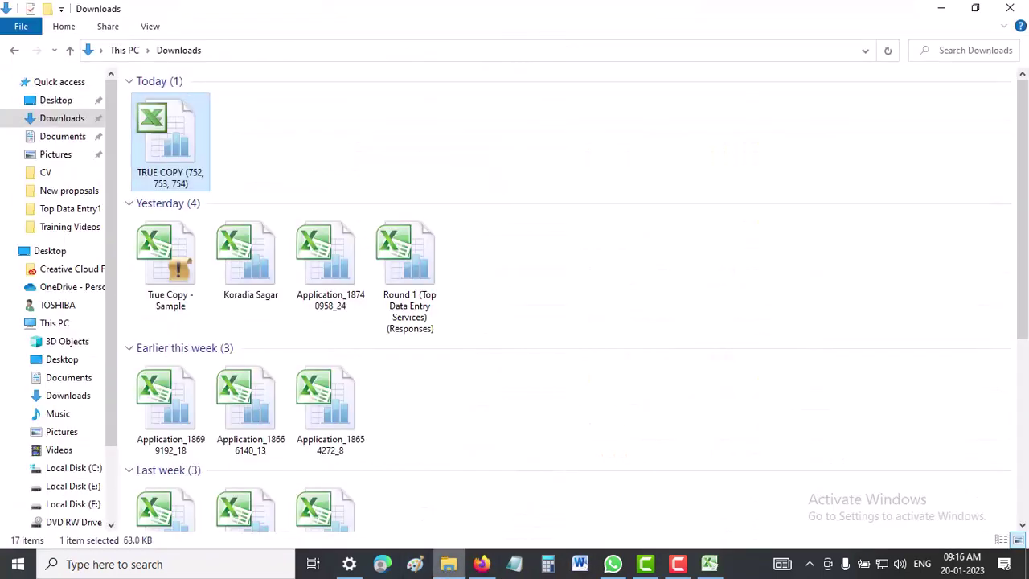
double_click(246, 293)
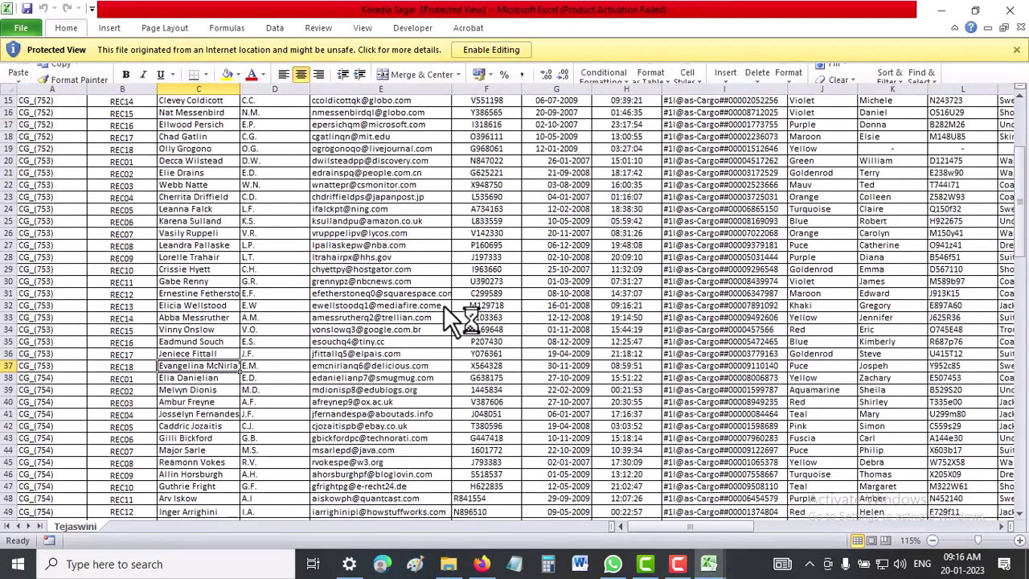
click(492, 49)
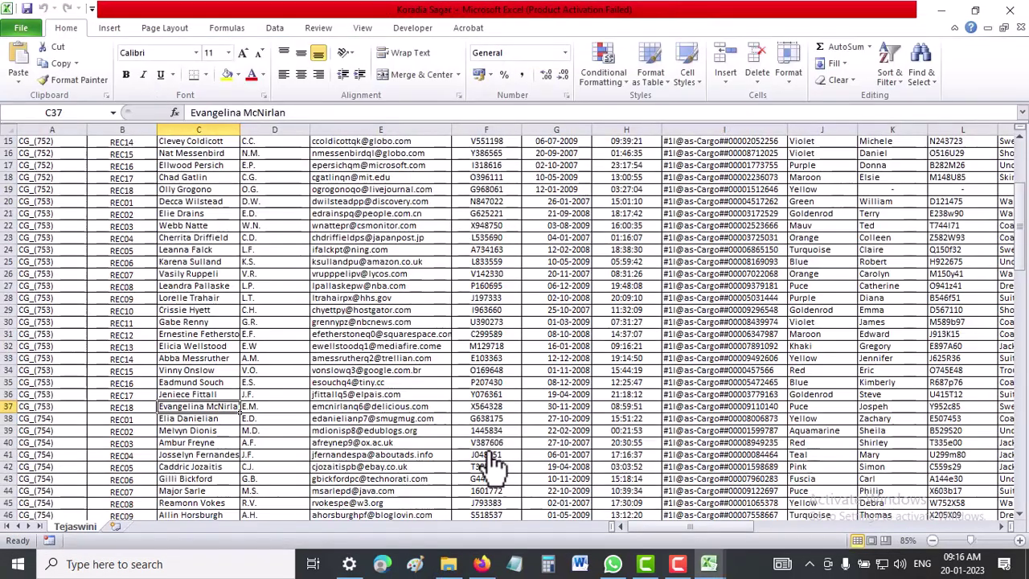
scroll(406, 378, up, 5)
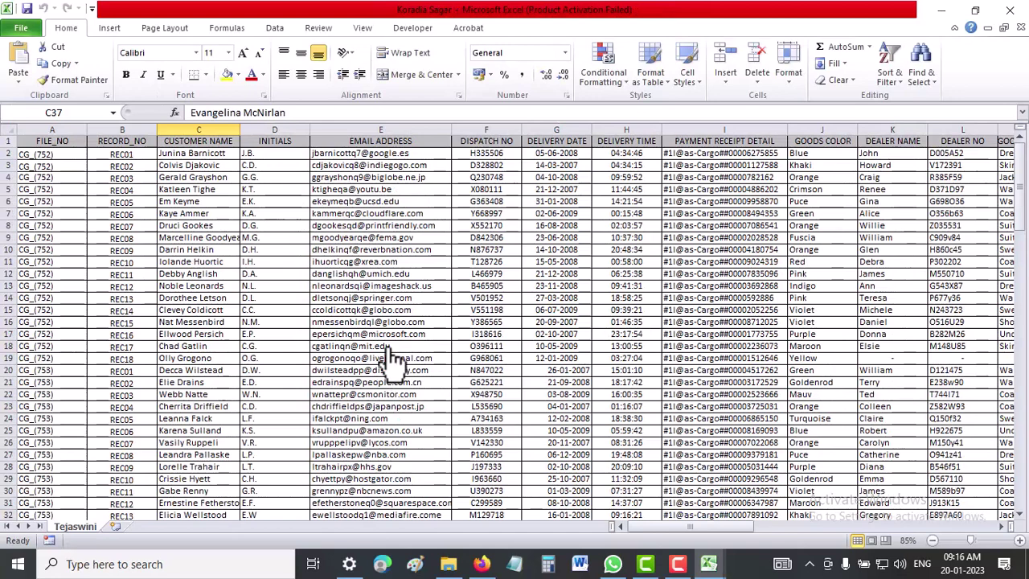
click(417, 144)
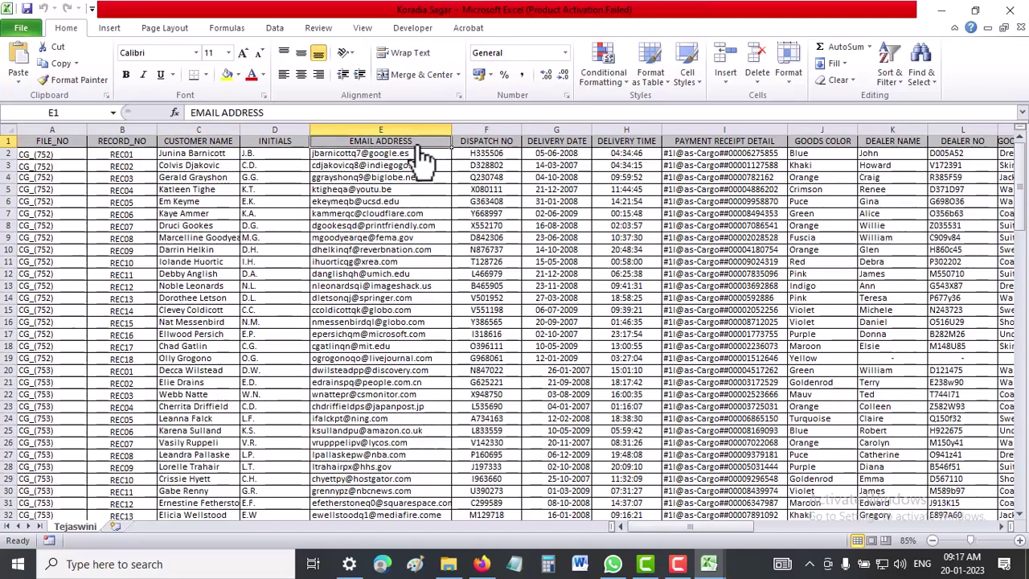
drag(418, 148, 418, 537)
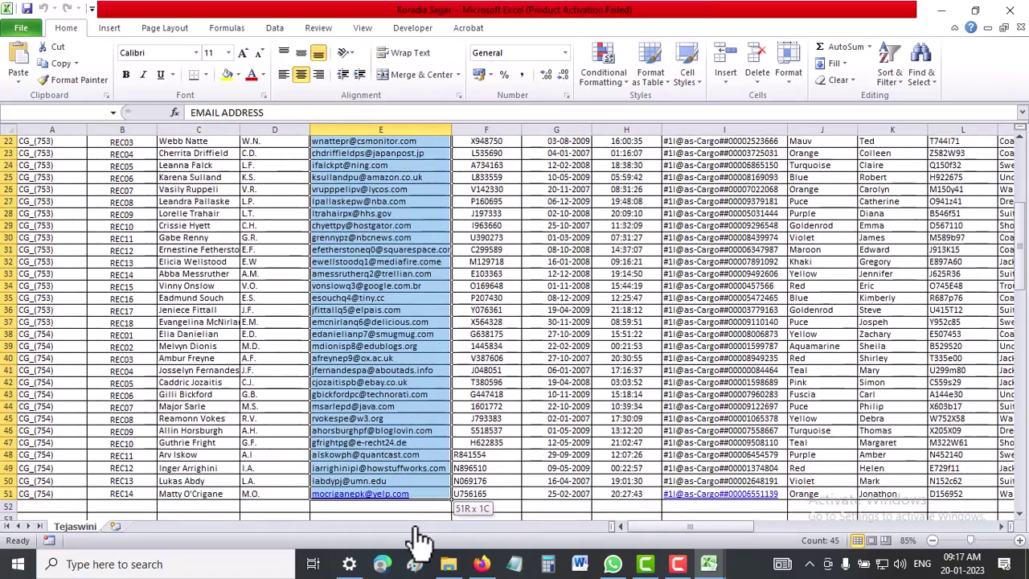
drag(417, 531, 418, 494)
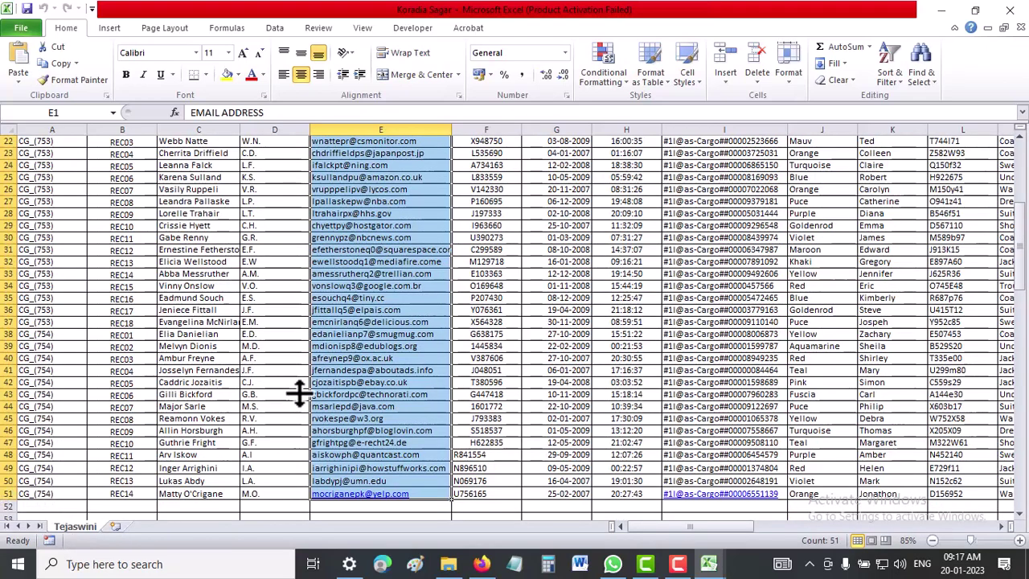
scroll(298, 392, up, 7)
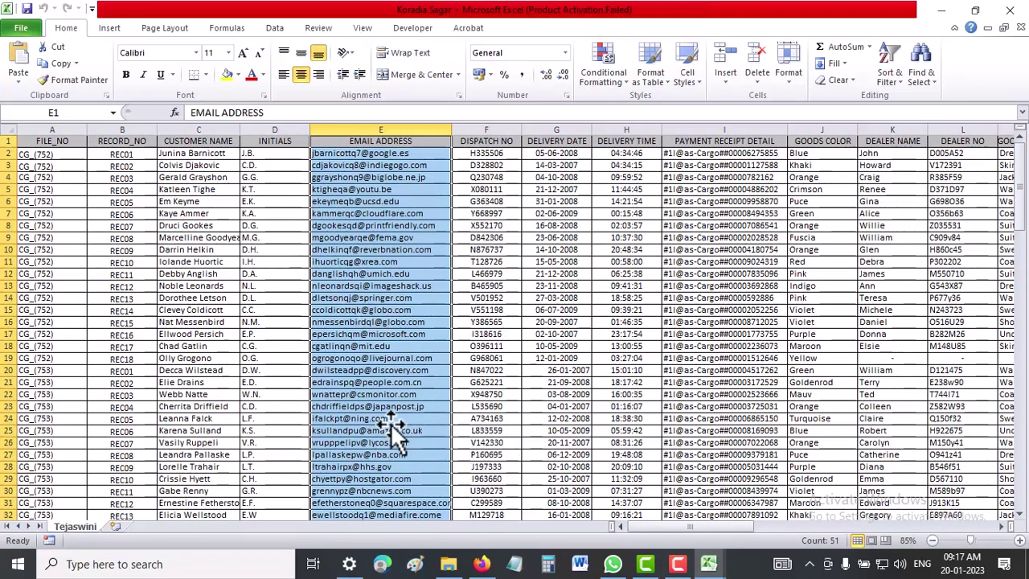
right_click(374, 331)
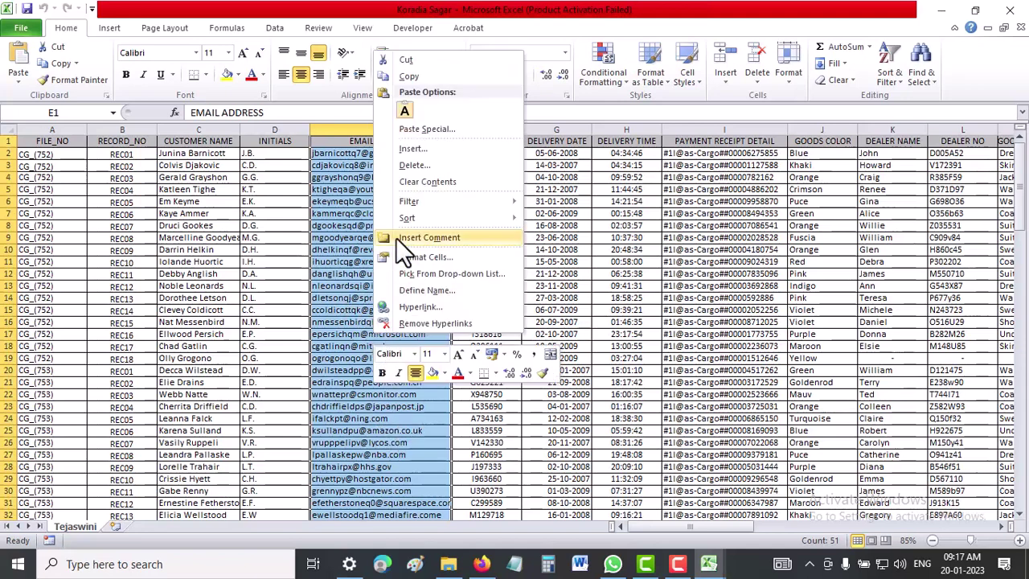
click(425, 75)
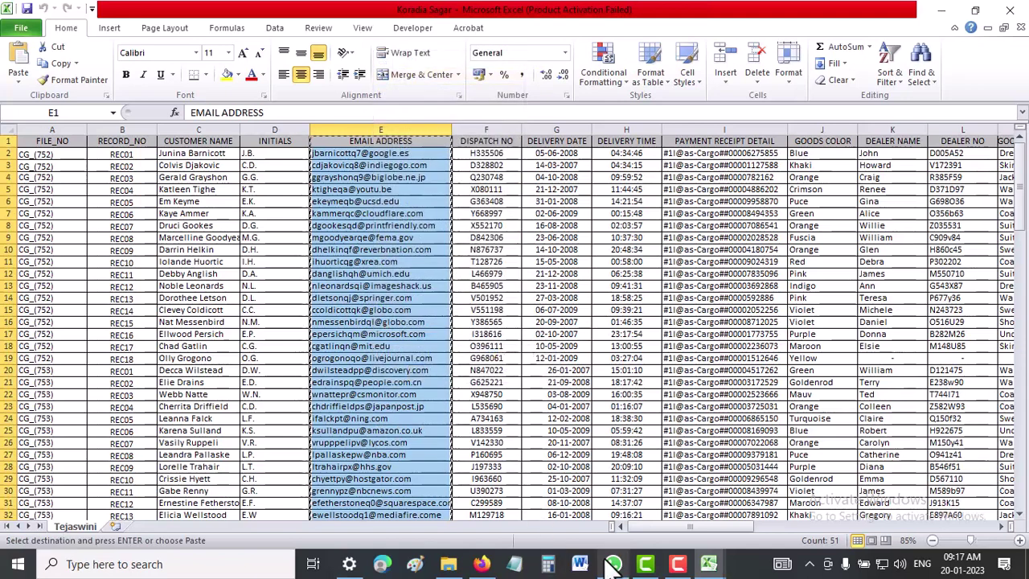
mouse_move(698, 570)
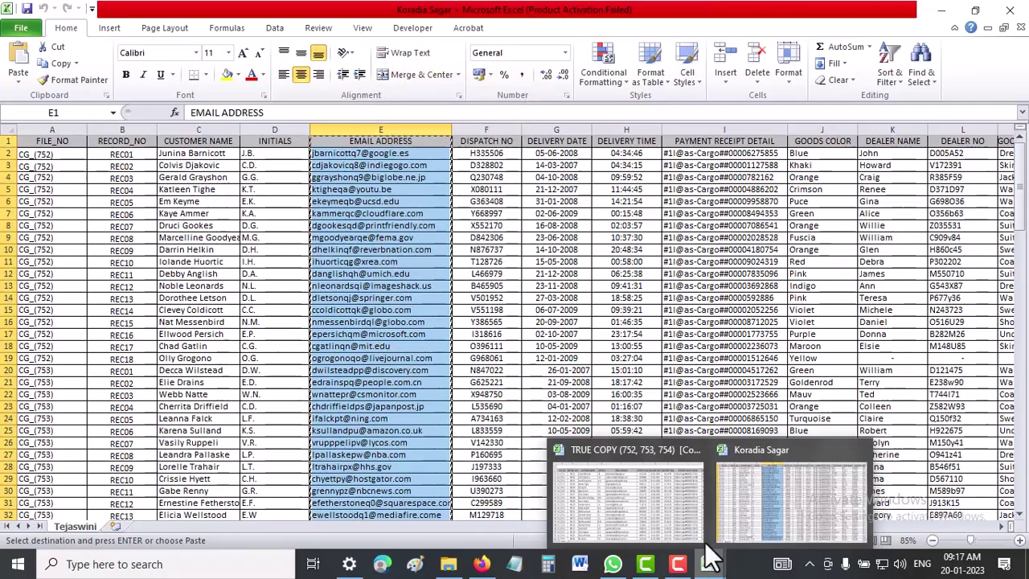
click(622, 494)
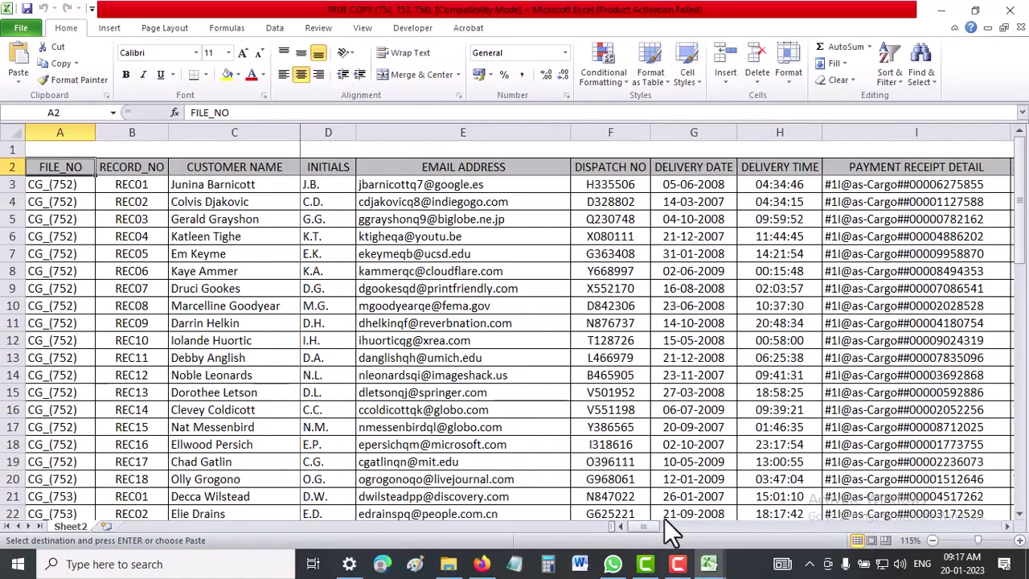
drag(643, 526, 1004, 542)
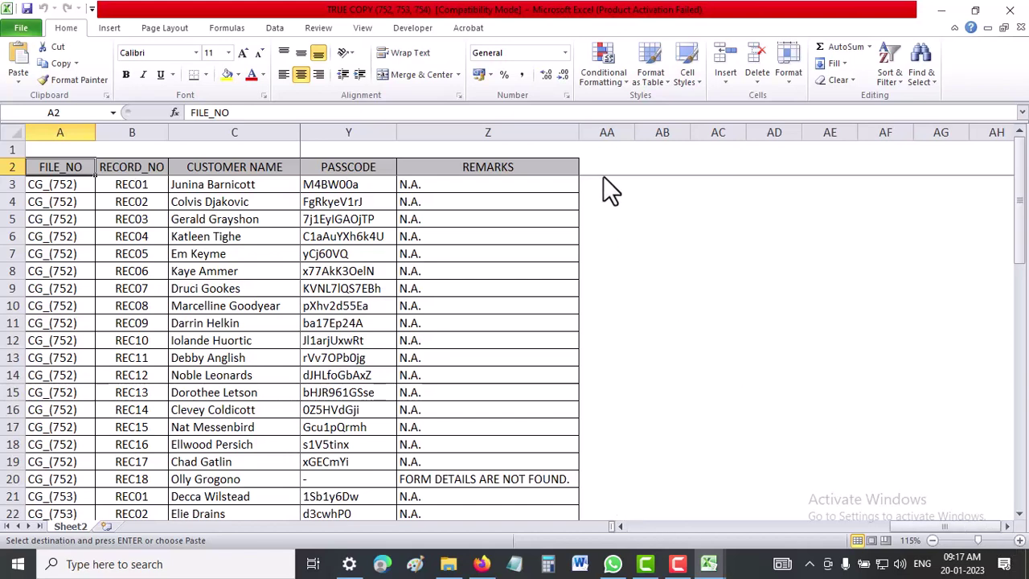
click(618, 172)
right_click(613, 180)
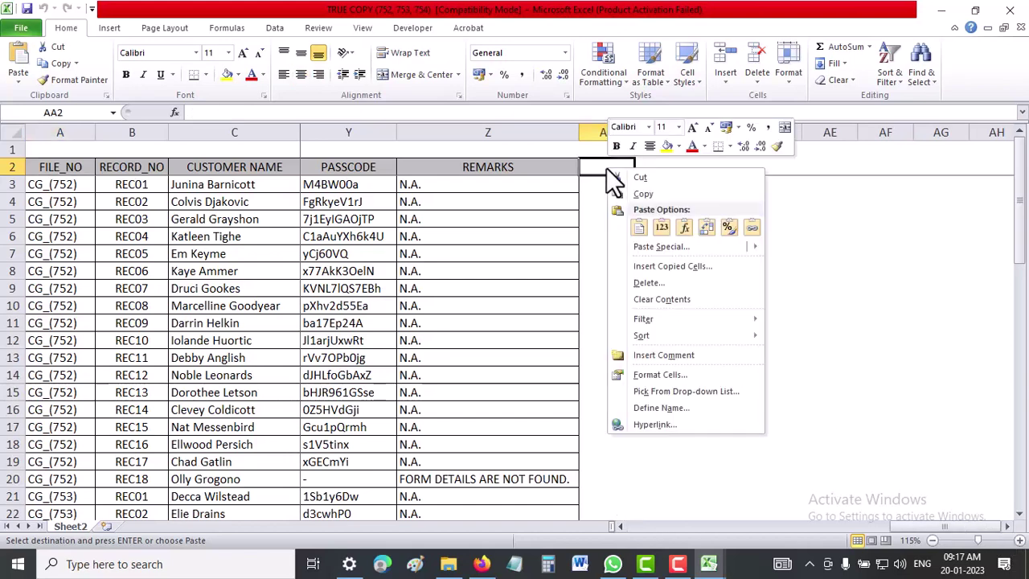
click(638, 223)
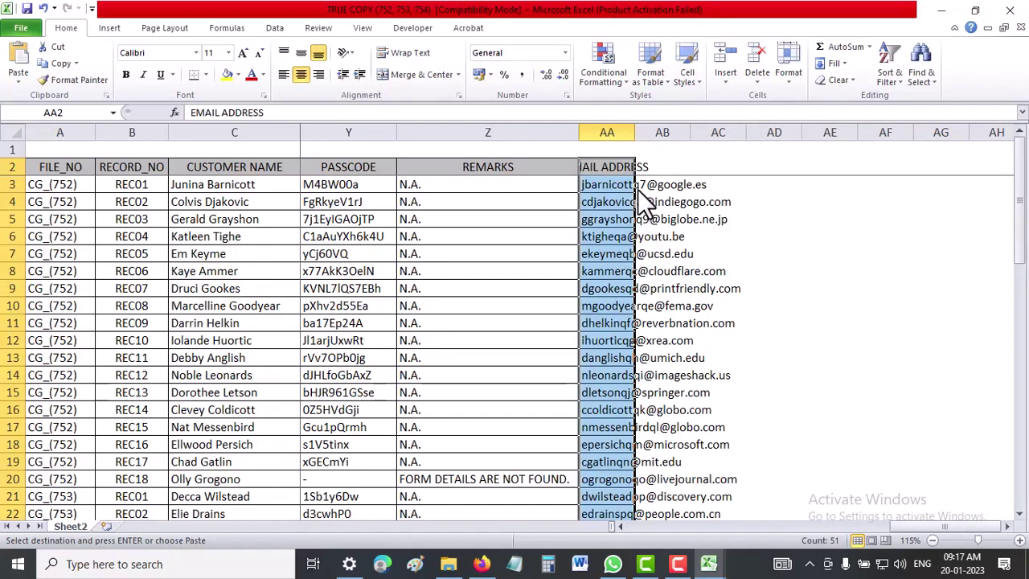
drag(635, 131, 745, 163)
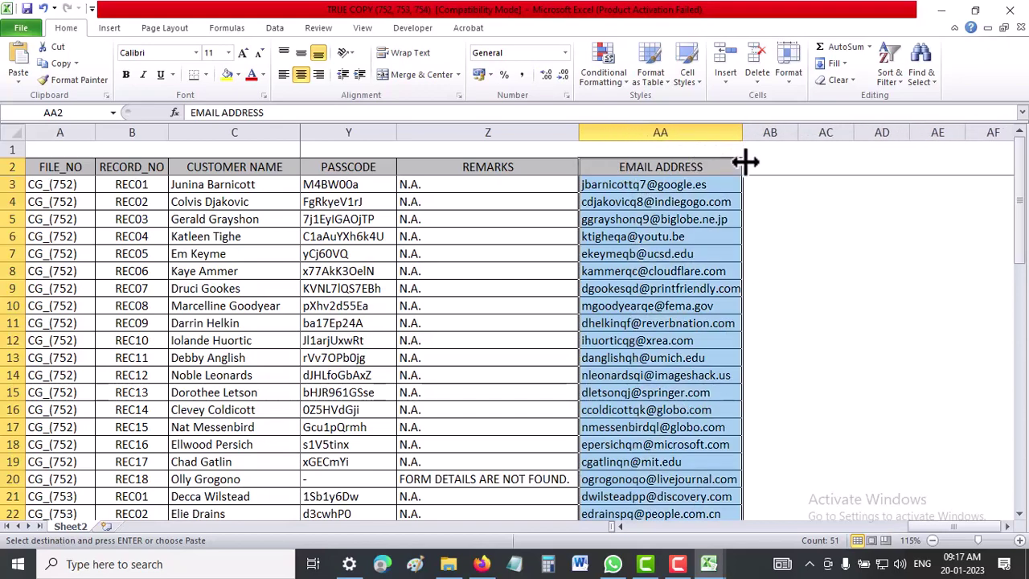
Label cell AA1 with the text 'KS'
click(651, 146)
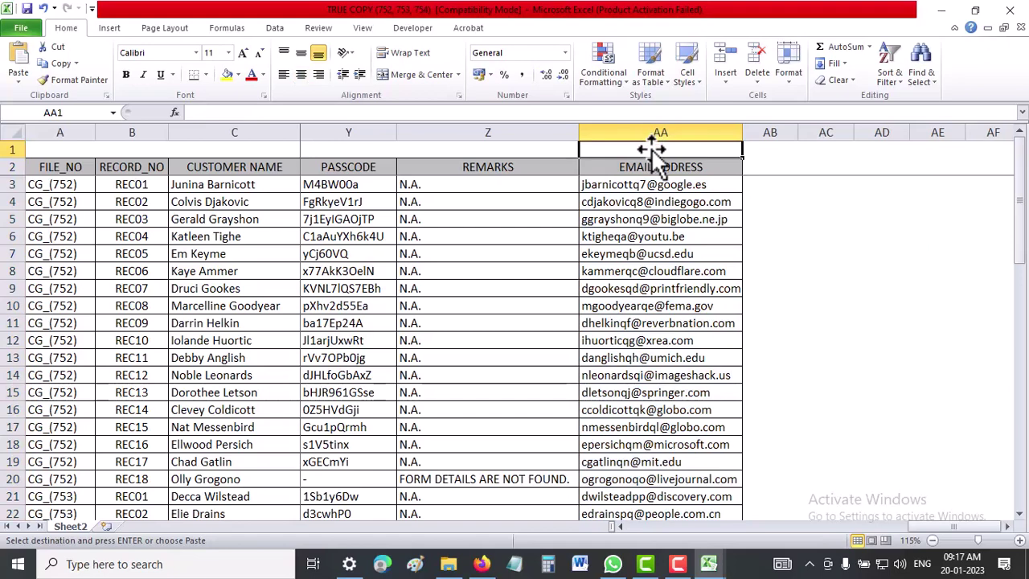
text(K)
text(S)
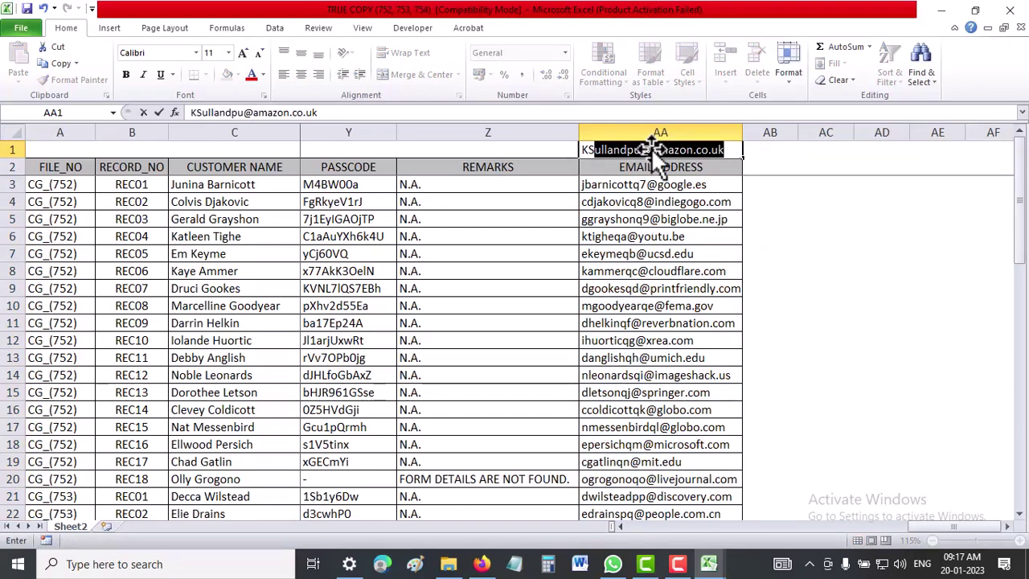
key(Delete)
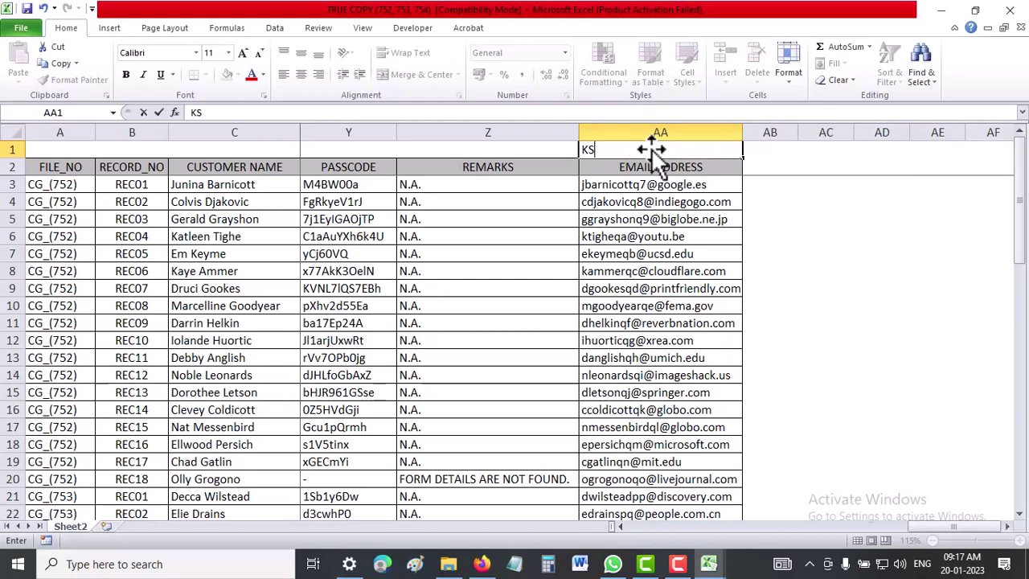
key(ctrl+Return)
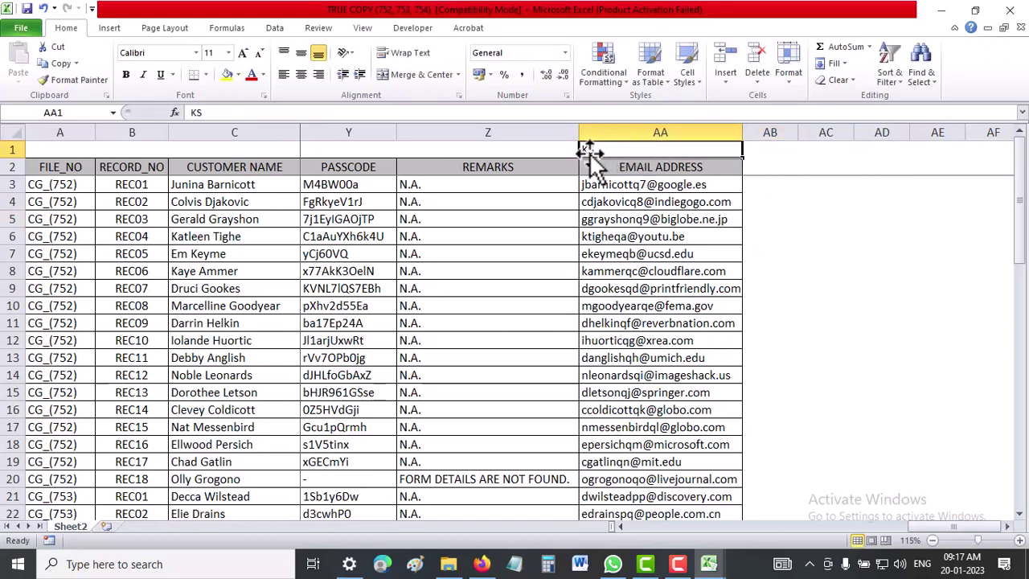
click(786, 159)
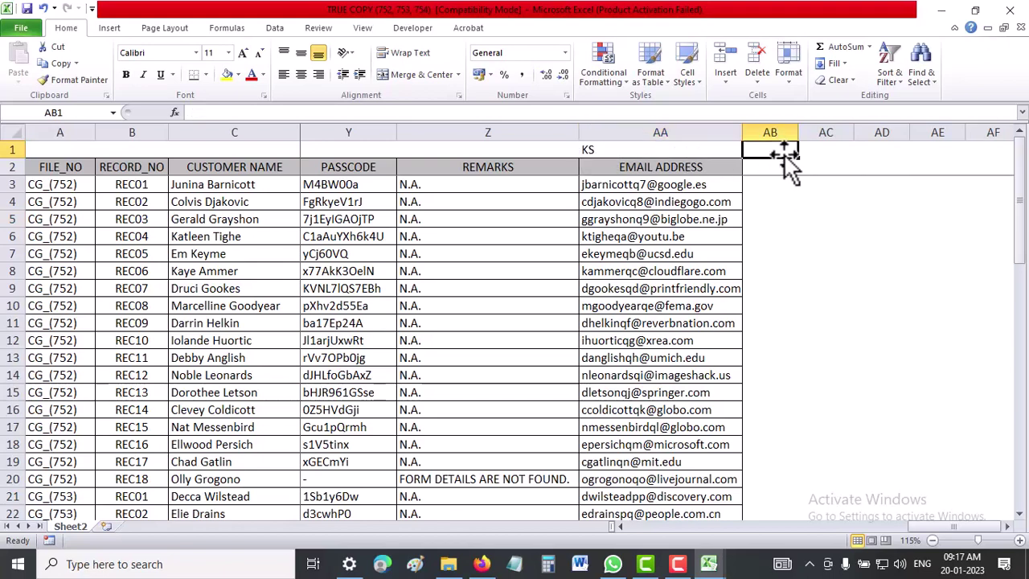
Label AB1 'TC' and copy the TRUE COPY email addresses in E2:E51
text(TC)
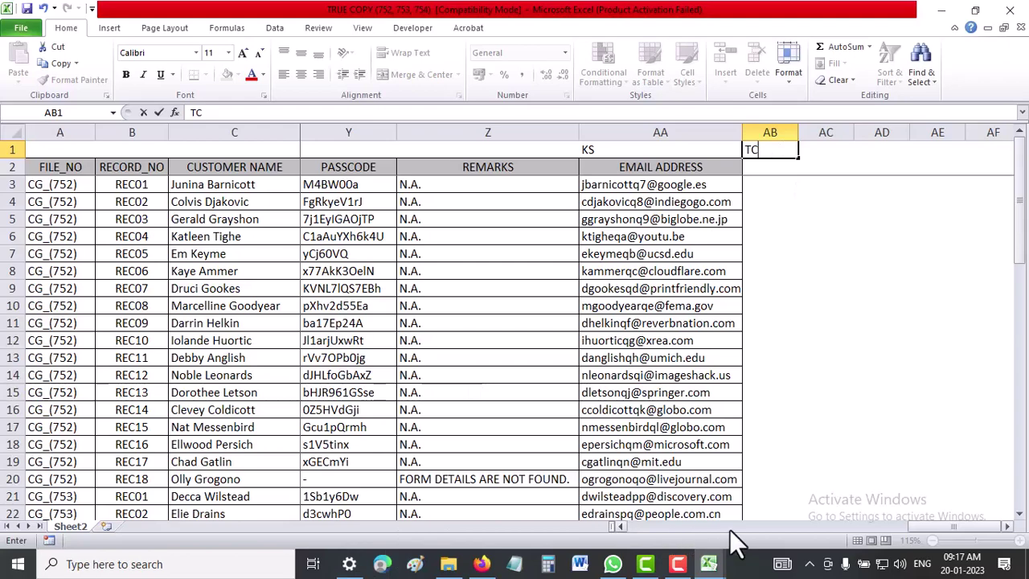
drag(931, 530, 620, 529)
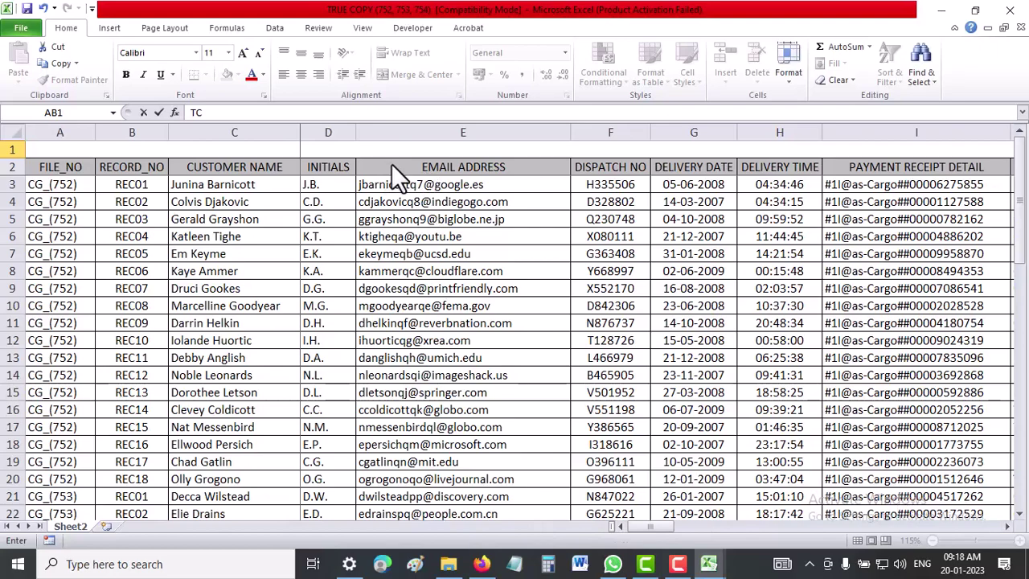
mouse_move(386, 167)
mouse_down()
mouse_move(492, 514)
mouse_move(491, 553)
mouse_move(475, 489)
mouse_up()
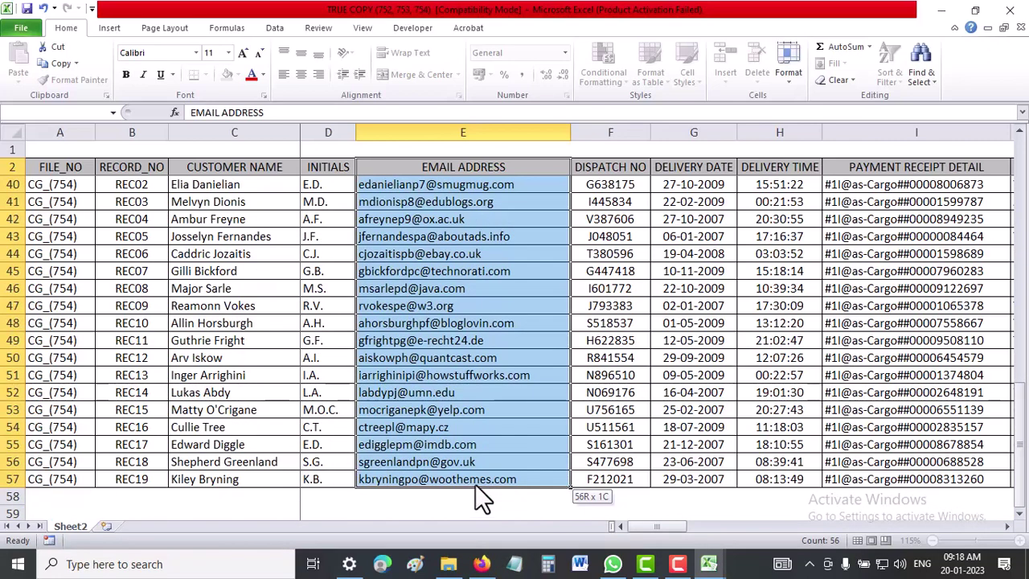
drag(476, 485, 465, 392)
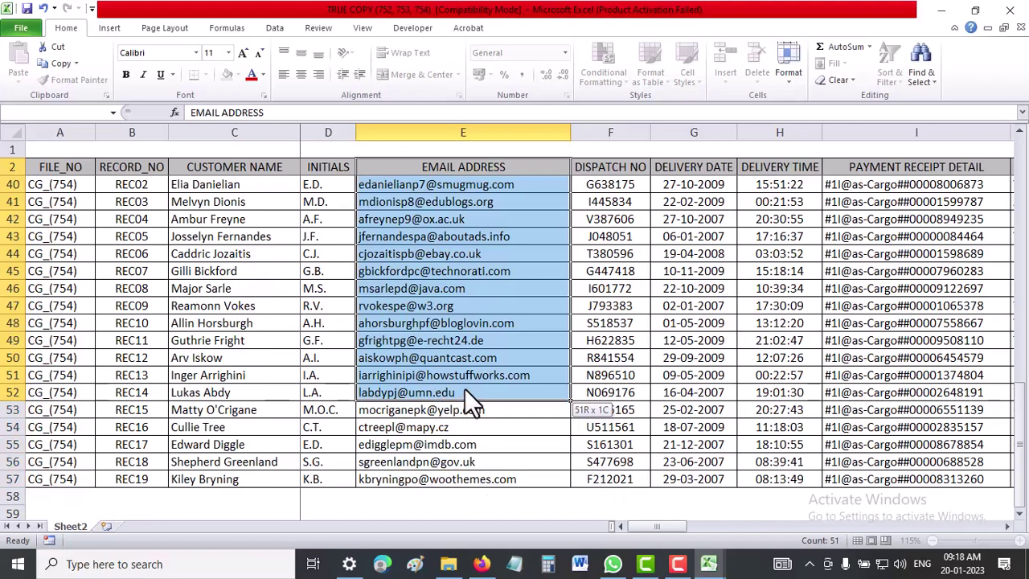
drag(465, 388, 465, 377)
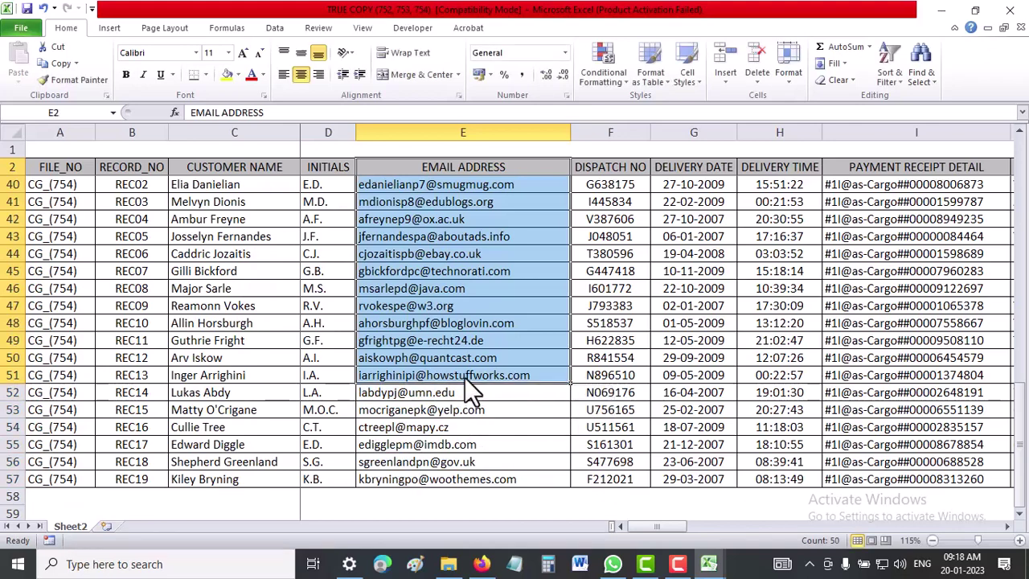
right_click(417, 320)
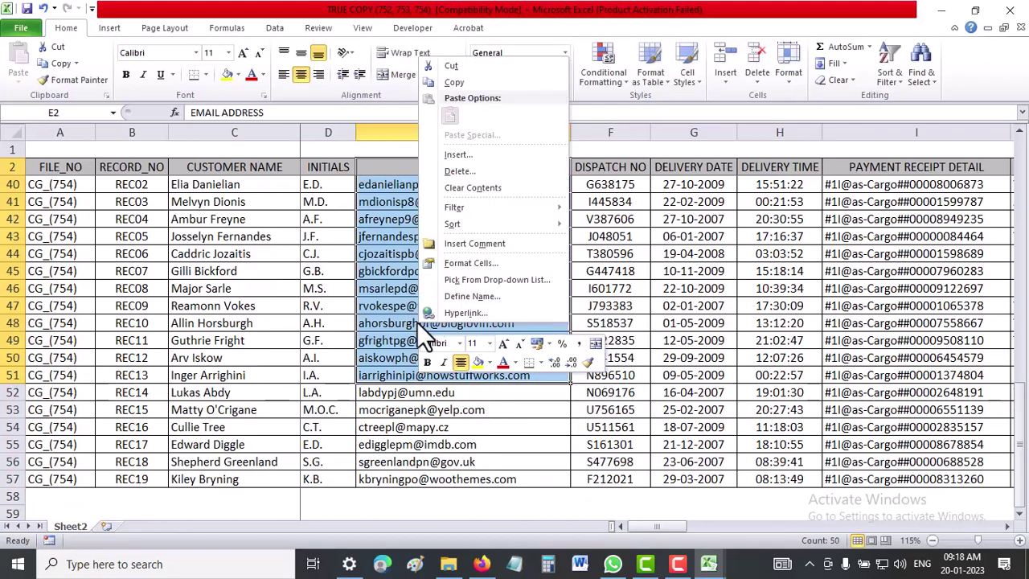
click(455, 83)
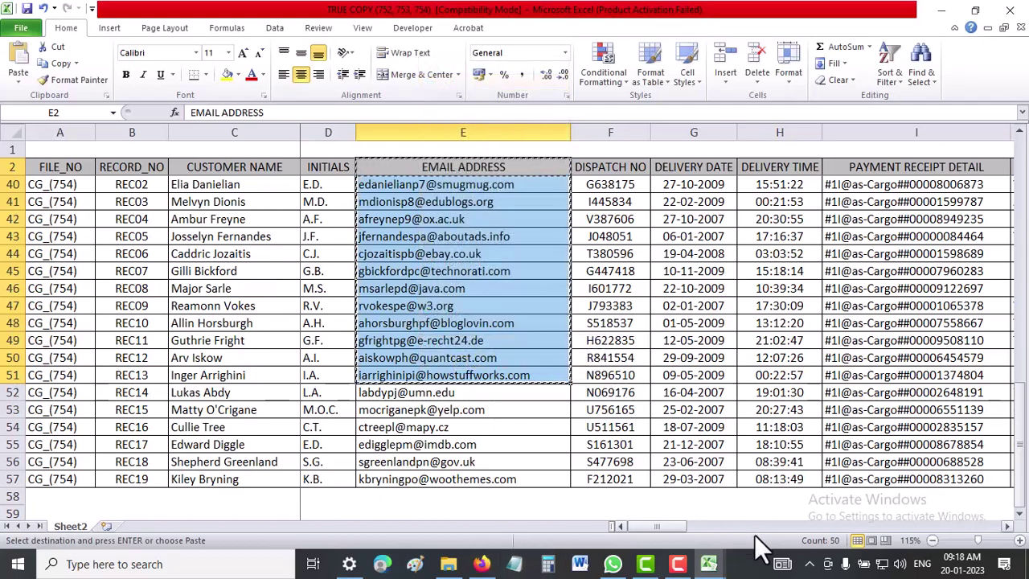
Paste the copied emails into column AB starting at AB2
drag(666, 531, 1004, 515)
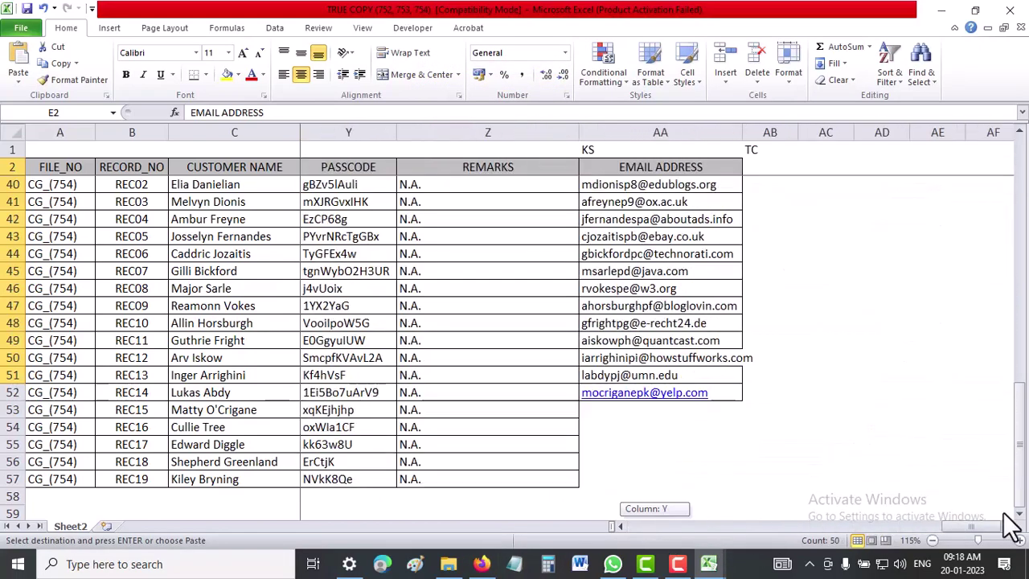
scroll(831, 306, up, 3)
scroll(831, 307, up, 5)
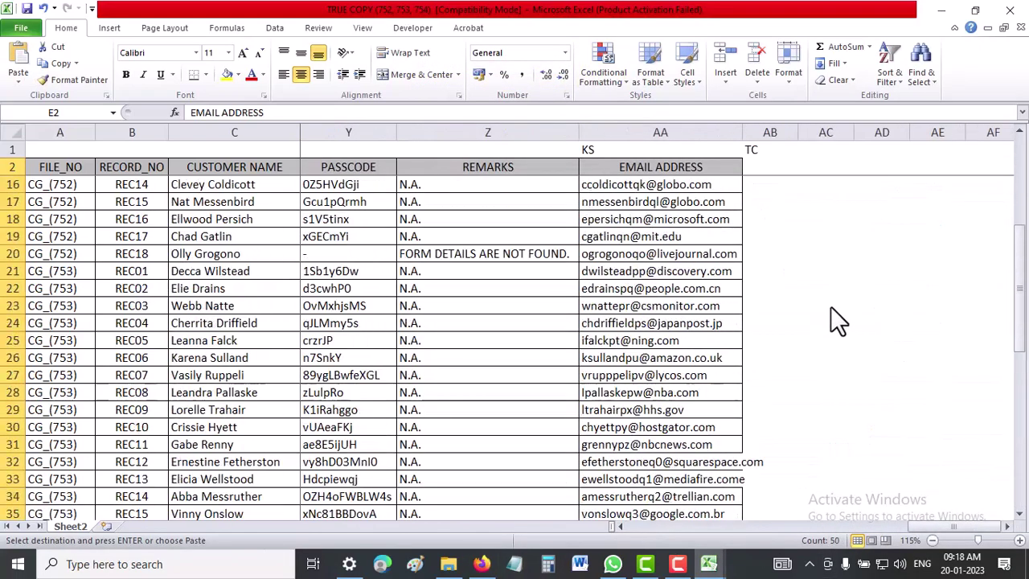
scroll(831, 306, up, 4)
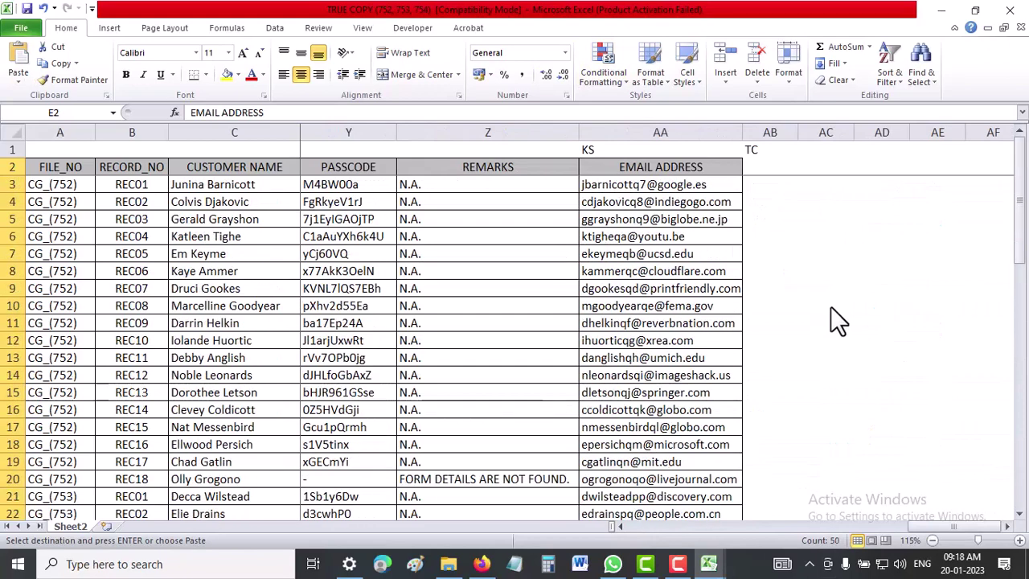
click(767, 165)
right_click(774, 171)
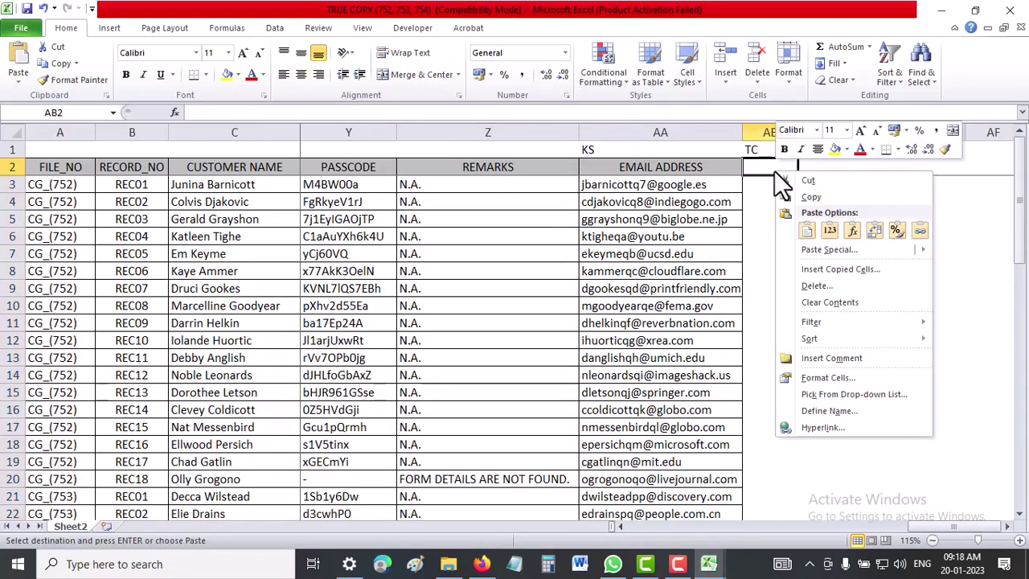
click(807, 228)
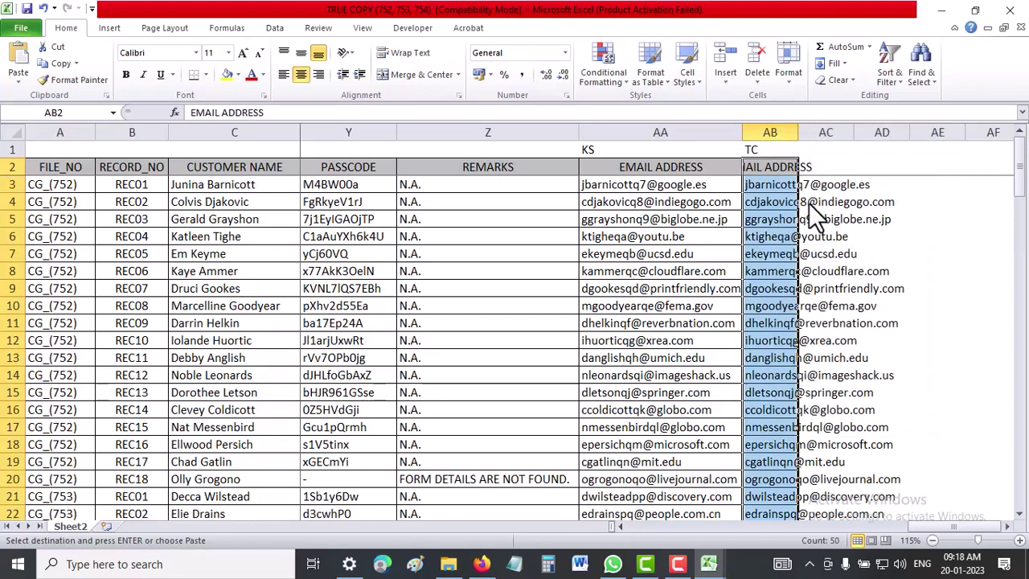
Widen column AB so the TC email addresses fit
drag(797, 132, 914, 146)
click(949, 255)
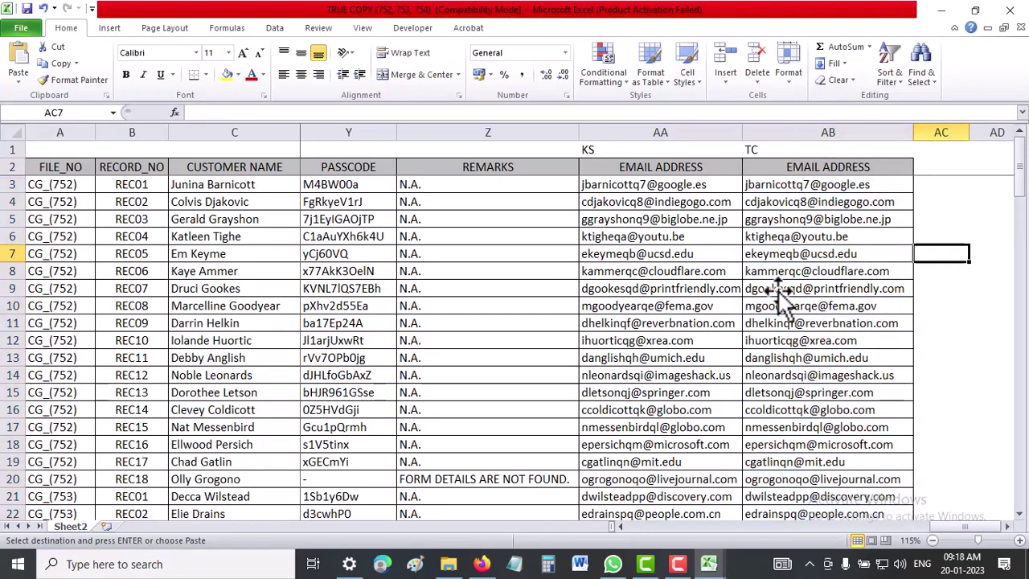
scroll(776, 338, down, 6)
scroll(771, 366, down, 4)
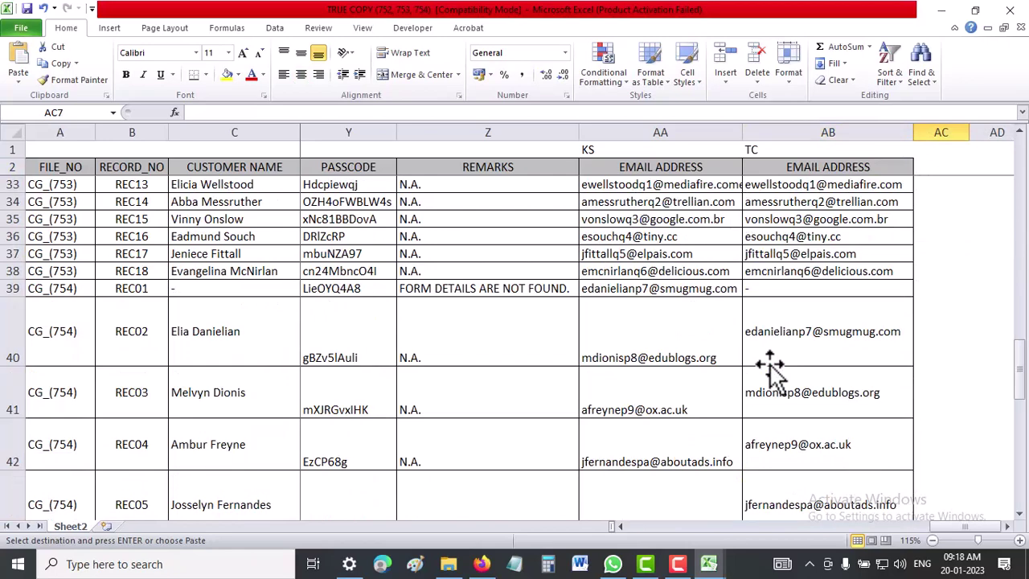
scroll(771, 366, down, 5)
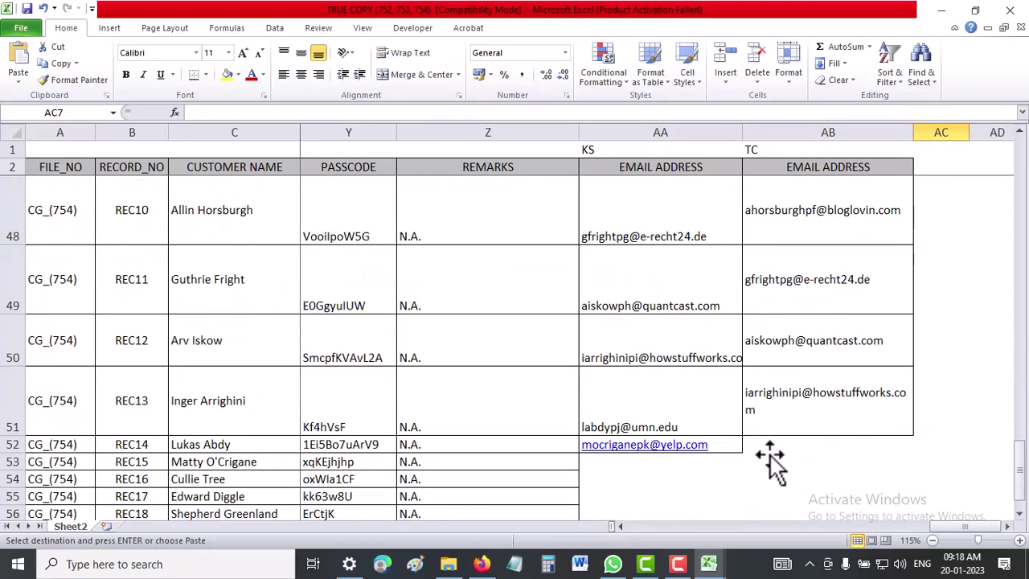
scroll(777, 362, up, 4)
scroll(780, 356, up, 2)
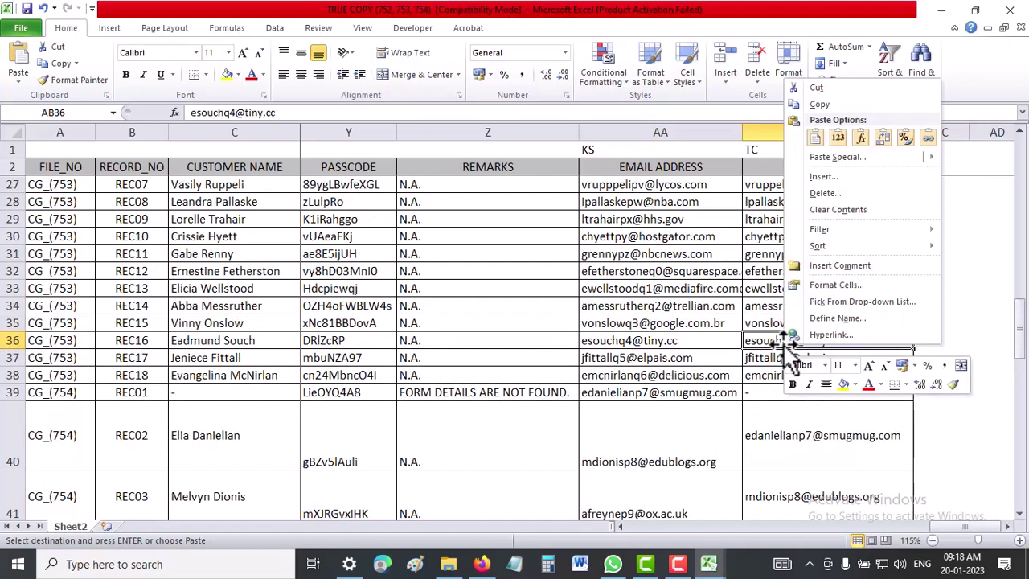
scroll(788, 345, up, 1)
Delete the dash in AB39, shifting the cells below up to realign the TC emails
right_click(788, 344)
click(761, 396)
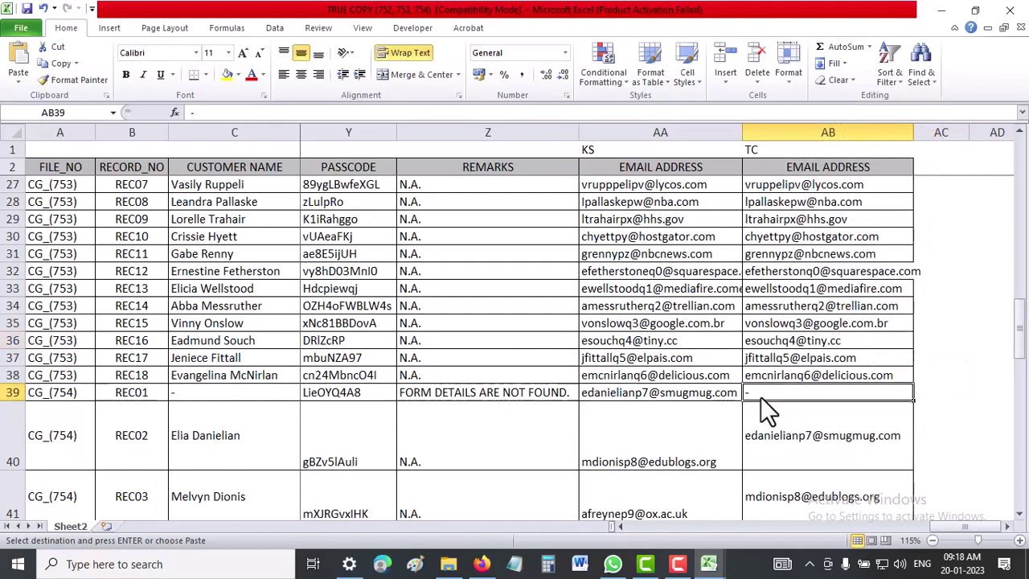
right_click(761, 397)
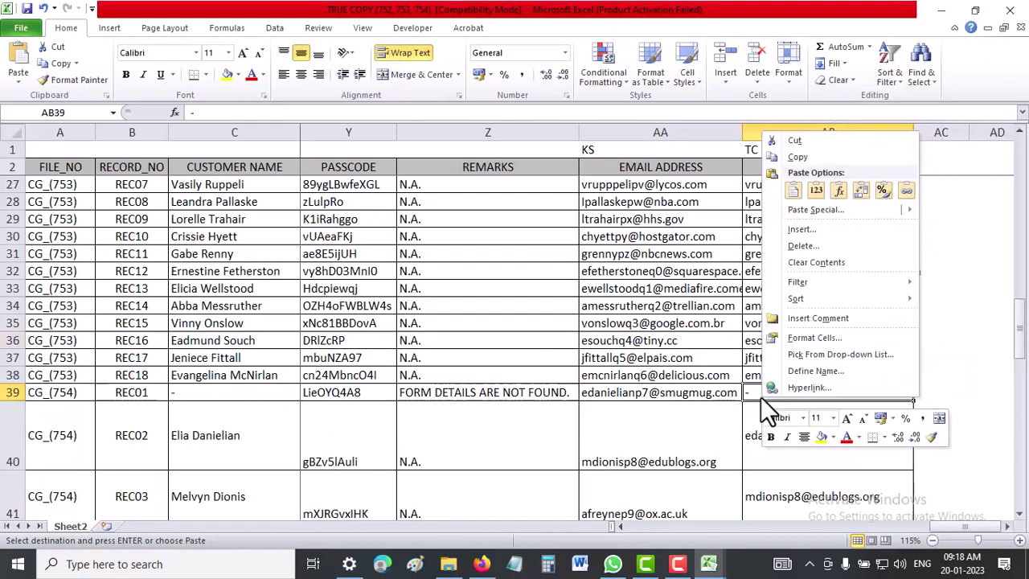
click(823, 247)
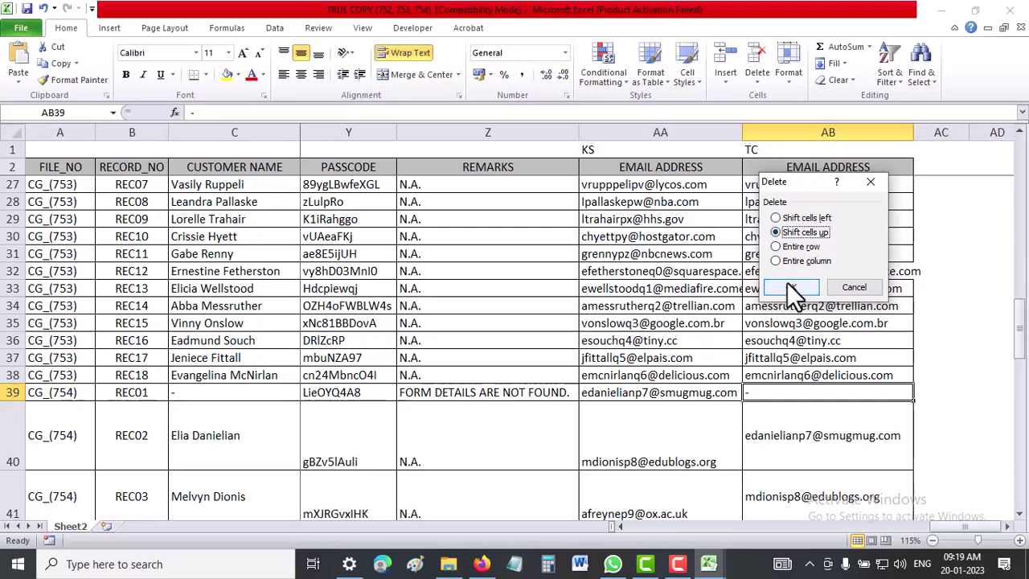
click(790, 287)
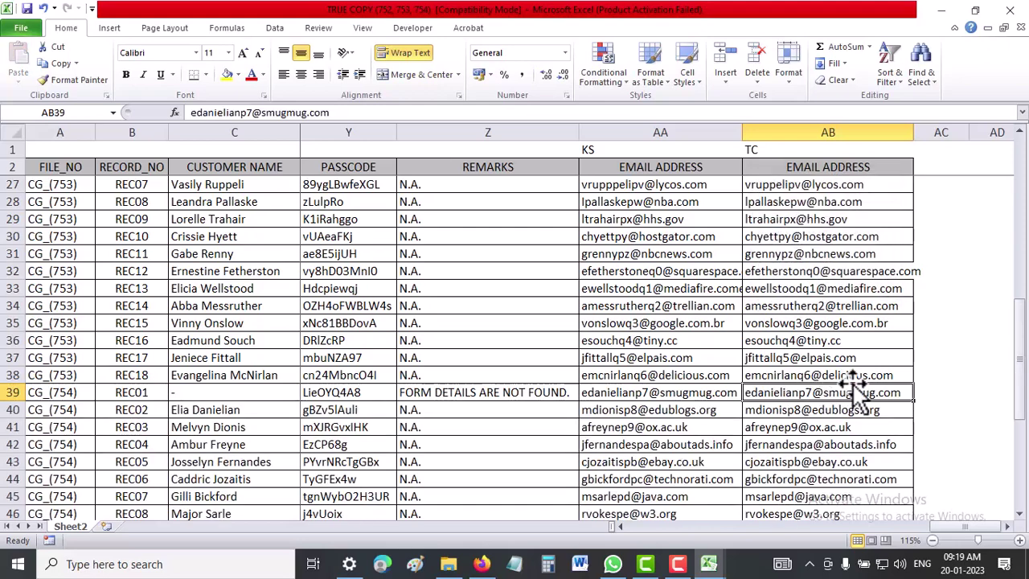
scroll(855, 386, down, 2)
scroll(855, 386, down, 2)
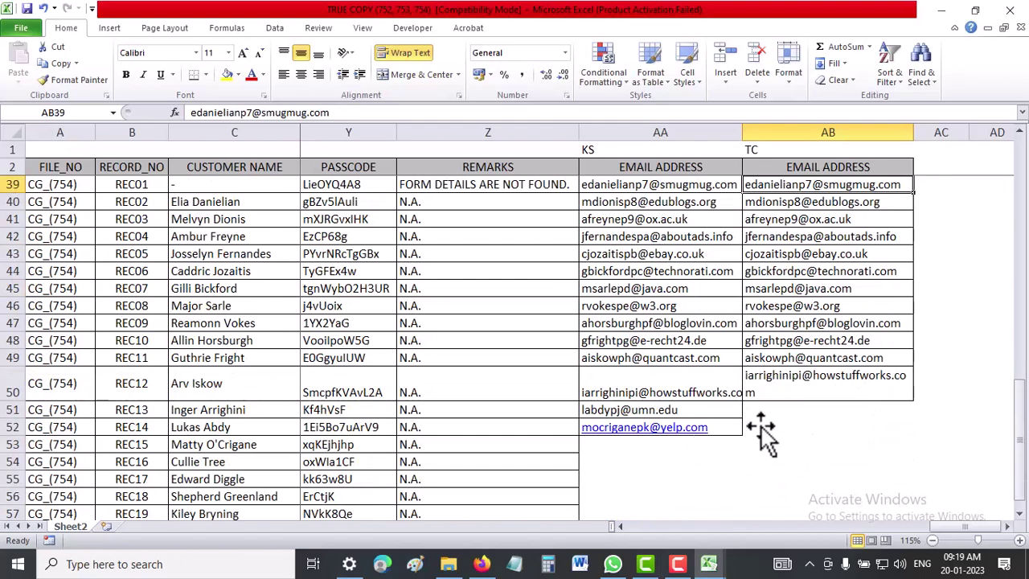
scroll(622, 371, up, 4)
scroll(683, 367, up, 8)
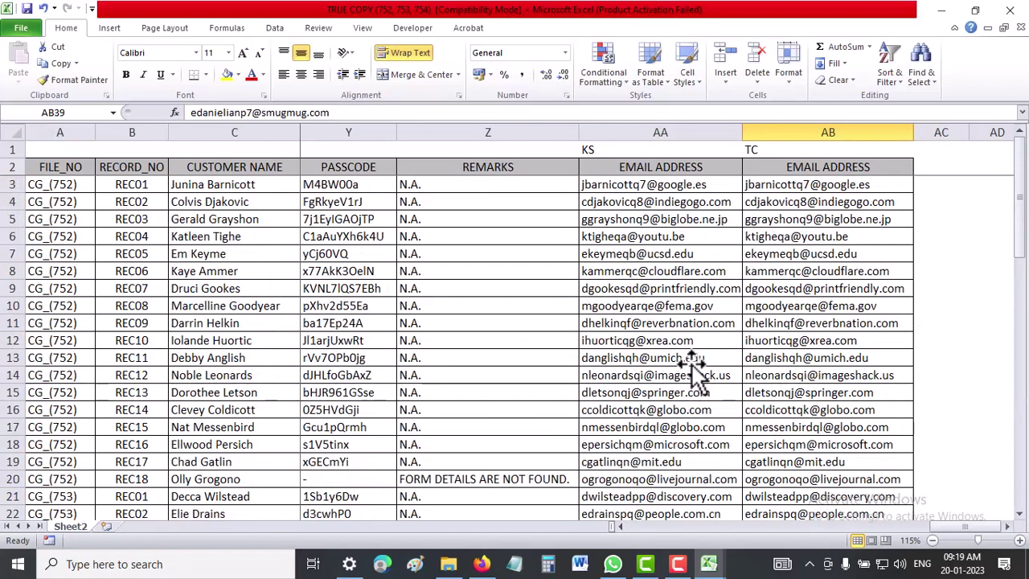
scroll(682, 276, down, 1)
scroll(693, 362, down, 2)
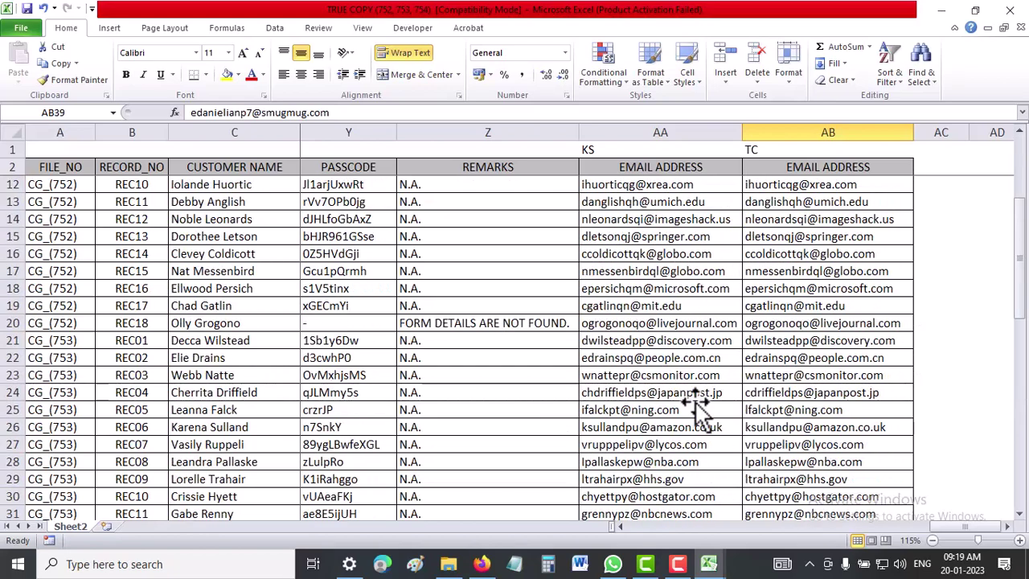
scroll(697, 395, down, 2)
scroll(697, 427, down, 3)
scroll(697, 428, down, 4)
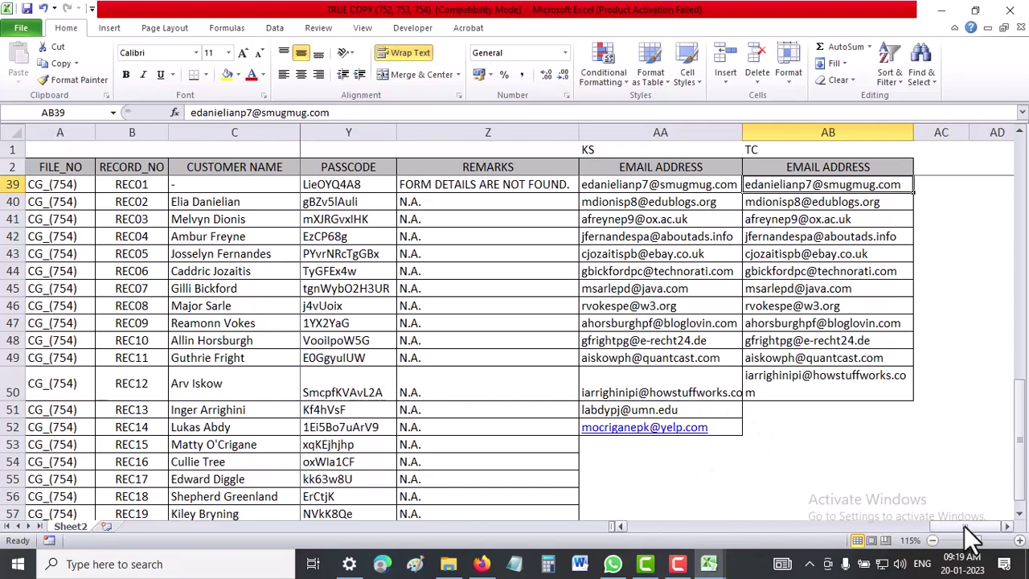
Copy the two remaining email addresses in E52:E53
drag(964, 526, 613, 537)
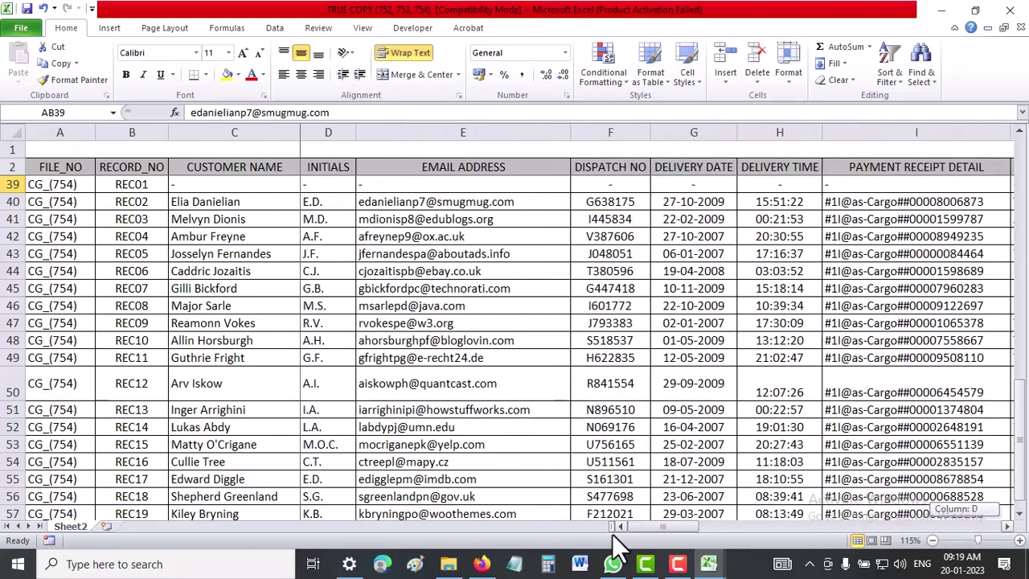
scroll(382, 400, down, 6)
scroll(385, 402, up, 3)
scroll(385, 402, up, 1)
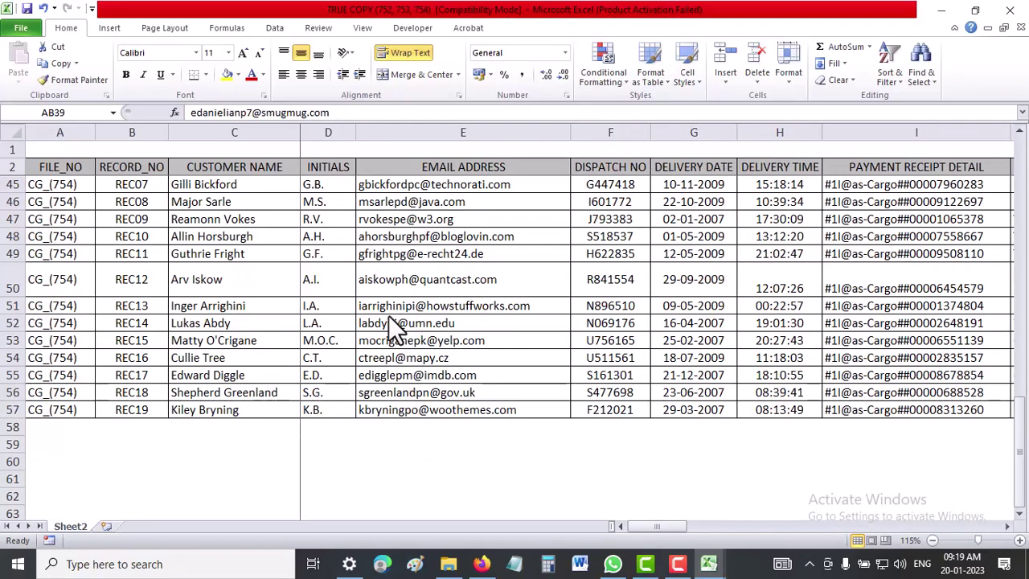
drag(371, 325, 468, 345)
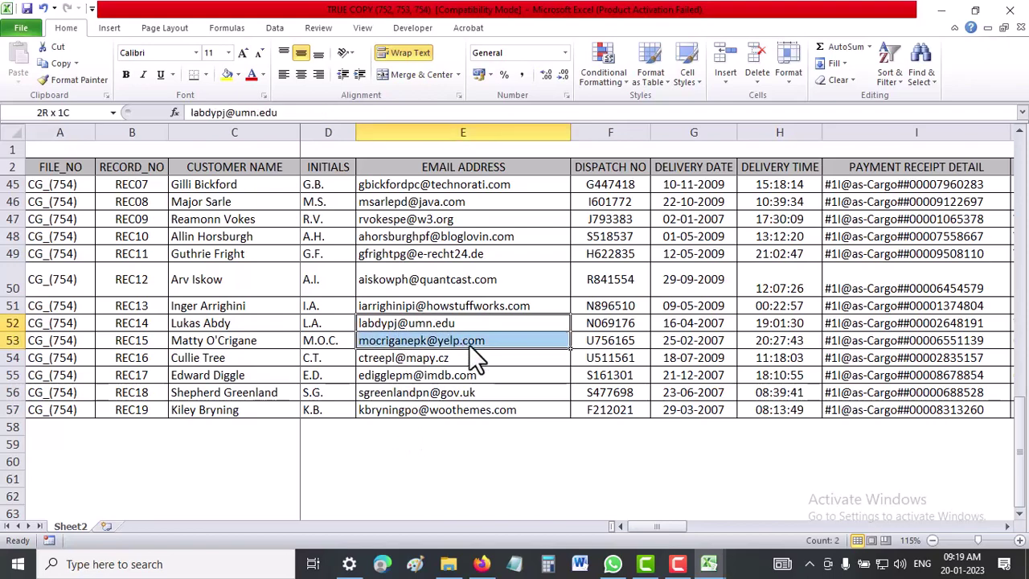
right_click(433, 330)
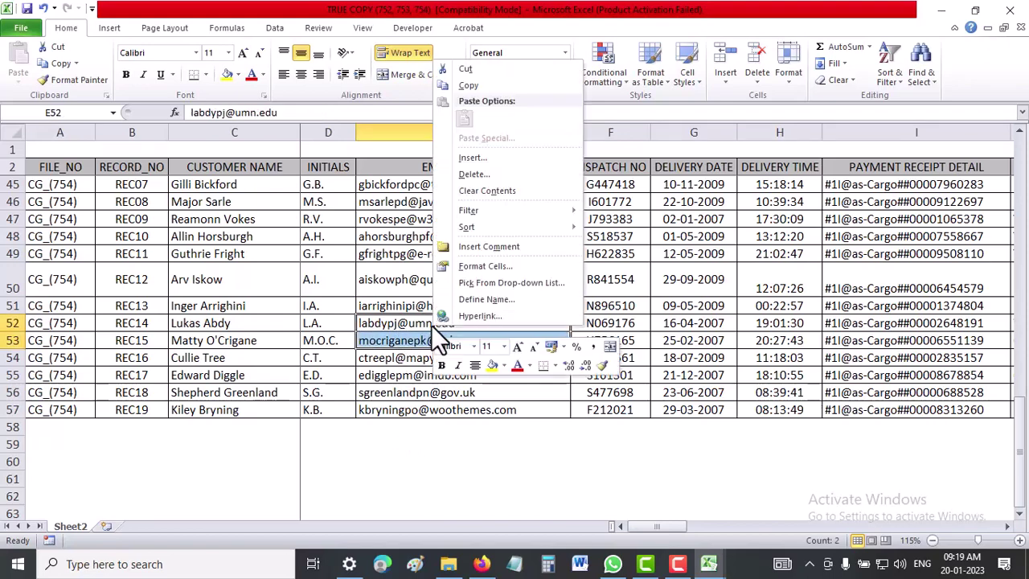
click(469, 85)
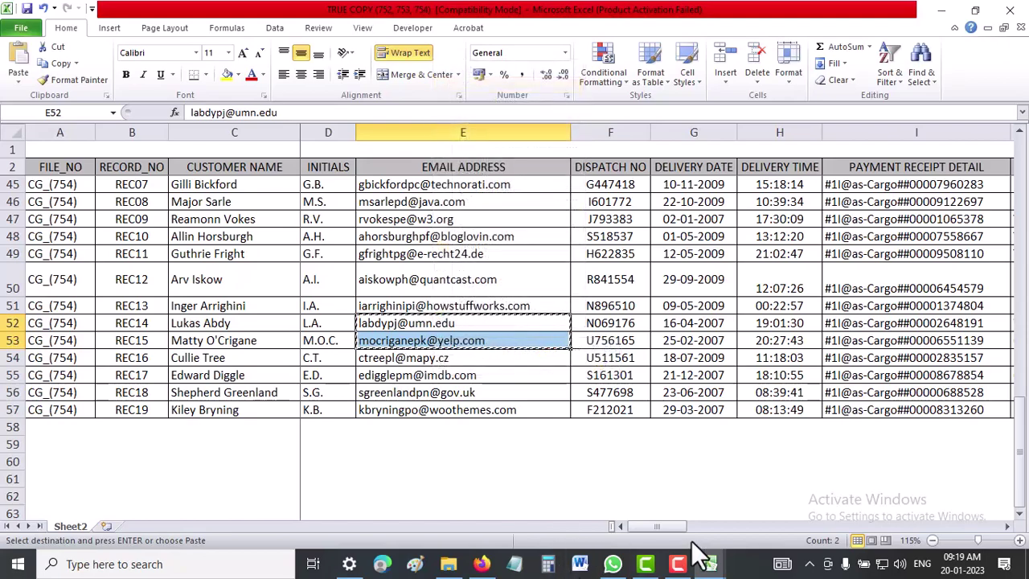
Paste the two emails into AB51:AB52 so the TC column ends at row 52
mouse_move(661, 527)
mouse_down()
mouse_move(973, 527)
mouse_move(971, 517)
mouse_up()
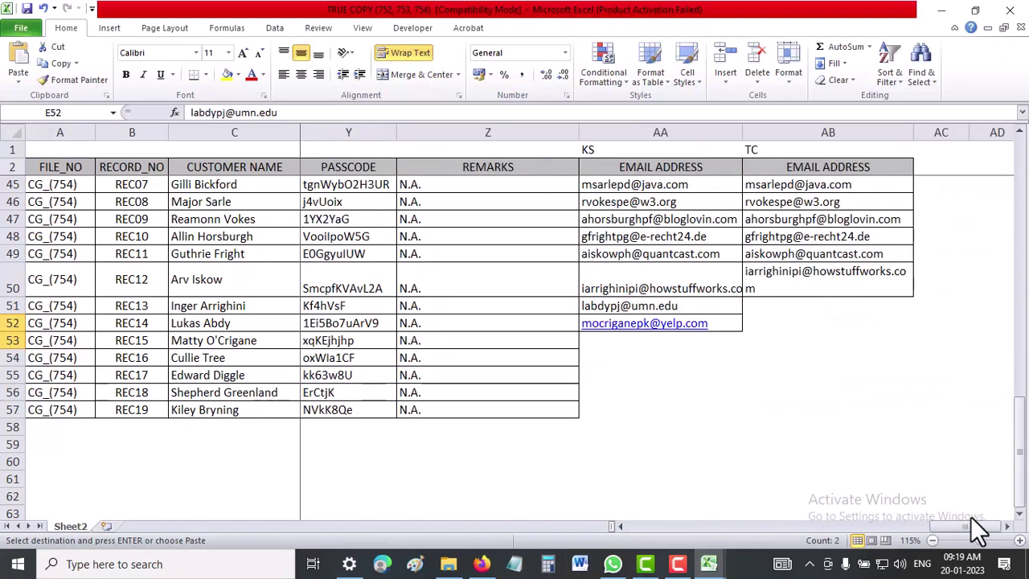
right_click(785, 315)
click(769, 314)
right_click(766, 304)
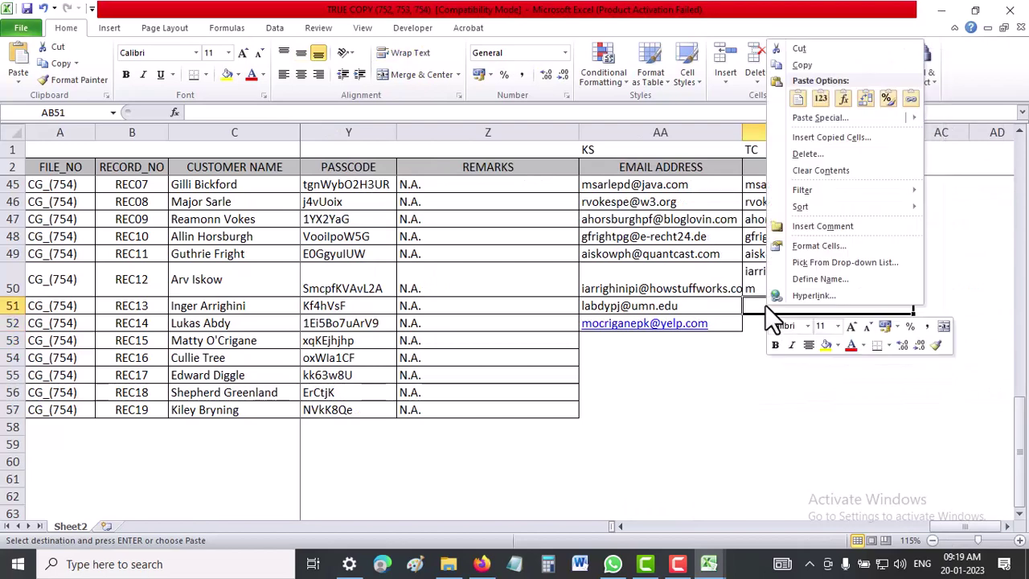
click(793, 99)
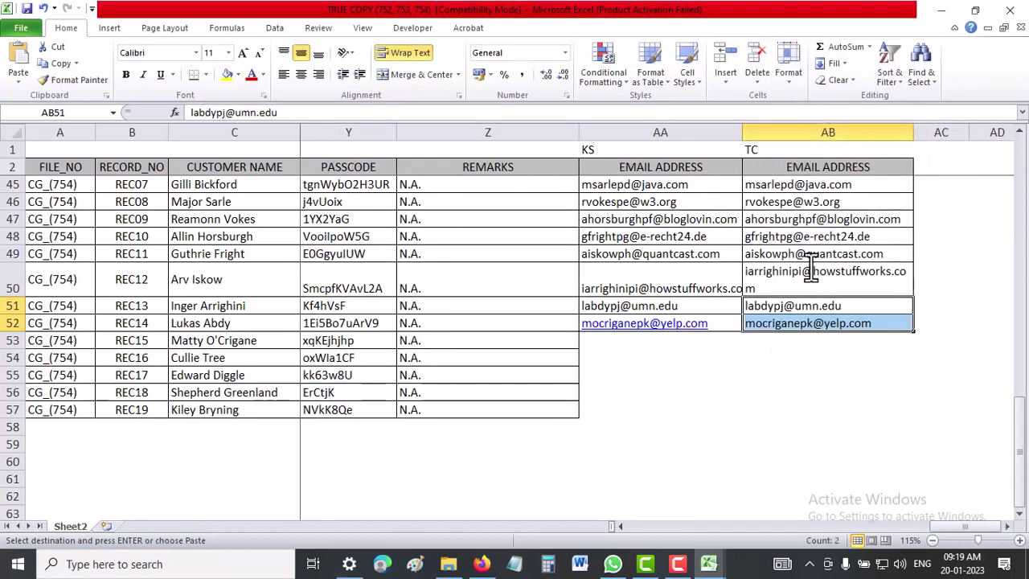
click(758, 375)
Enter =EXACT(AA3, AB3) in AC3 to compare the row 3 KS and TC emails
scroll(763, 338, up, 3)
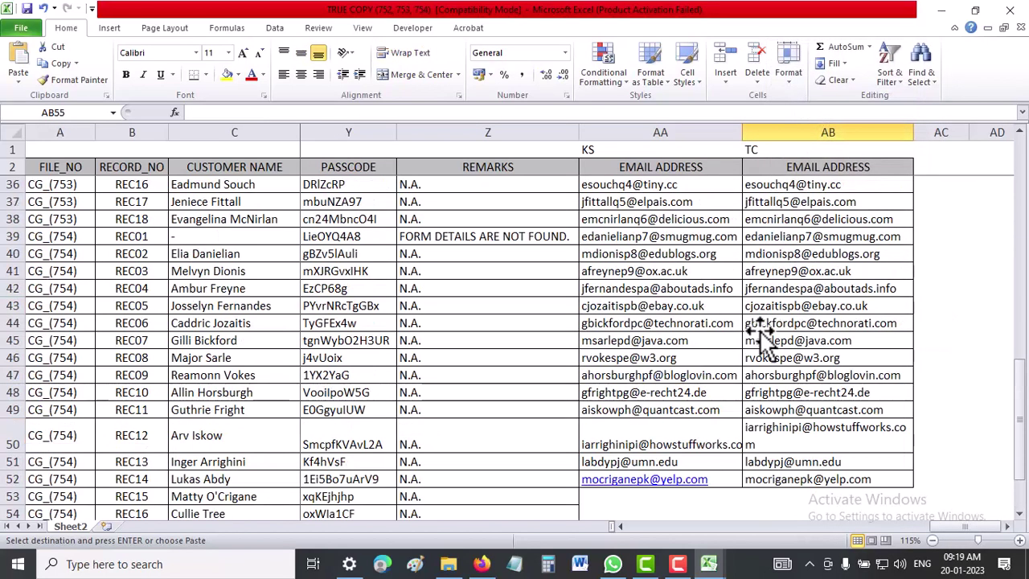
scroll(763, 338, up, 11)
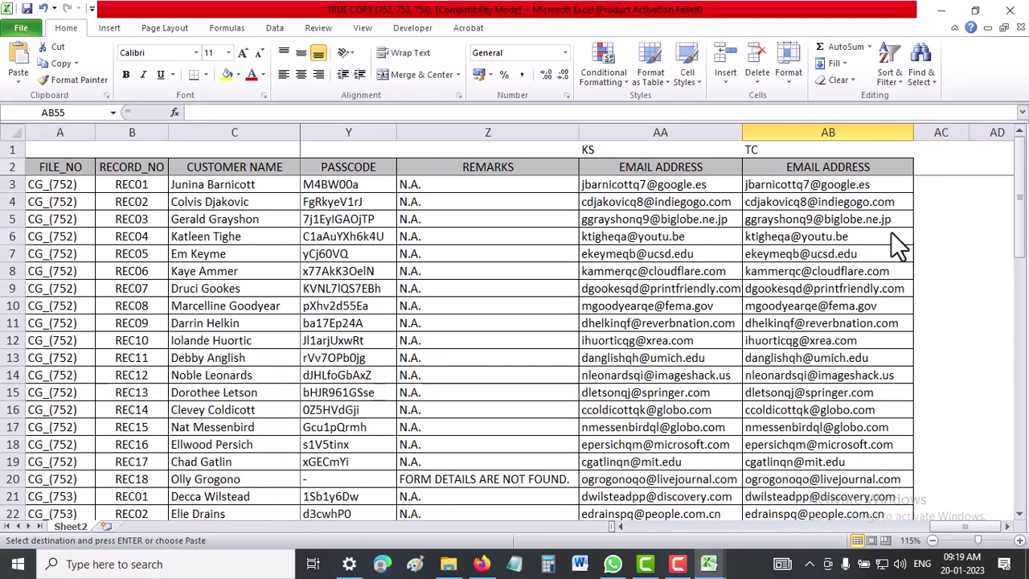
click(946, 167)
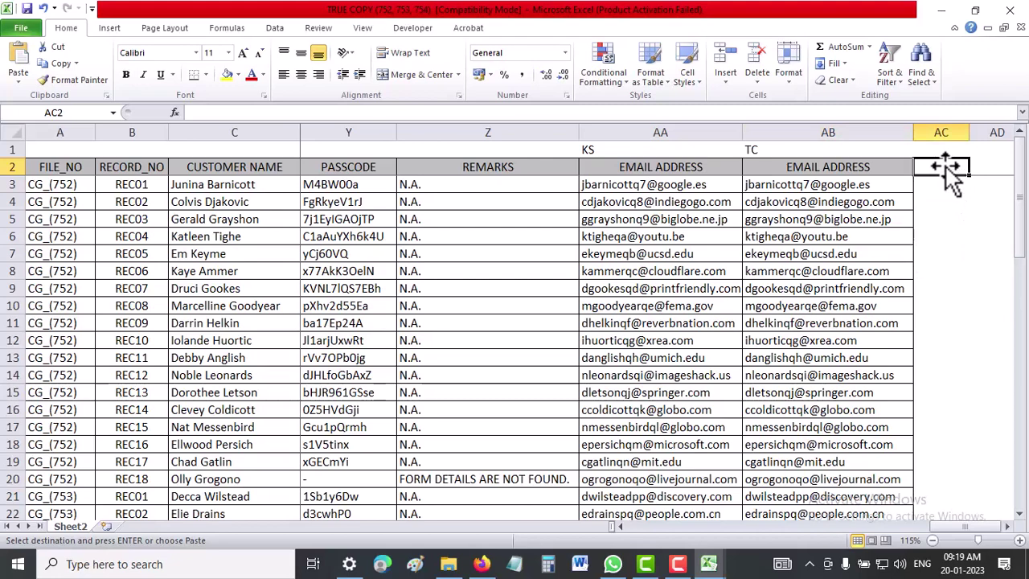
click(941, 183)
text(=)
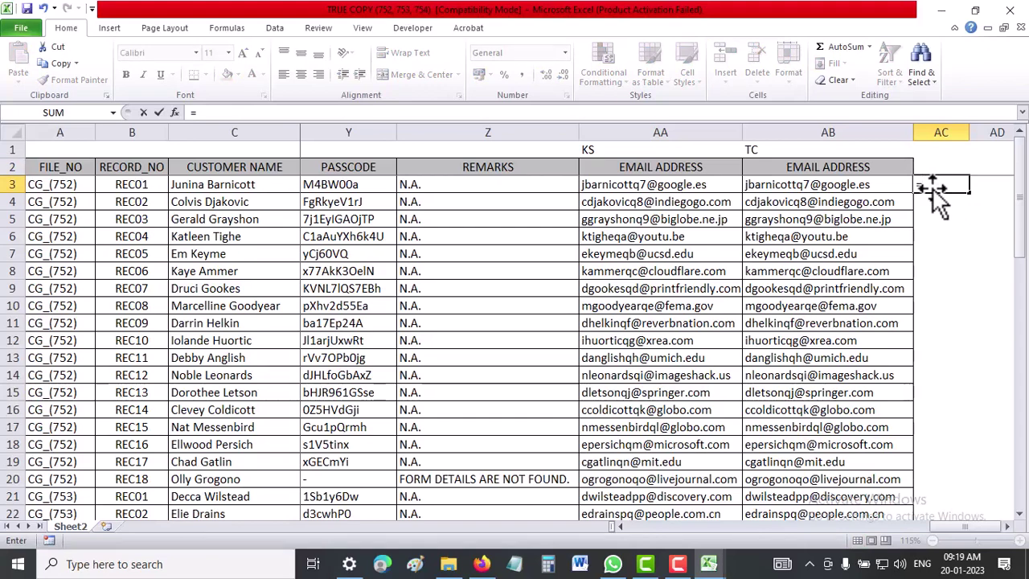
text(EXACT)
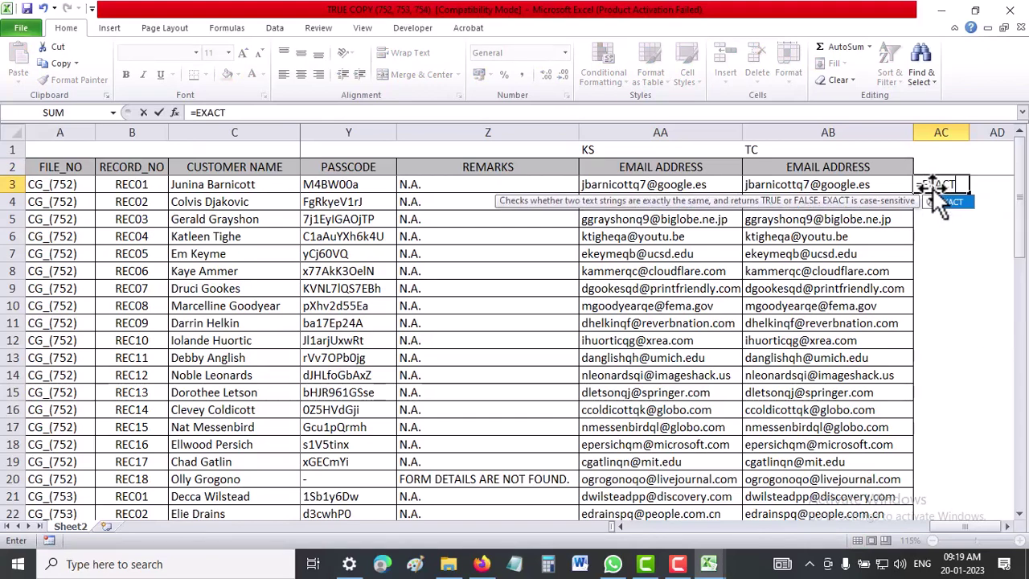
text(()
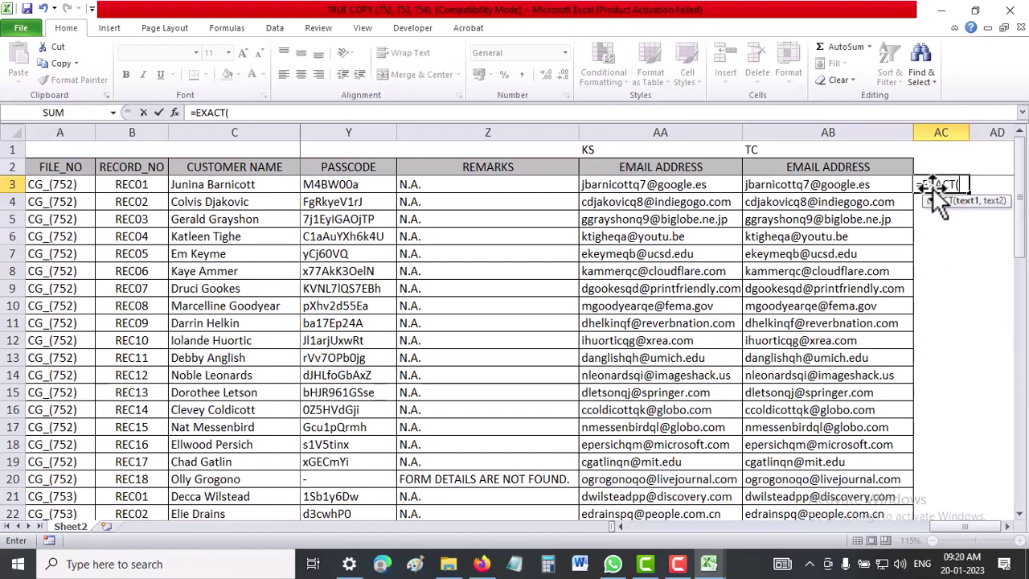
click(707, 185)
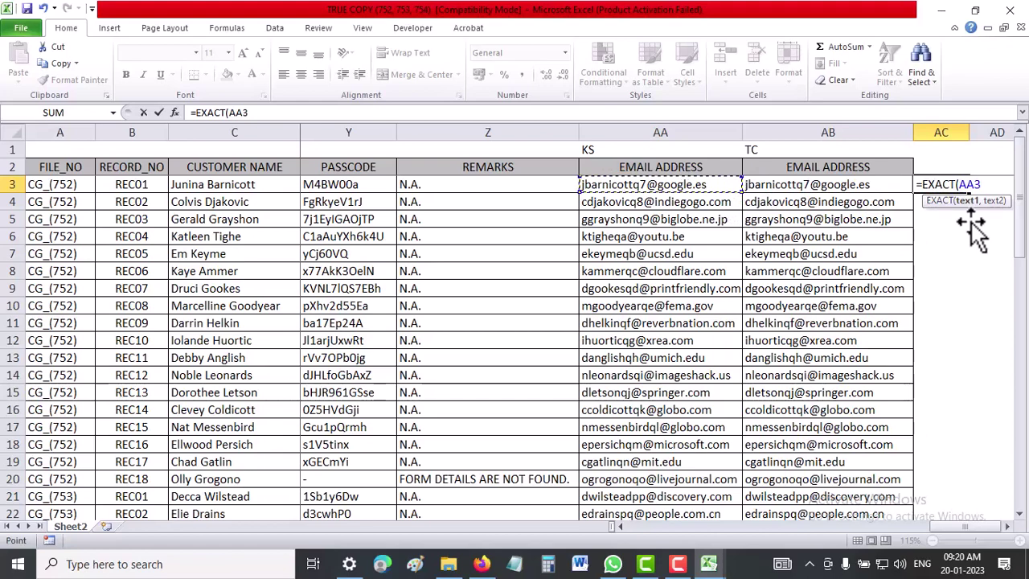
text(,)
click(885, 186)
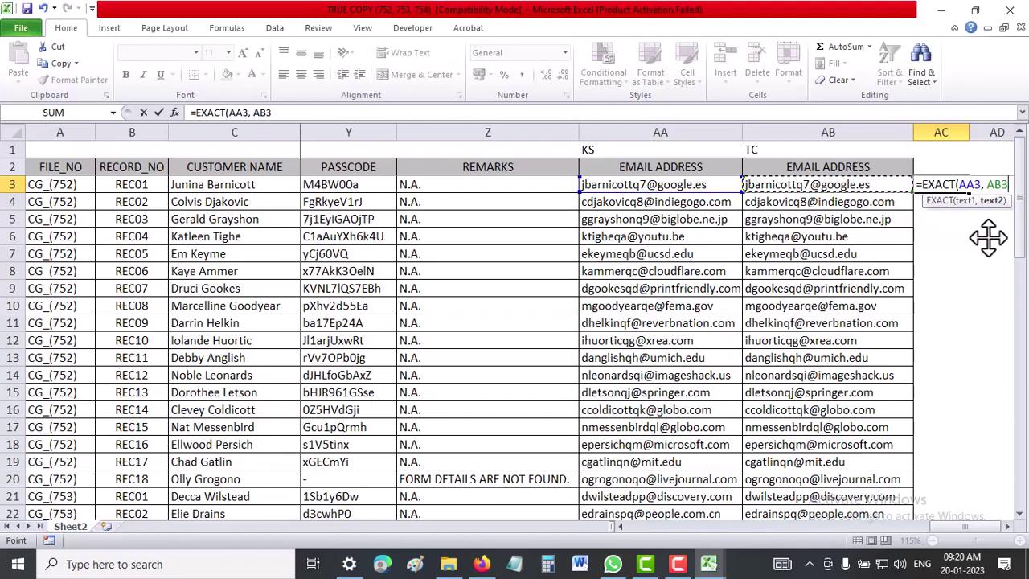
key(Return)
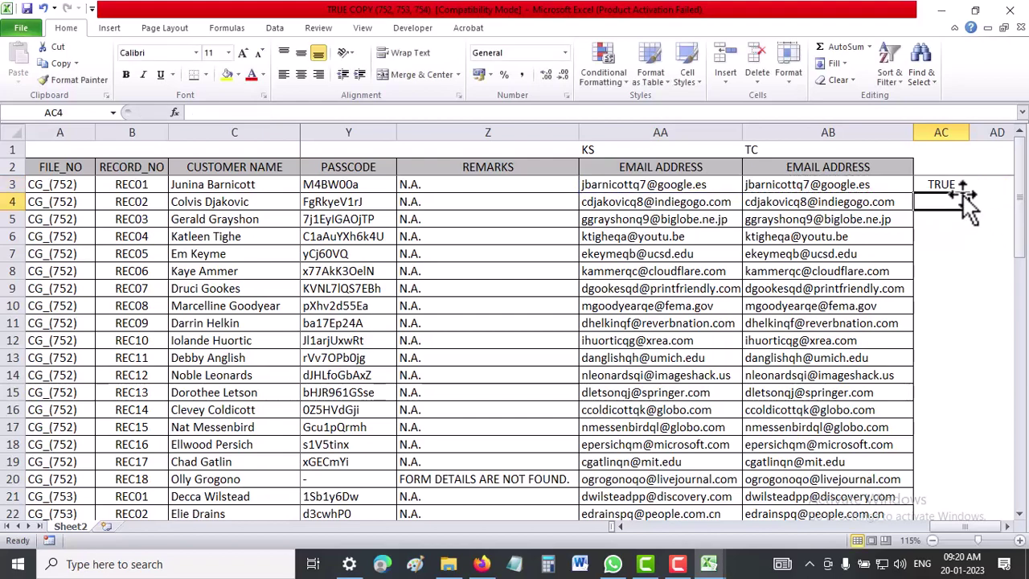
Fill the EXACT formula down AC3:AC52, then inspect the first FALSE mismatch at row 24
click(953, 186)
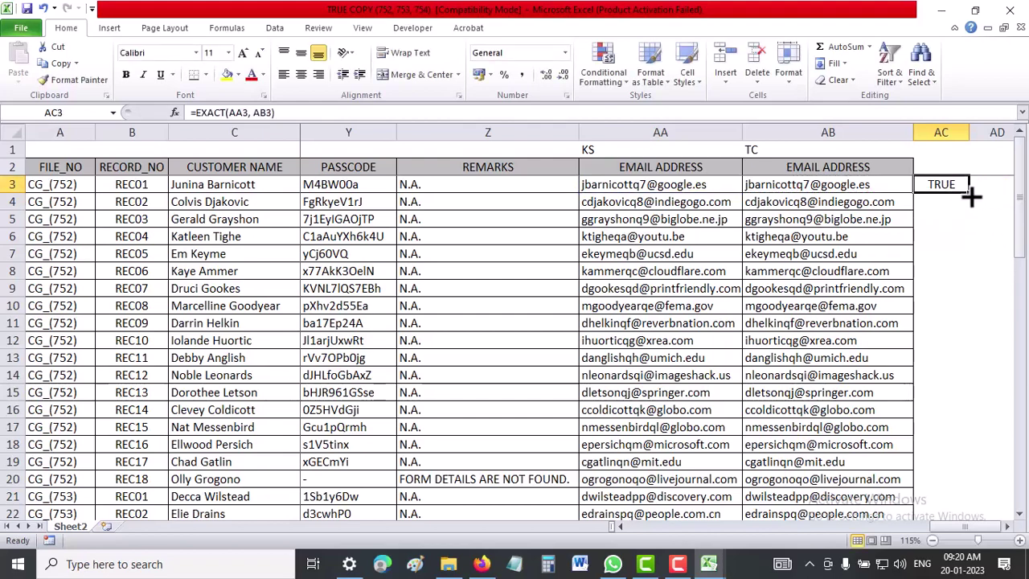
drag(972, 195, 973, 530)
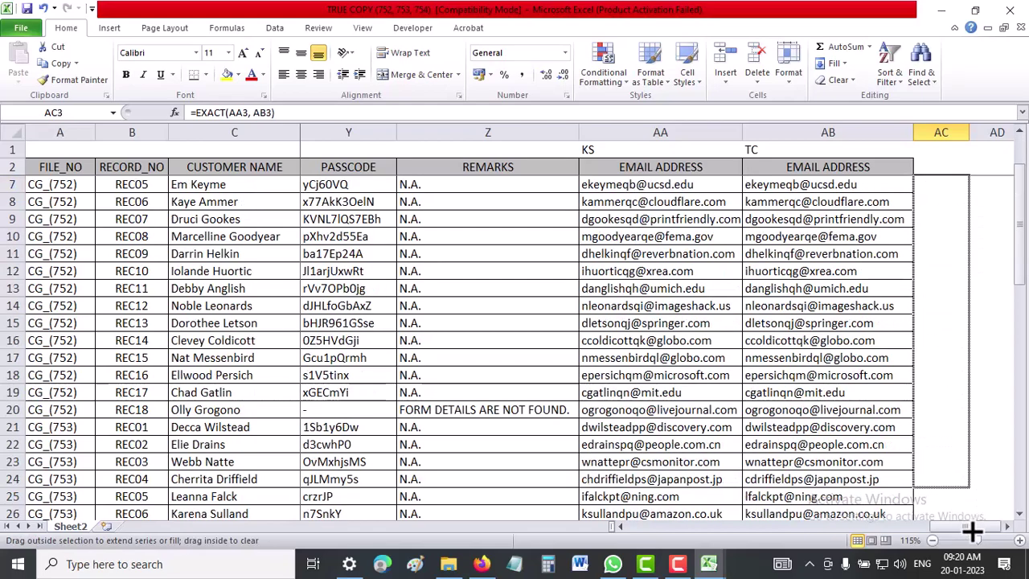
mouse_move(973, 531)
mouse_down()
mouse_move(952, 523)
mouse_move(949, 535)
mouse_move(939, 438)
mouse_up()
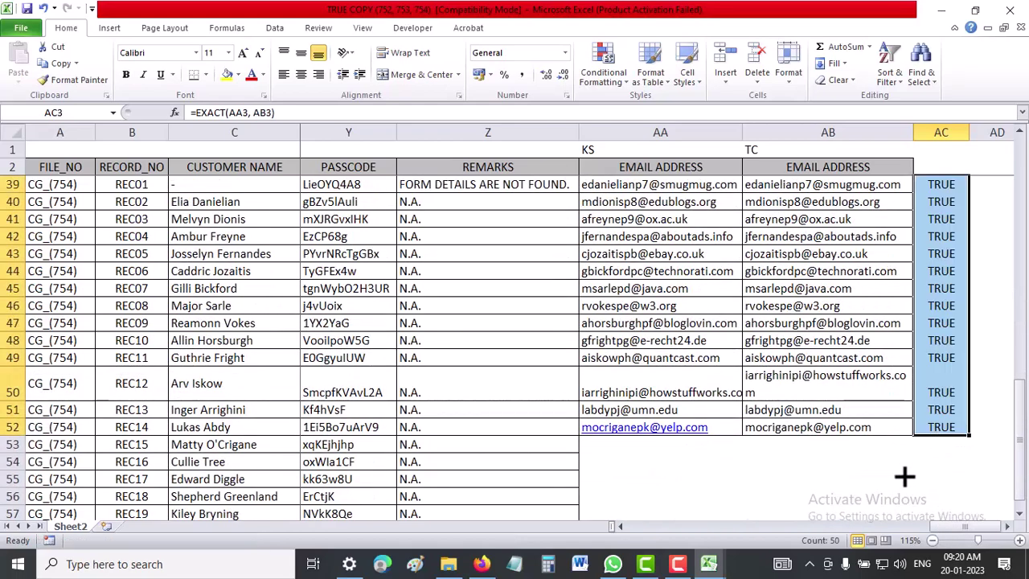
scroll(928, 429, up, 4)
scroll(928, 429, up, 2)
scroll(928, 429, up, 3)
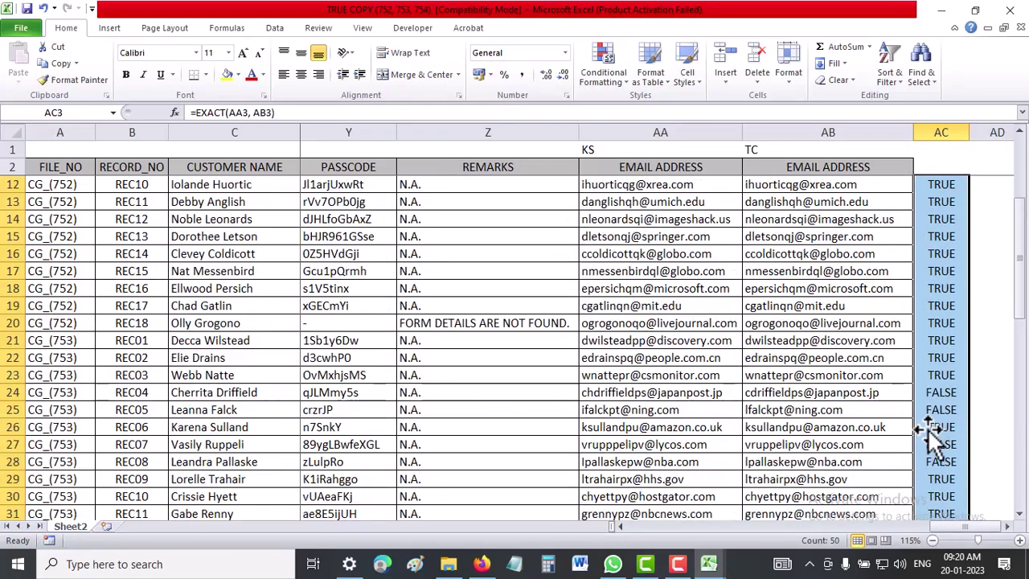
scroll(929, 428, up, 3)
scroll(929, 428, down, 5)
scroll(929, 428, down, 2)
scroll(929, 428, up, 1)
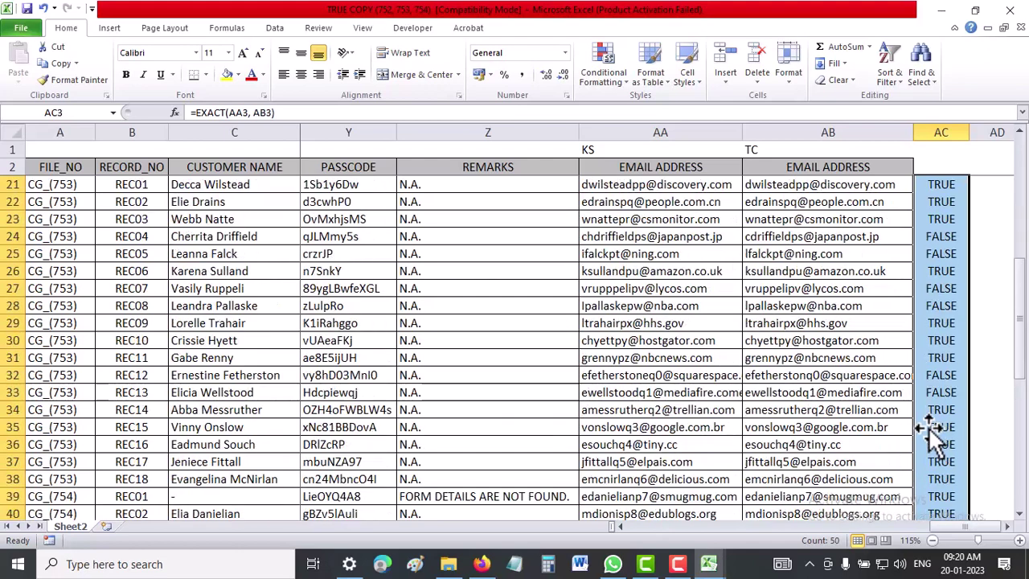
scroll(929, 427, up, 1)
click(942, 290)
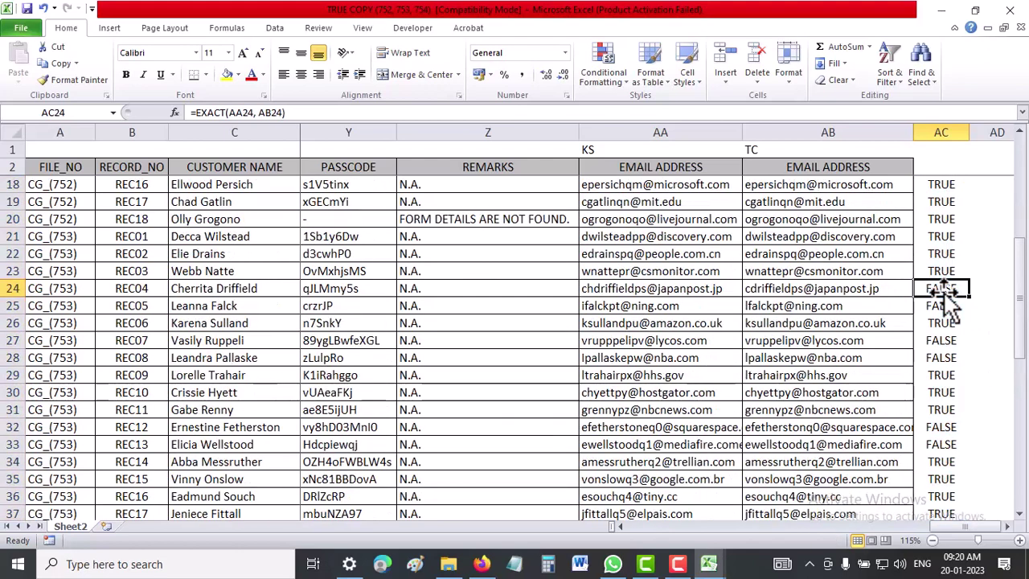
click(873, 289)
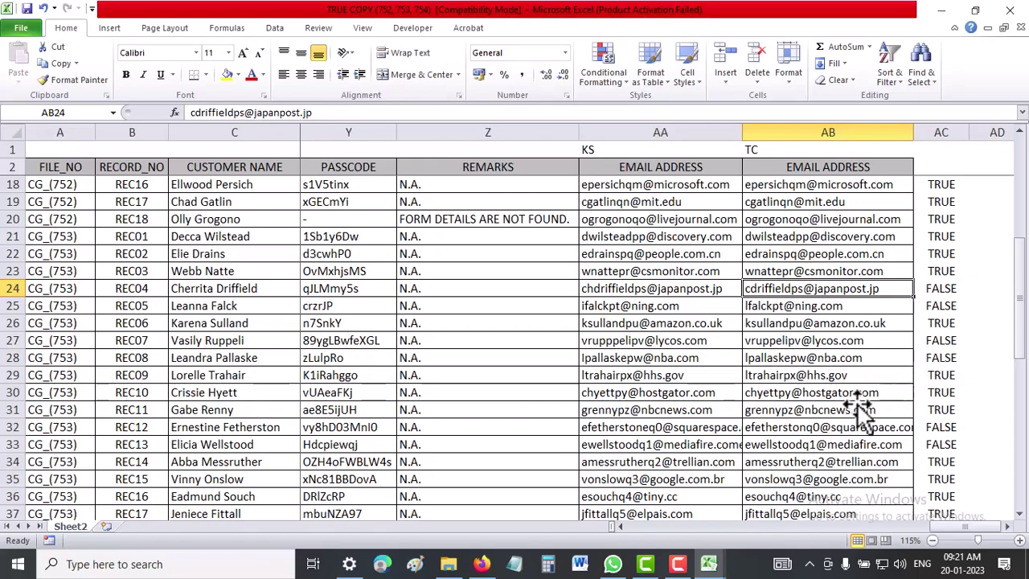
scroll(854, 435, down, 1)
scroll(854, 434, down, 3)
scroll(854, 435, down, 2)
scroll(854, 434, down, 3)
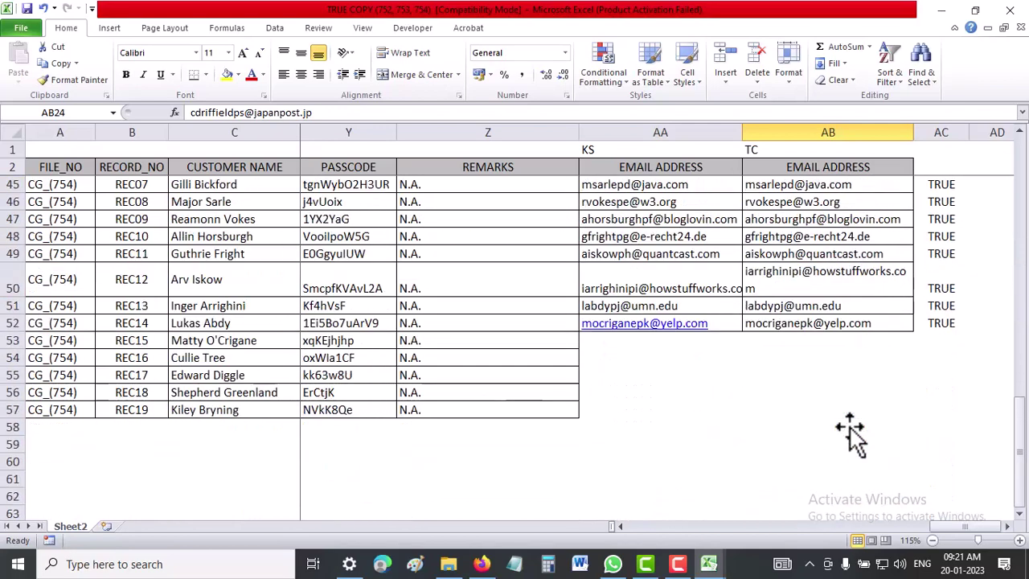
scroll(854, 434, up, 2)
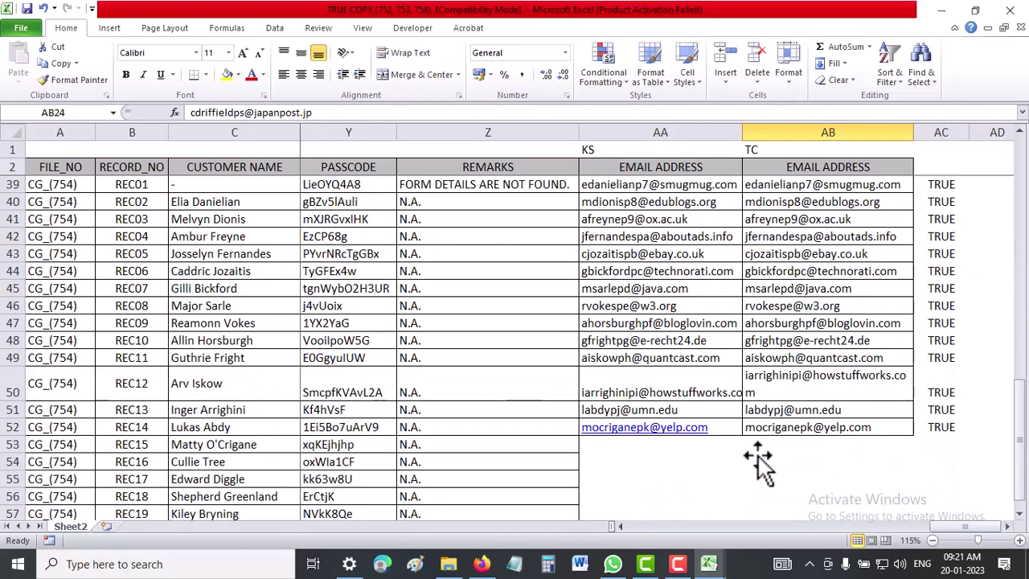
scroll(740, 446, up, 1)
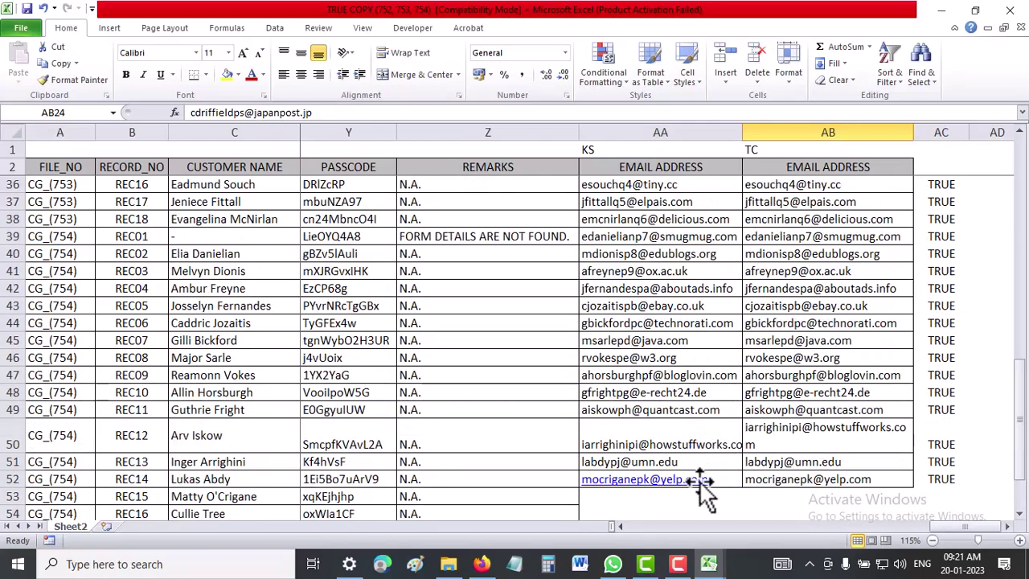
scroll(702, 478, up, 1)
scroll(701, 458, up, 5)
scroll(702, 458, up, 5)
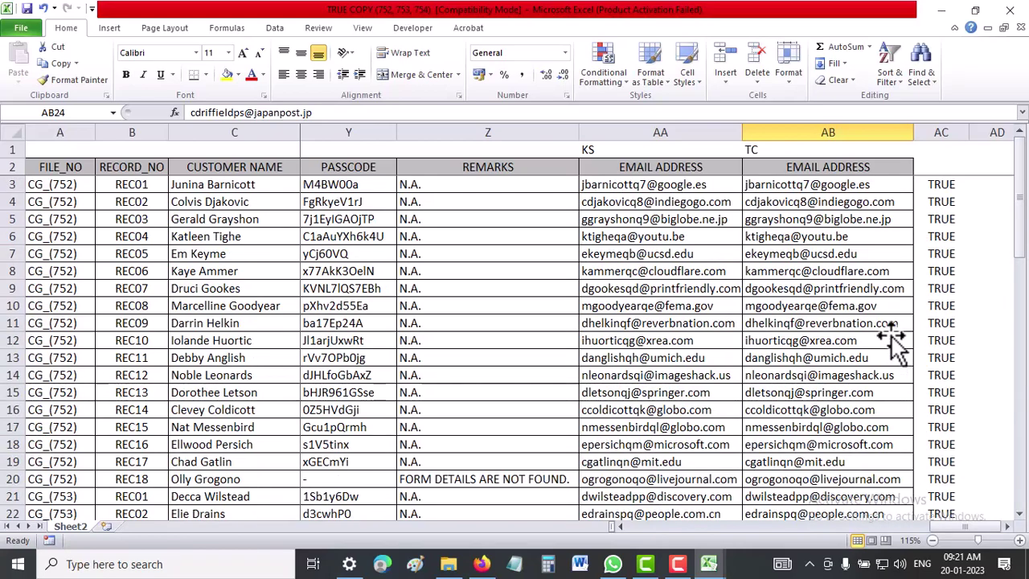
scroll(894, 346, down, 3)
scroll(893, 344, down, 1)
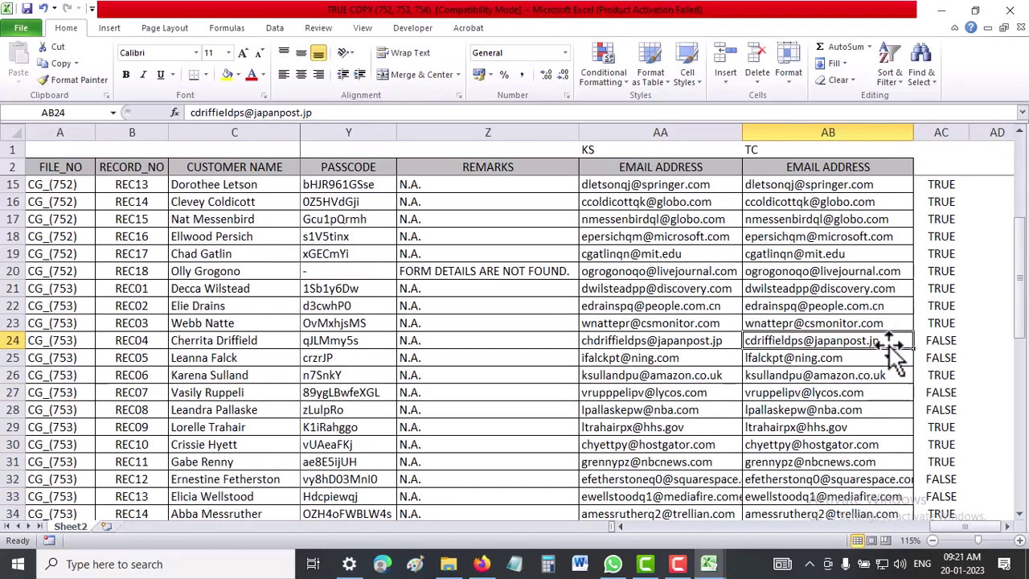
scroll(893, 344, up, 4)
scroll(897, 358, down, 3)
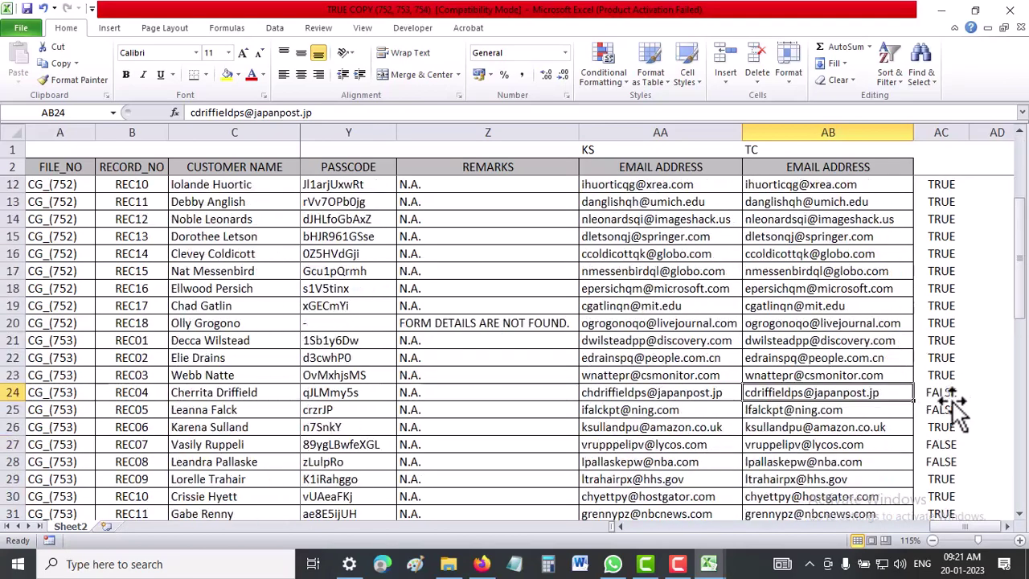
scroll(925, 422, down, 2)
scroll(938, 379, down, 1)
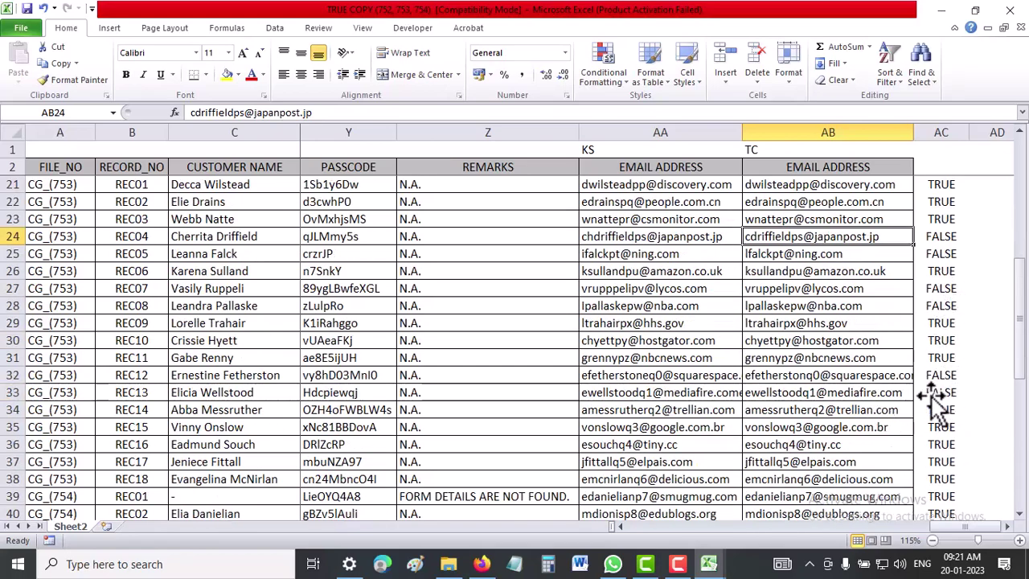
scroll(932, 400, down, 3)
scroll(889, 439, down, 1)
scroll(889, 438, down, 1)
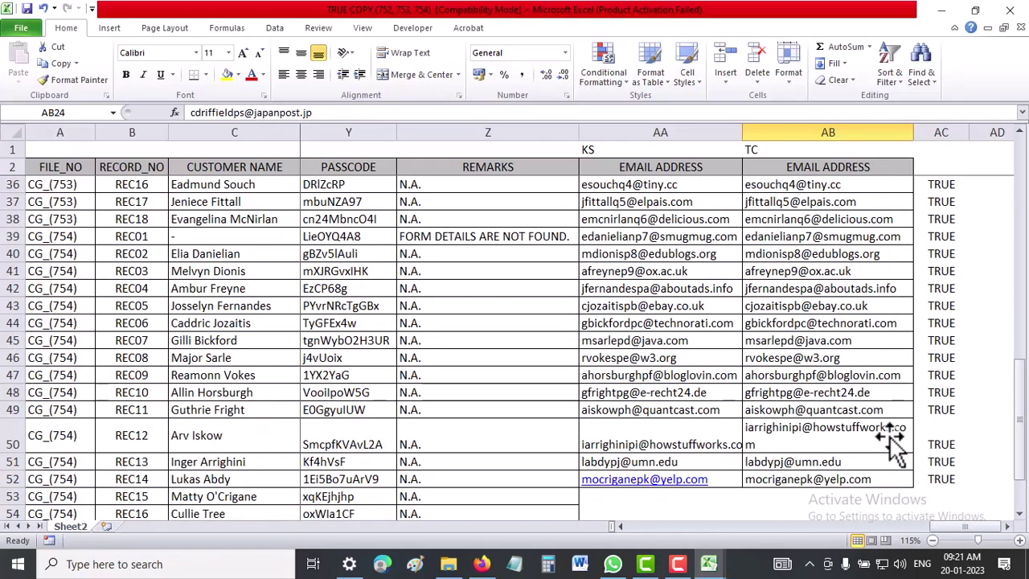
scroll(892, 438, up, 5)
scroll(891, 434, up, 6)
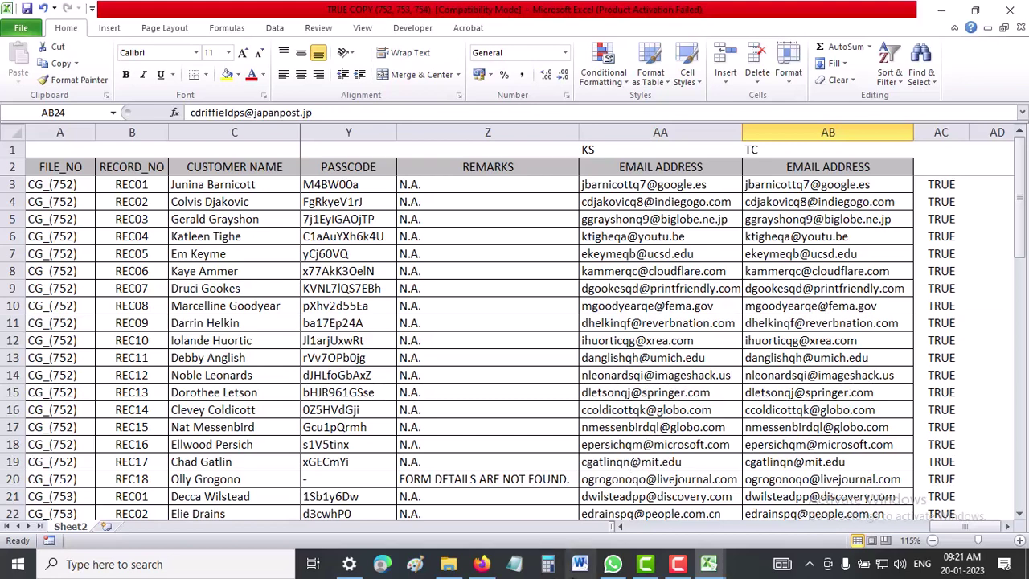
click(547, 565)
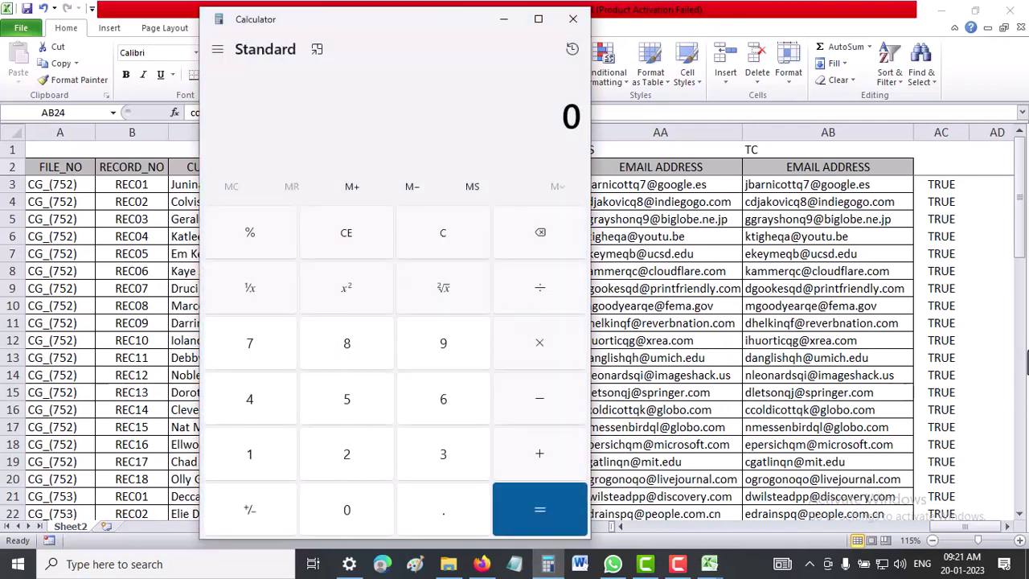
click(998, 331)
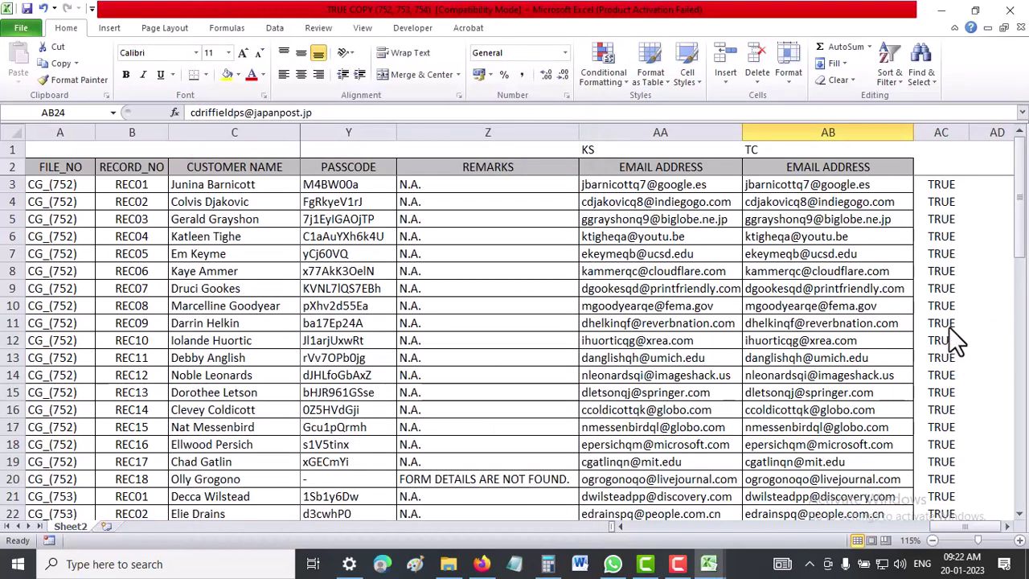
scroll(952, 367, down, 5)
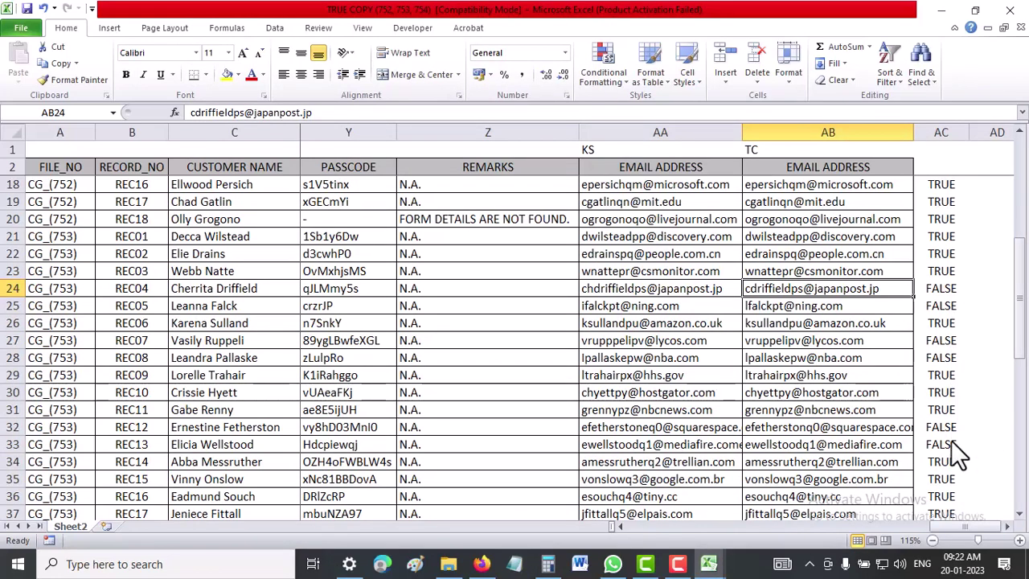
scroll(1004, 425, down, 3)
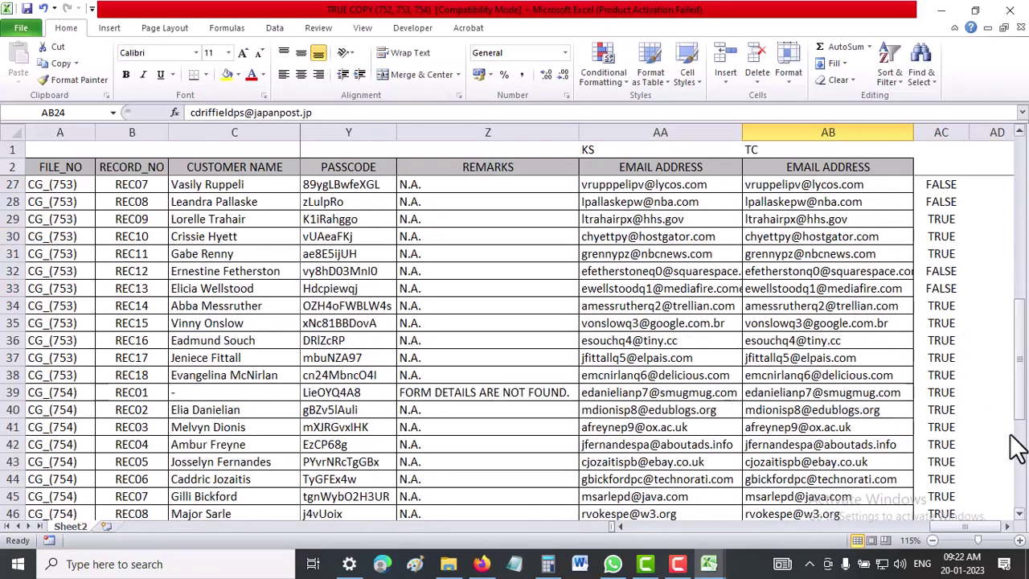
scroll(997, 434, down, 6)
scroll(1000, 432, up, 4)
scroll(1000, 432, up, 6)
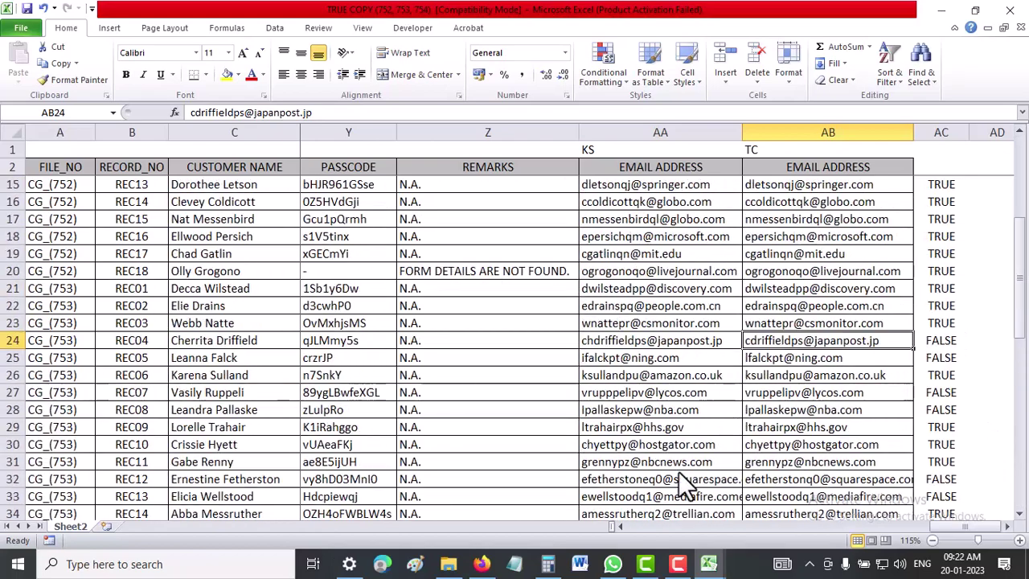
In Calculator, compute 50 minus 6 errors to get 44 correct records
click(549, 565)
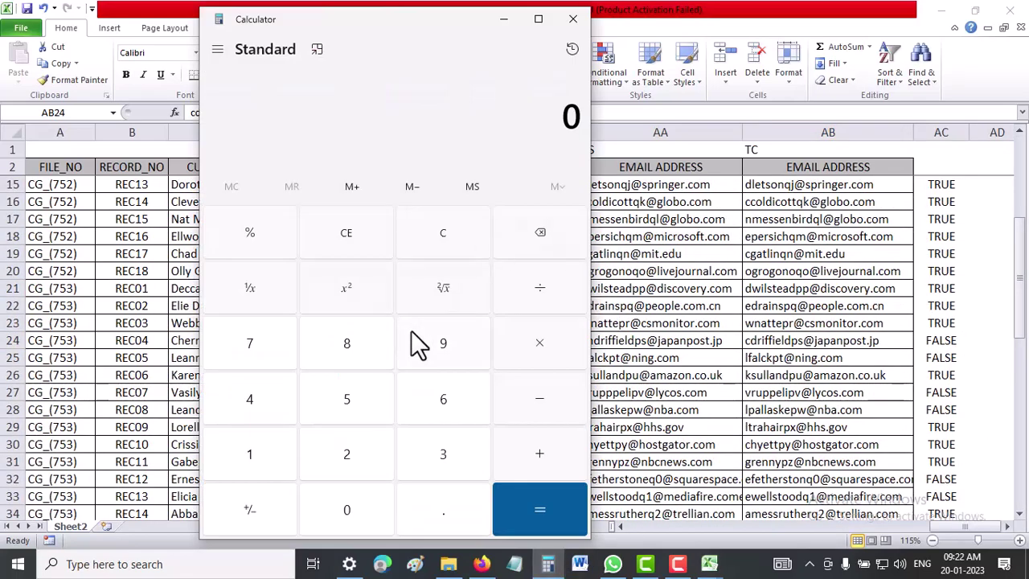
click(362, 406)
click(349, 505)
click(433, 410)
click(539, 503)
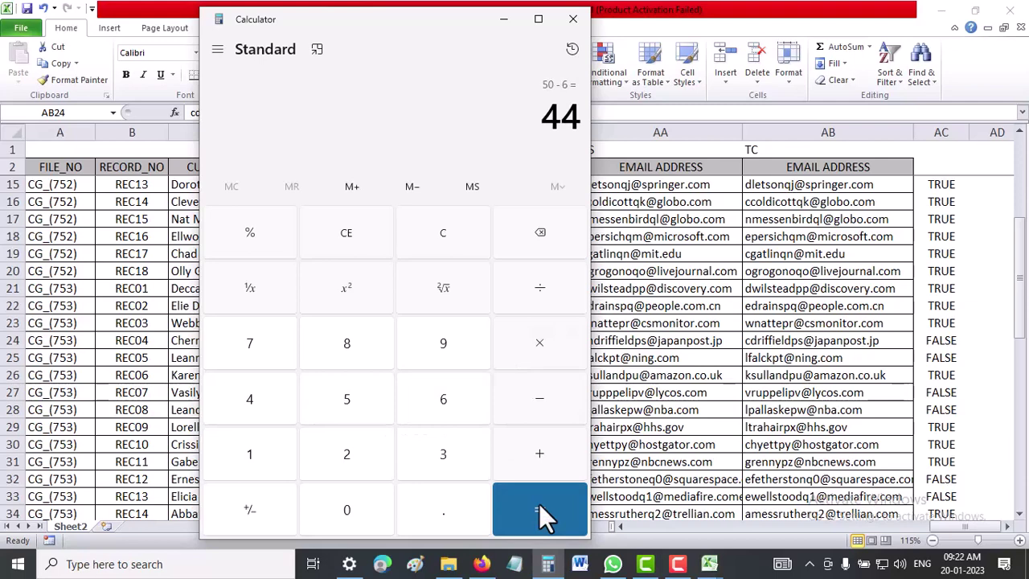
Compute 44 ÷ 50 = 0.88, then multiply by 100 to get 88 percent
click(450, 235)
click(249, 390)
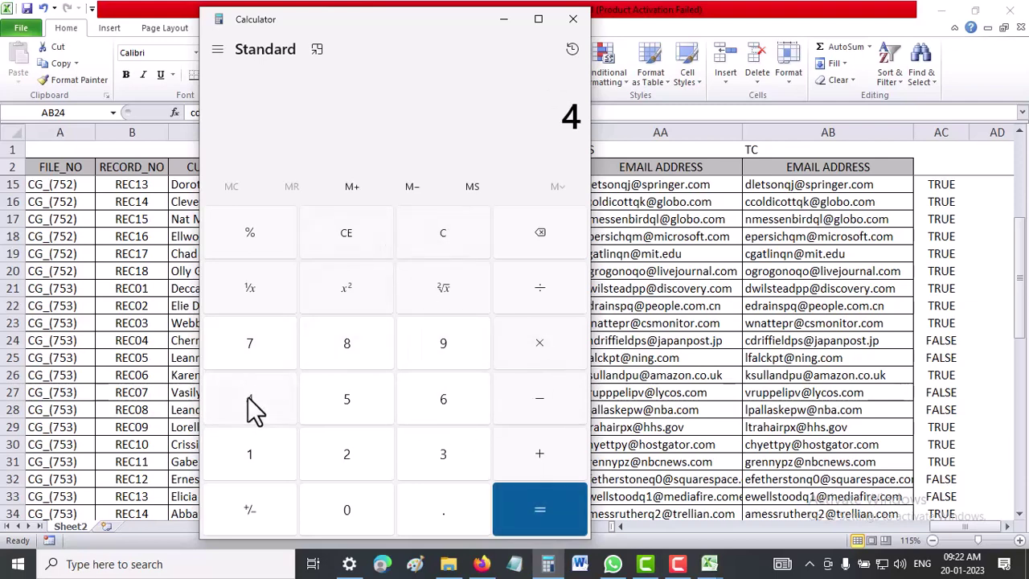
click(249, 390)
click(540, 296)
click(359, 395)
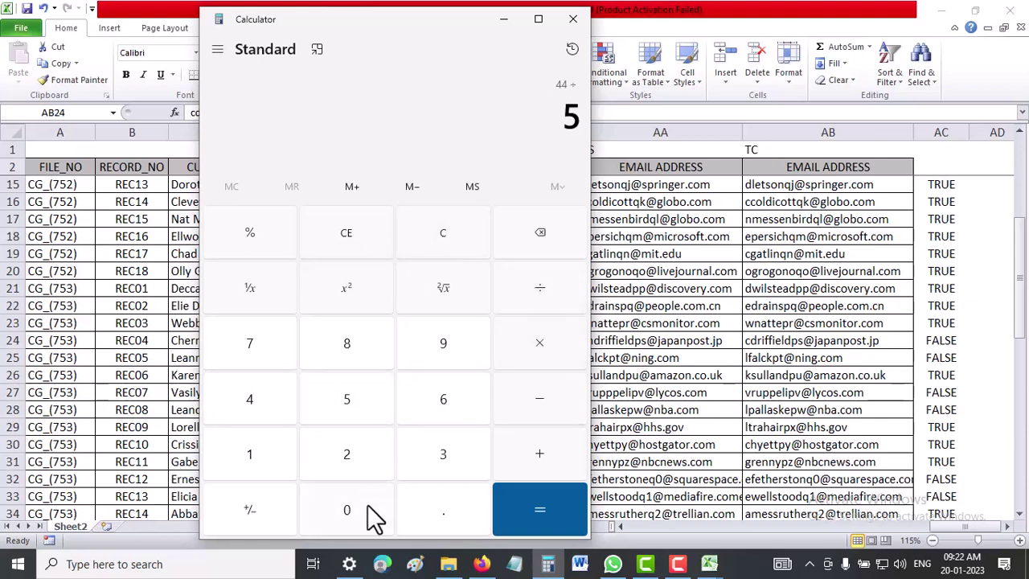
click(363, 503)
click(558, 507)
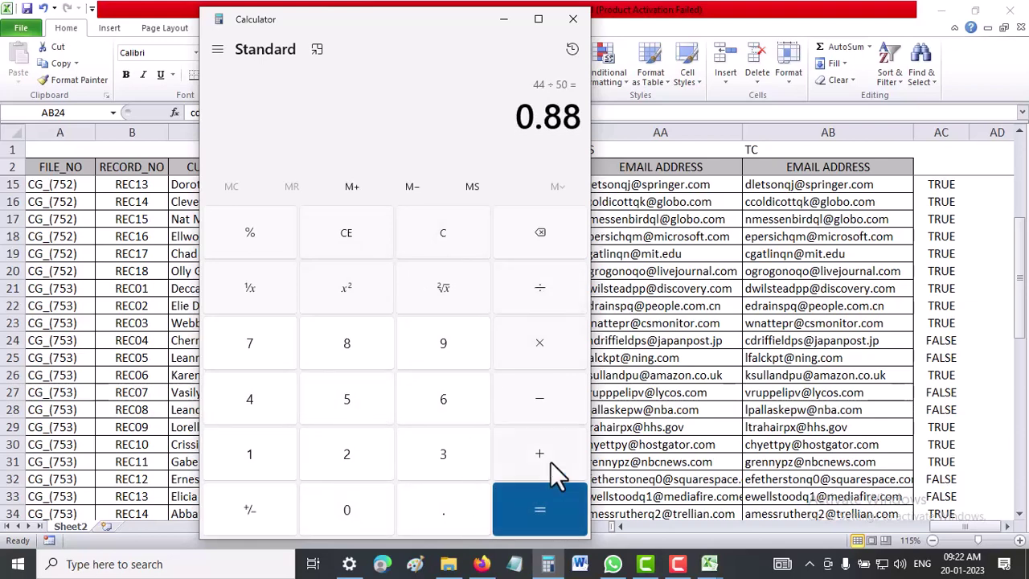
click(540, 348)
click(272, 458)
click(346, 518)
click(346, 519)
click(524, 506)
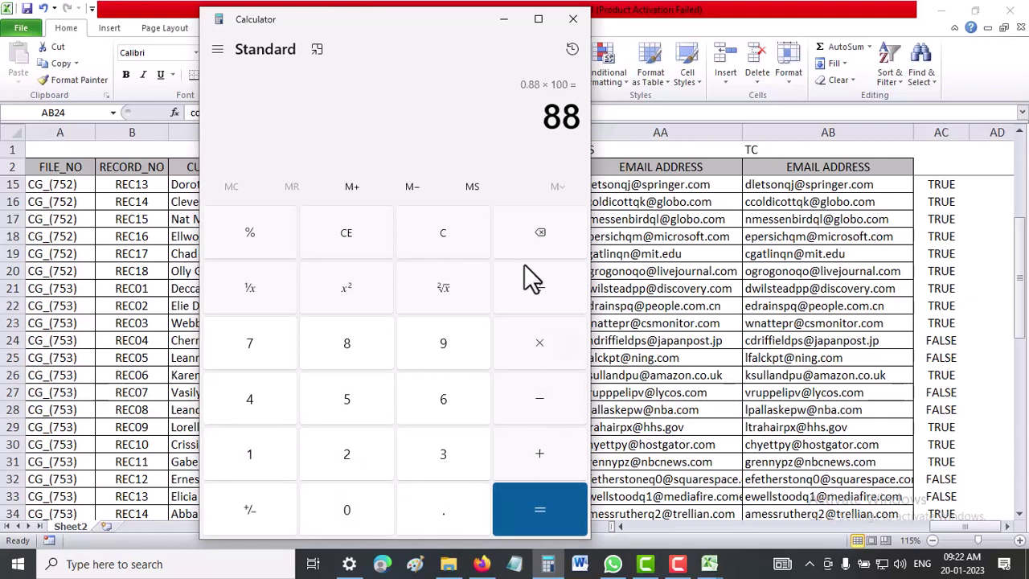
Back in Excel, enter 'TOATAL COUTS - 50' in cell AA55
click(503, 19)
scroll(942, 392, down, 1)
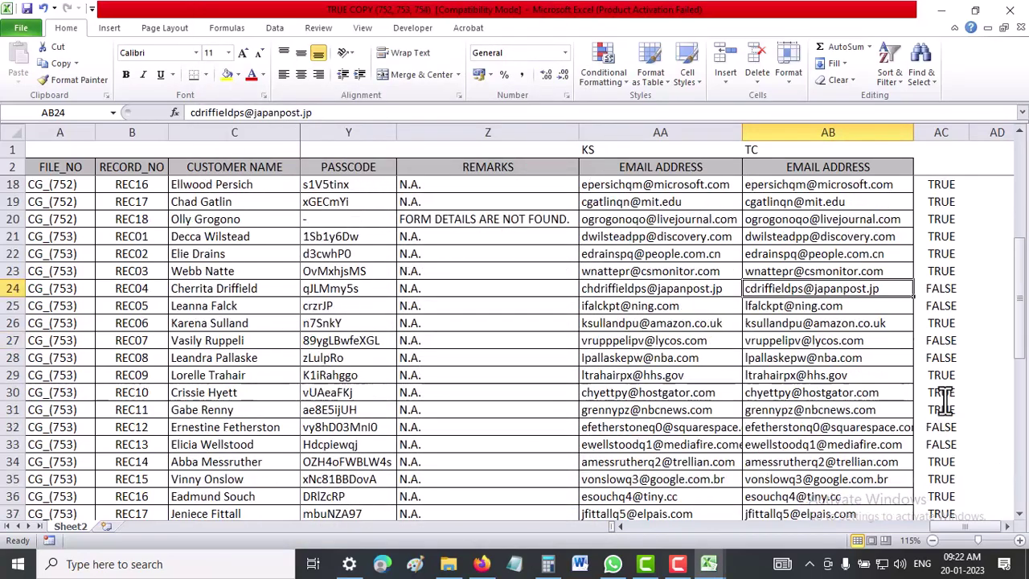
scroll(945, 400, down, 4)
scroll(945, 399, down, 4)
scroll(942, 398, up, 1)
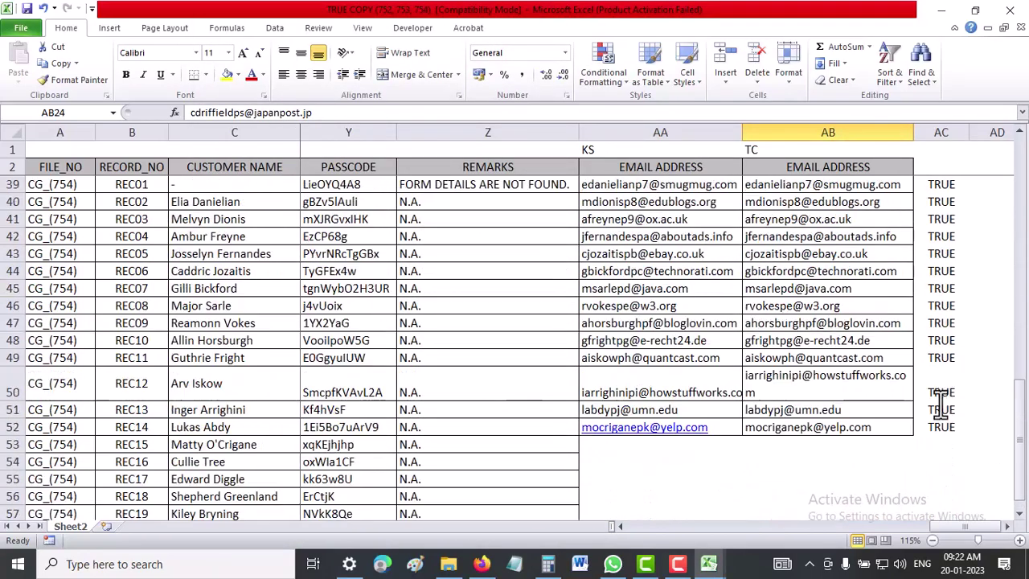
click(708, 479)
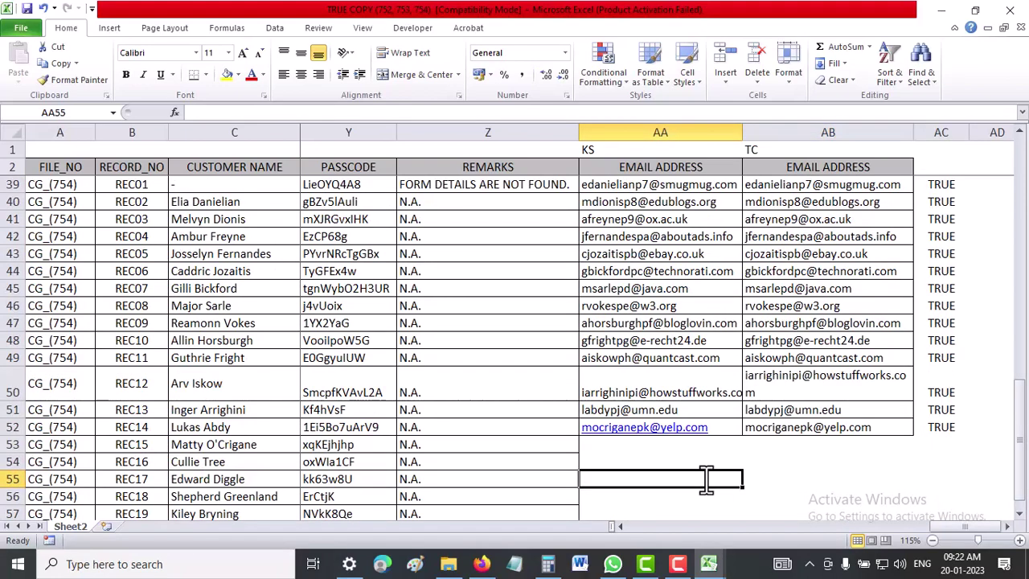
text(tOT)
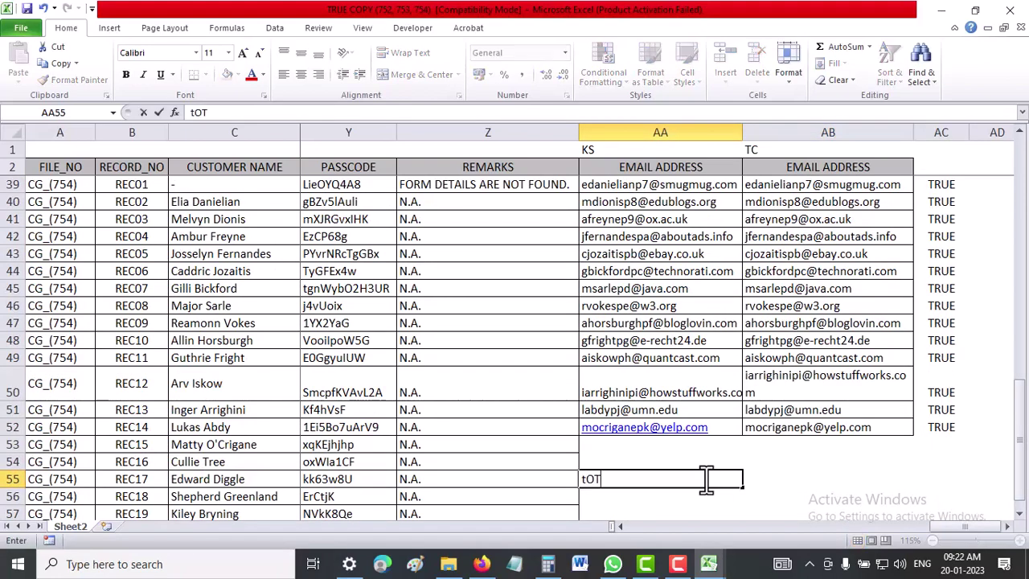
key(BackSpace)
key(BackSpace)
key(BackSpace)
text(TOAL)
key(BackSpace)
text(TA)
text(L COUTN)
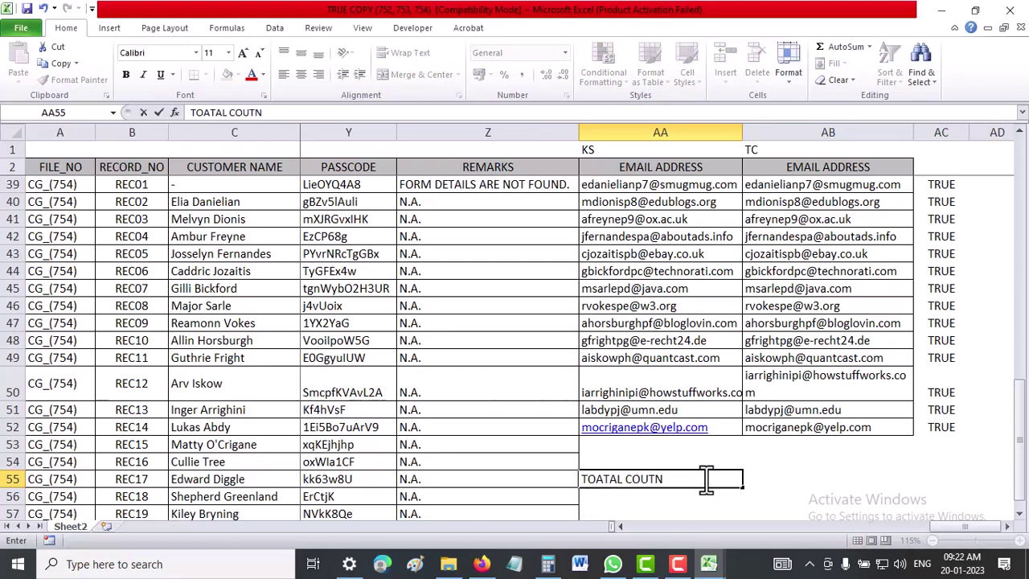
key(BackSpace)
text(S - )
text(50)
key(Return)
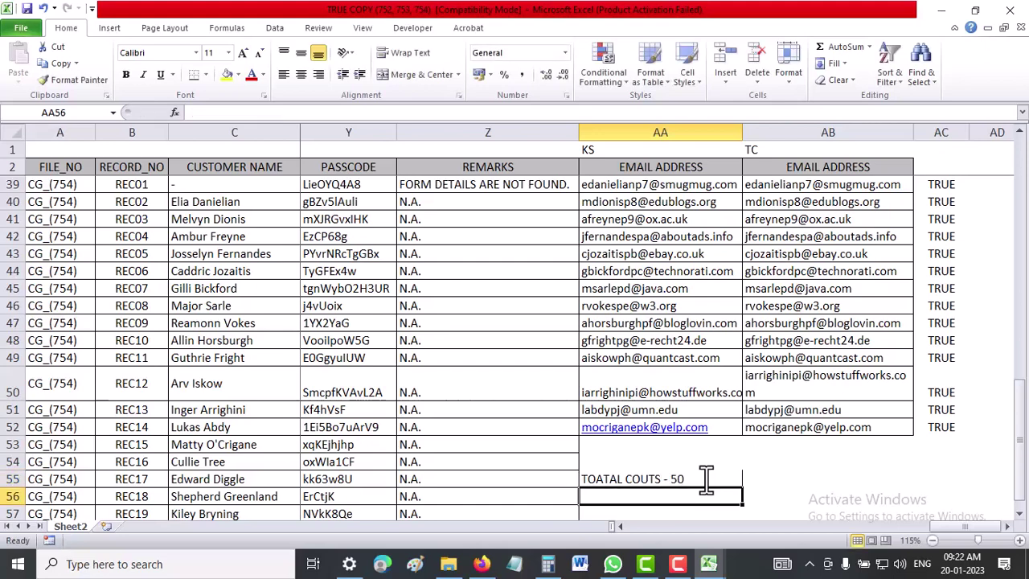
Add the lines 'ERROR - 6', 'CORRECT -44' and 'PER - 88%' beneath it
text(ERROR - )
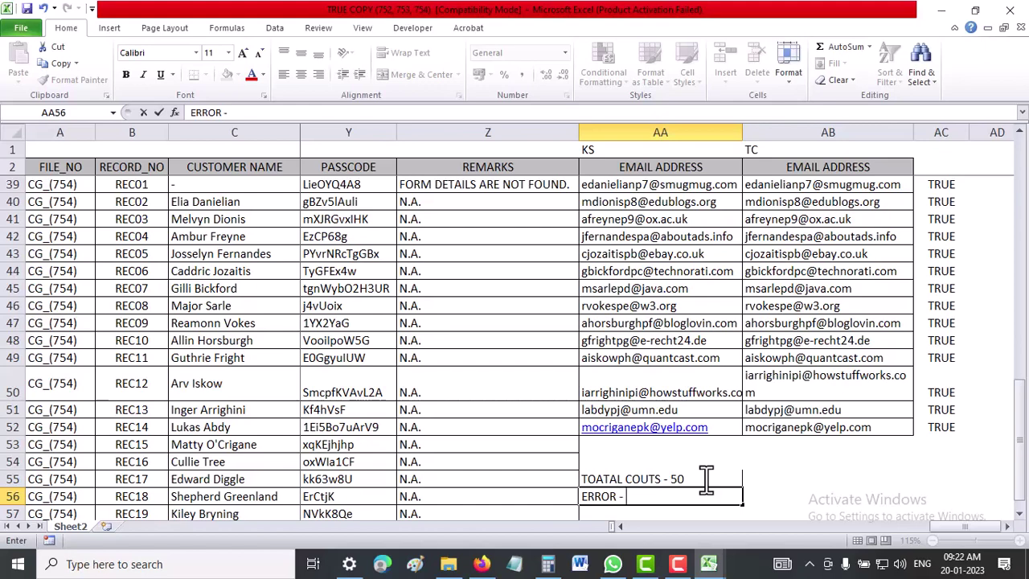
text(6)
key(Return)
text(CORRE)
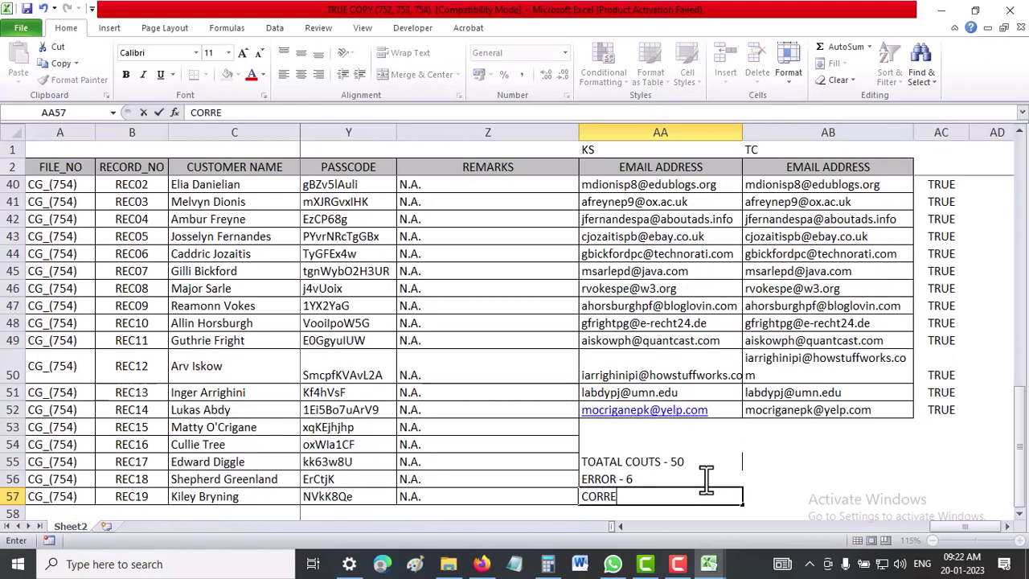
text(CT -)
text(44)
key(Return)
text(PE)
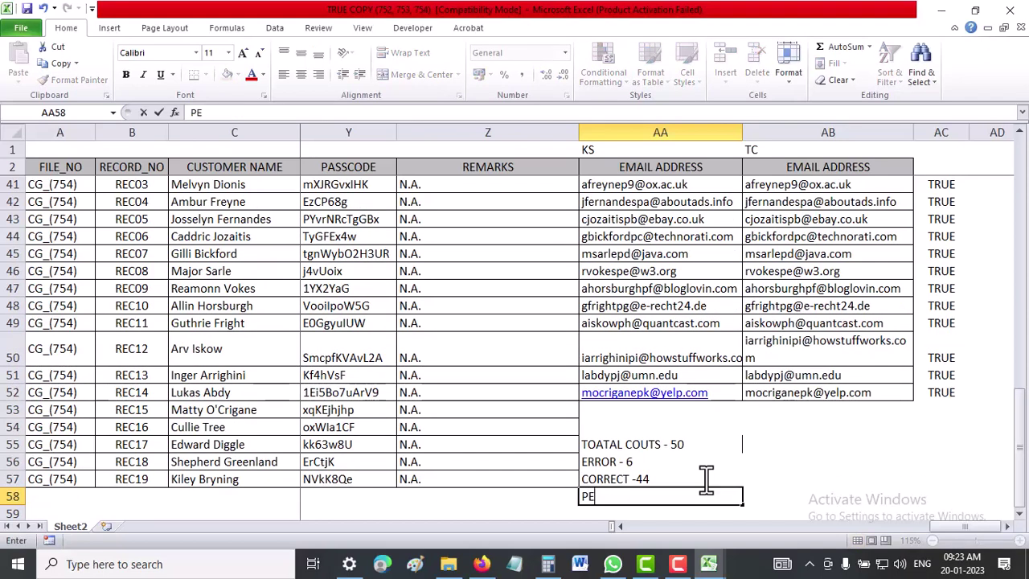
text(R - )
text(88%)
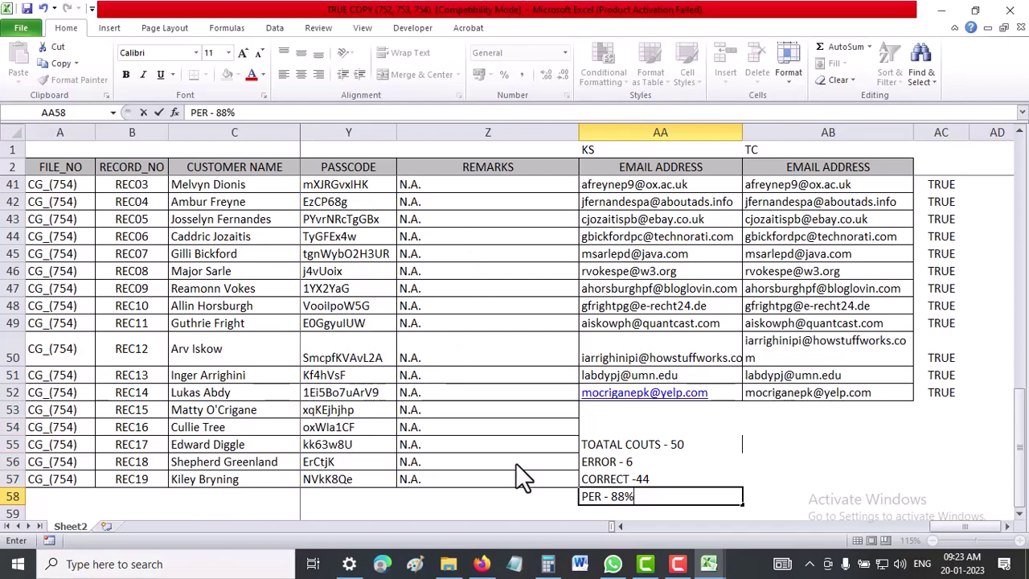
mouse_move(955, 522)
mouse_down()
mouse_move(754, 545)
mouse_move(989, 525)
mouse_up()
scroll(688, 304, up, 1)
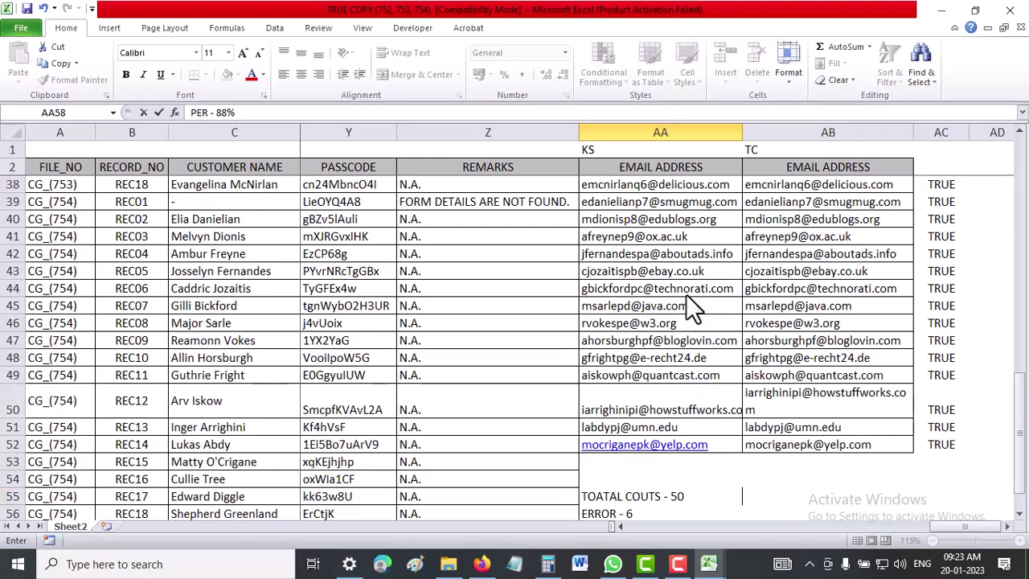
scroll(701, 380, down, 3)
scroll(747, 391, up, 1)
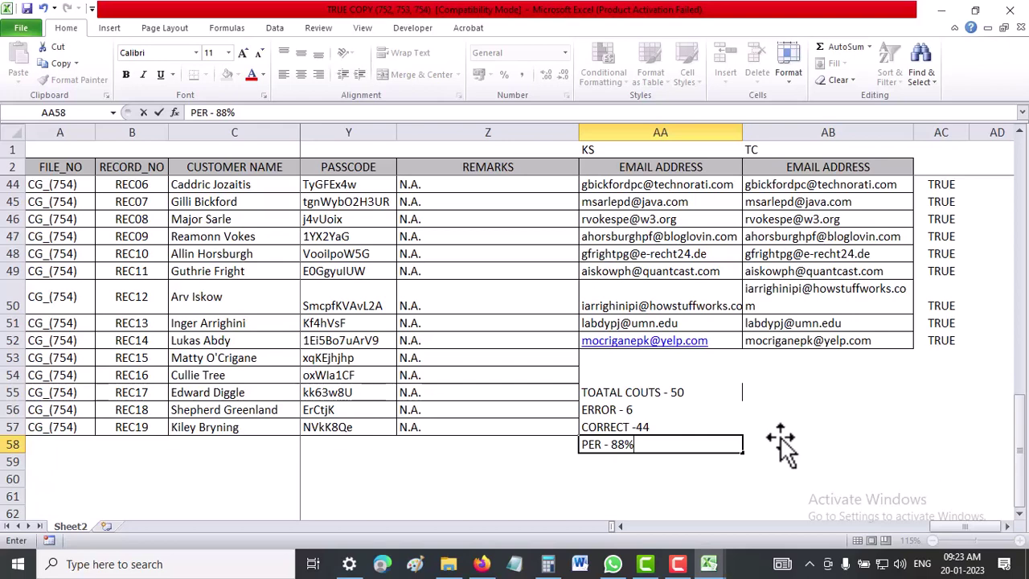
In Calculator, clear the old result and compute 200 minus 45, giving 155
click(546, 564)
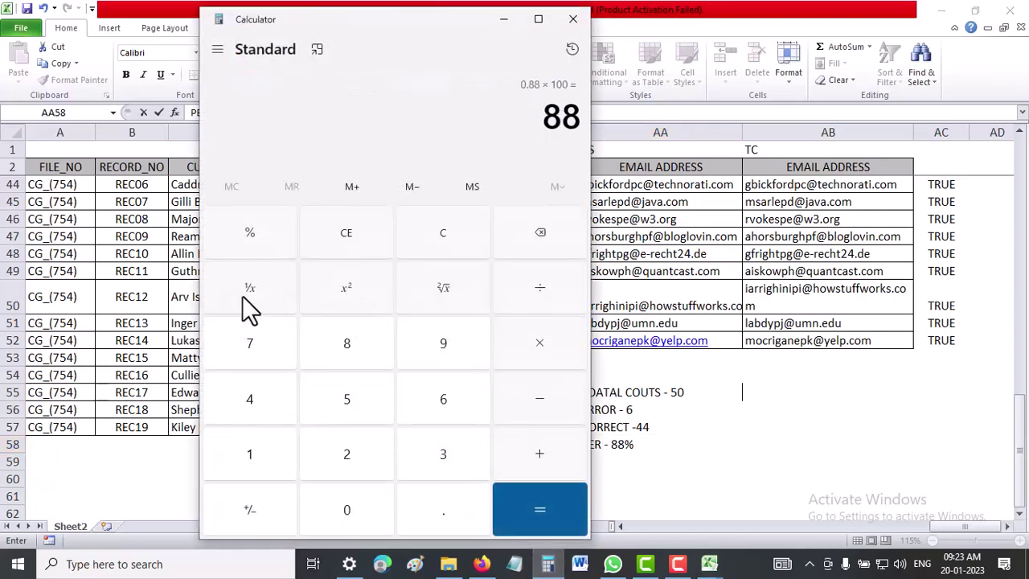
click(460, 237)
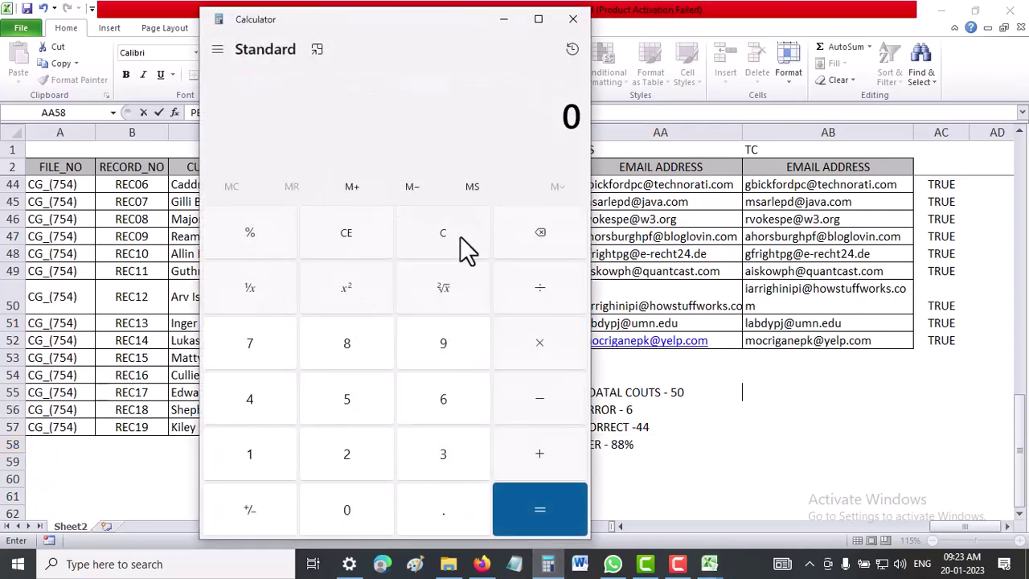
click(341, 464)
click(349, 517)
click(348, 516)
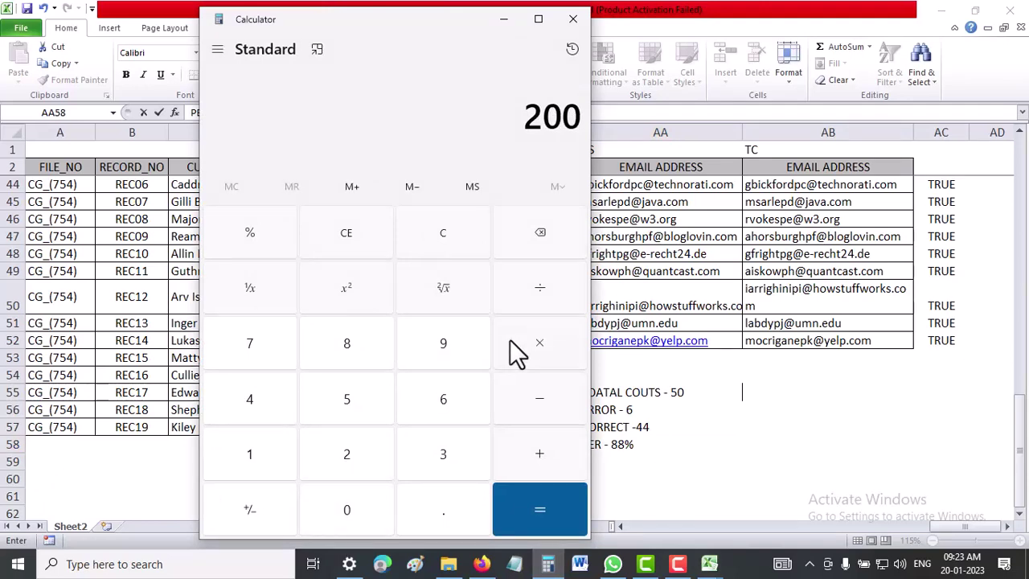
click(535, 394)
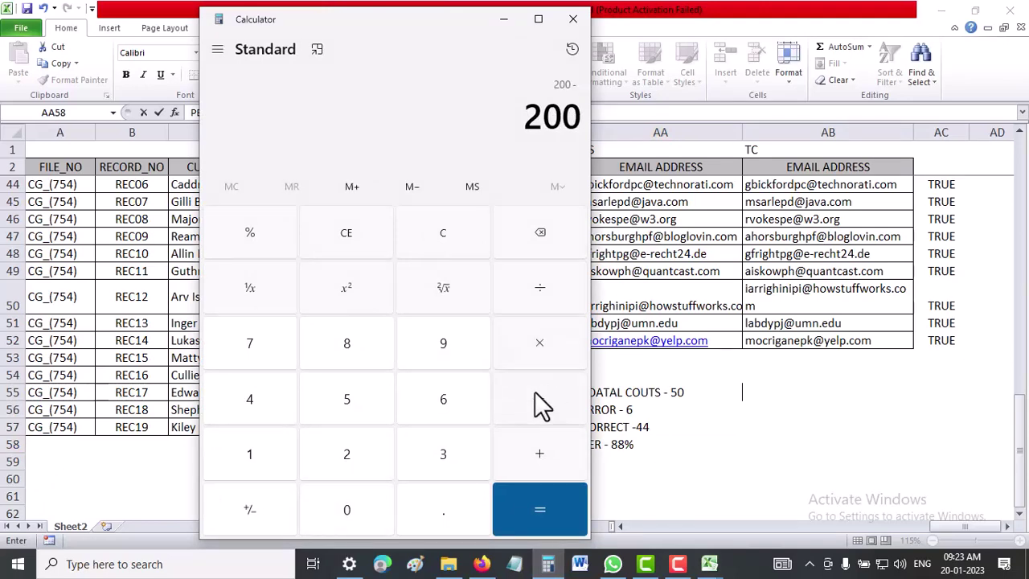
click(251, 413)
click(351, 413)
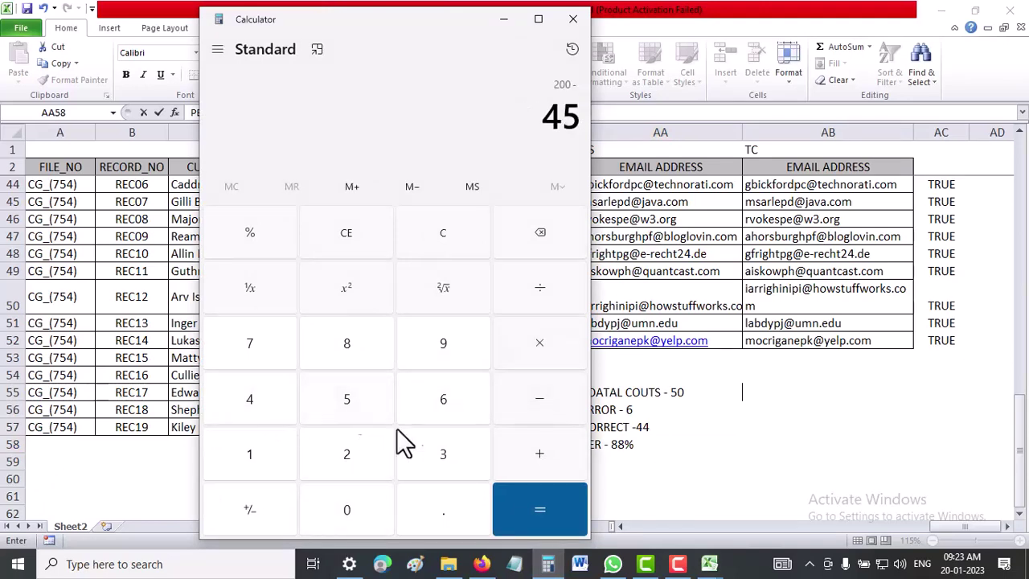
click(541, 514)
Compute 155 divided by 200, then multiply by 100 to get 77.5 percent
click(362, 231)
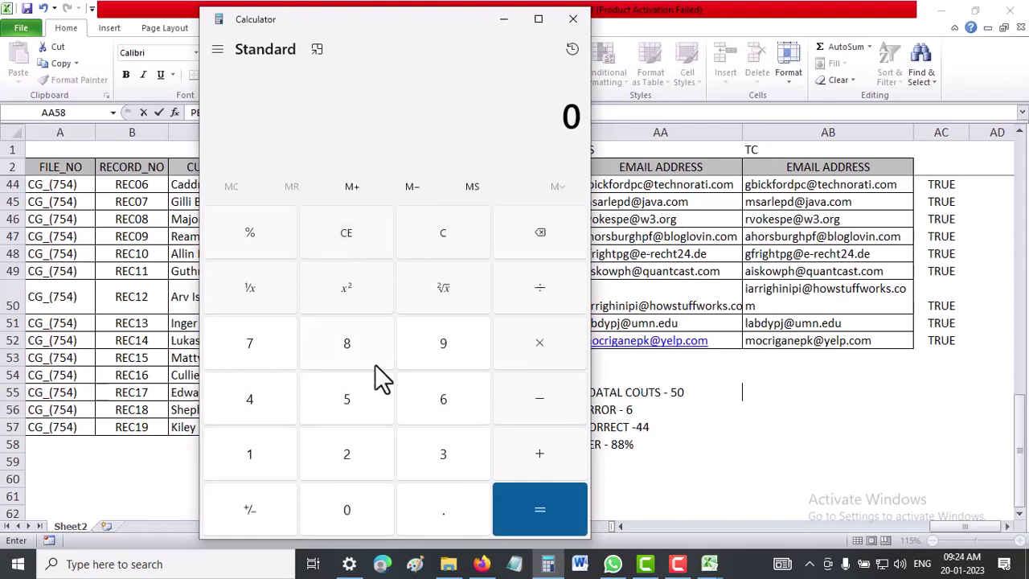
click(257, 457)
click(345, 405)
click(346, 404)
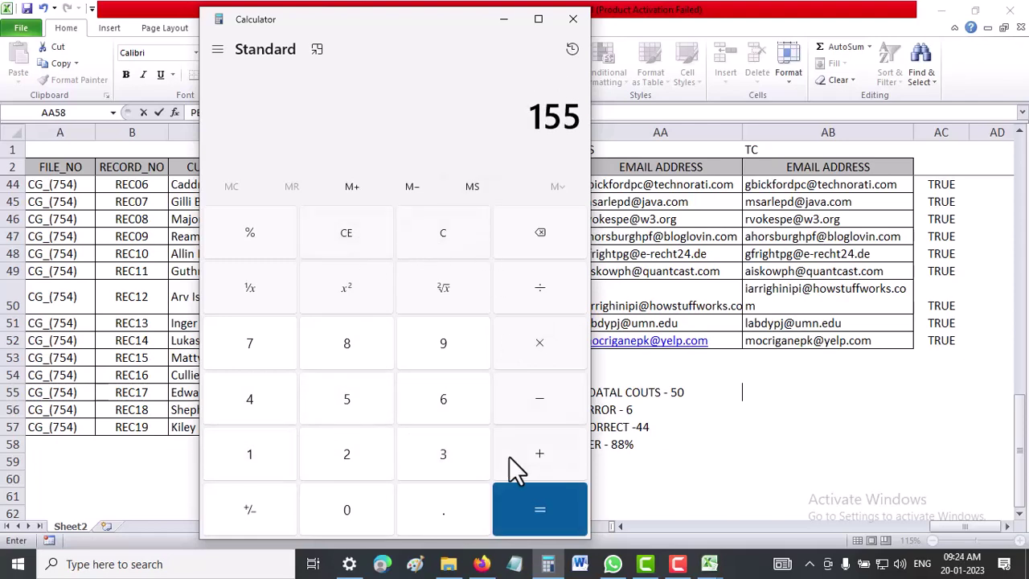
click(529, 280)
click(347, 452)
click(357, 522)
click(357, 521)
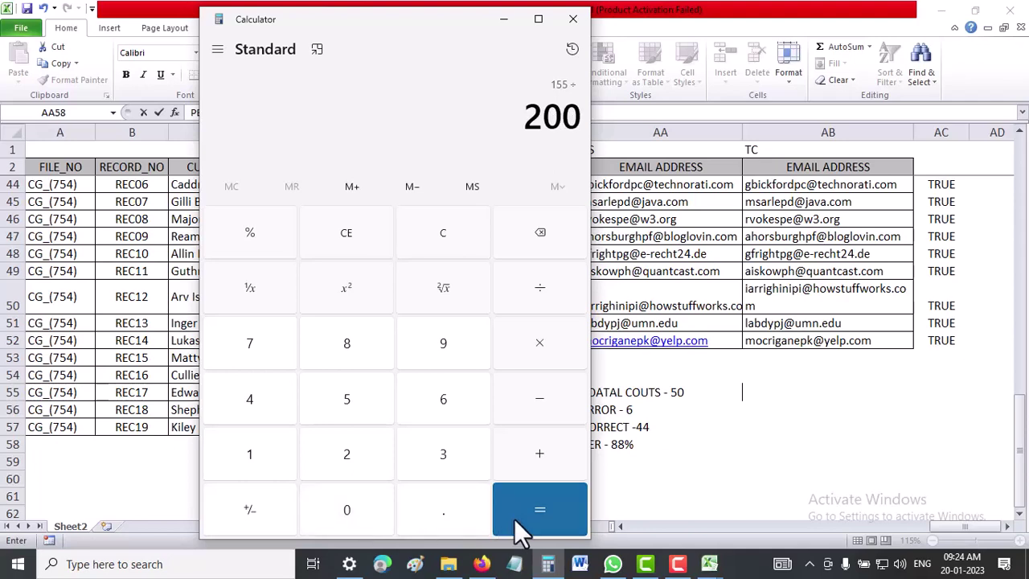
click(525, 516)
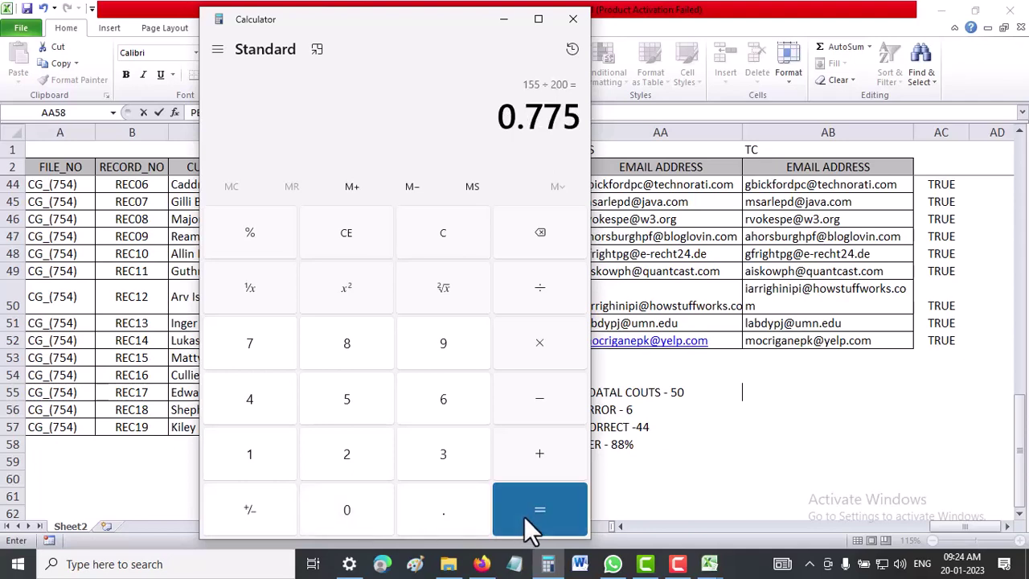
click(537, 341)
click(249, 455)
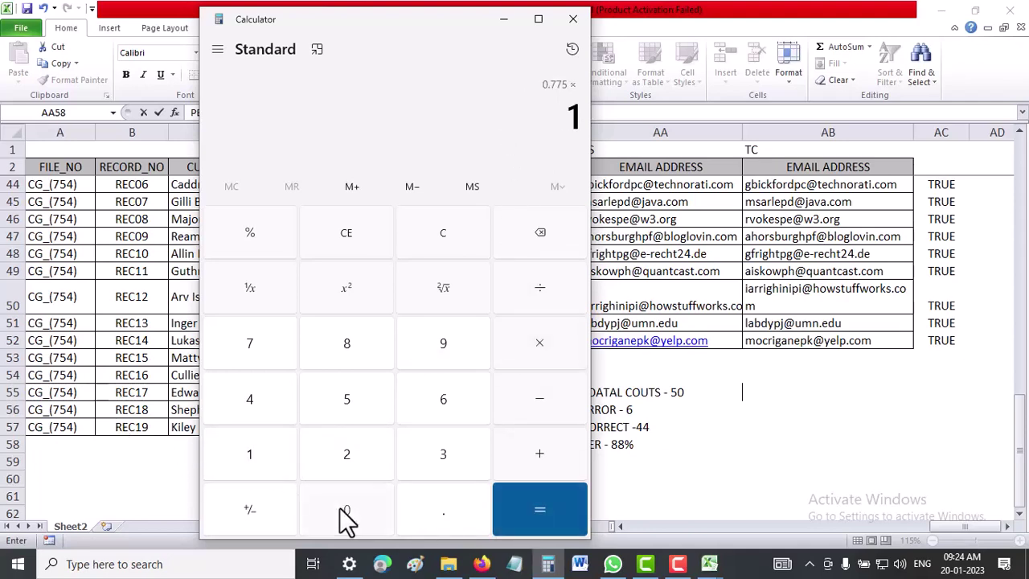
click(347, 510)
click(346, 510)
click(526, 513)
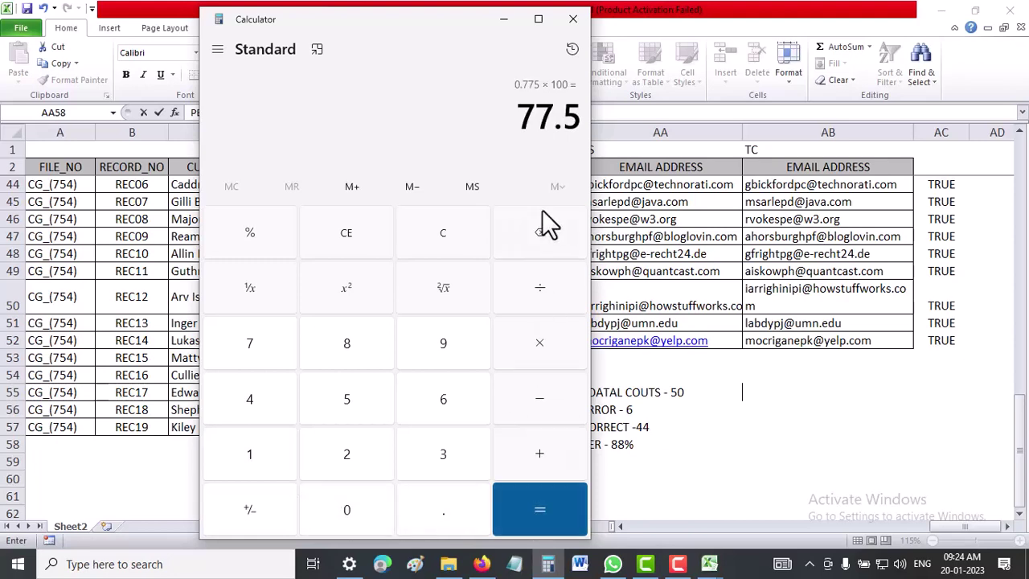
click(502, 27)
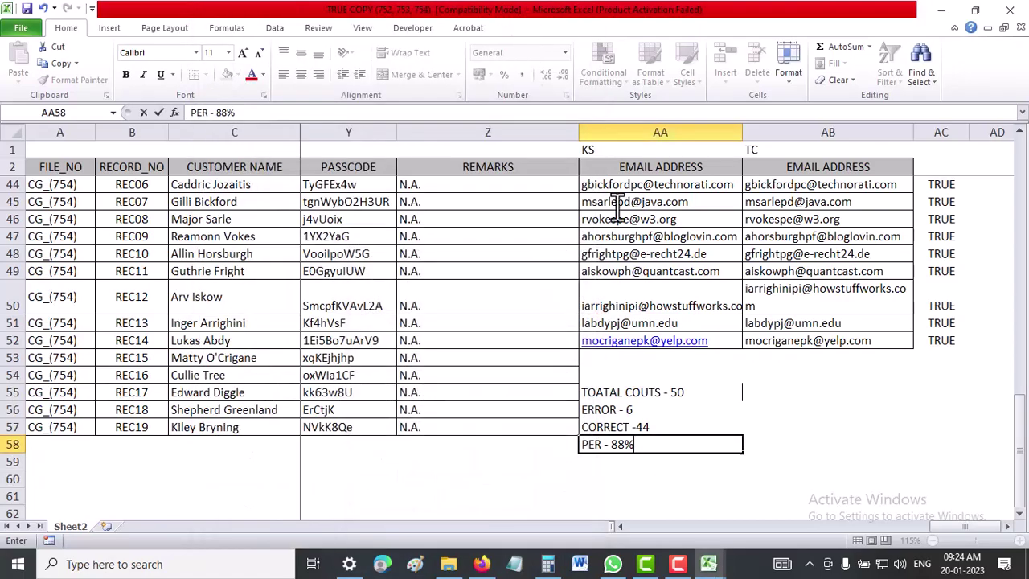
scroll(643, 353, up, 4)
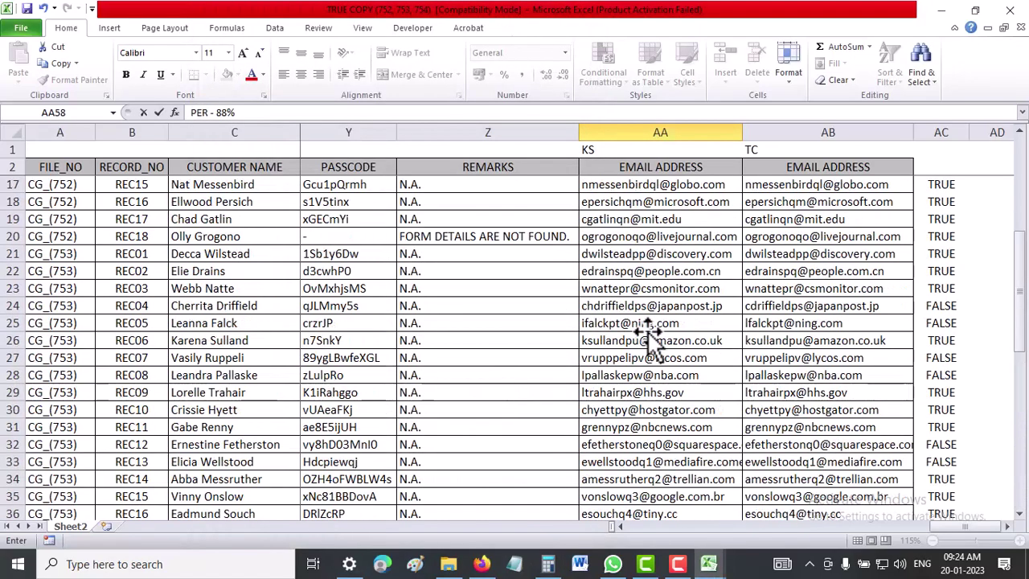
scroll(648, 331, up, 10)
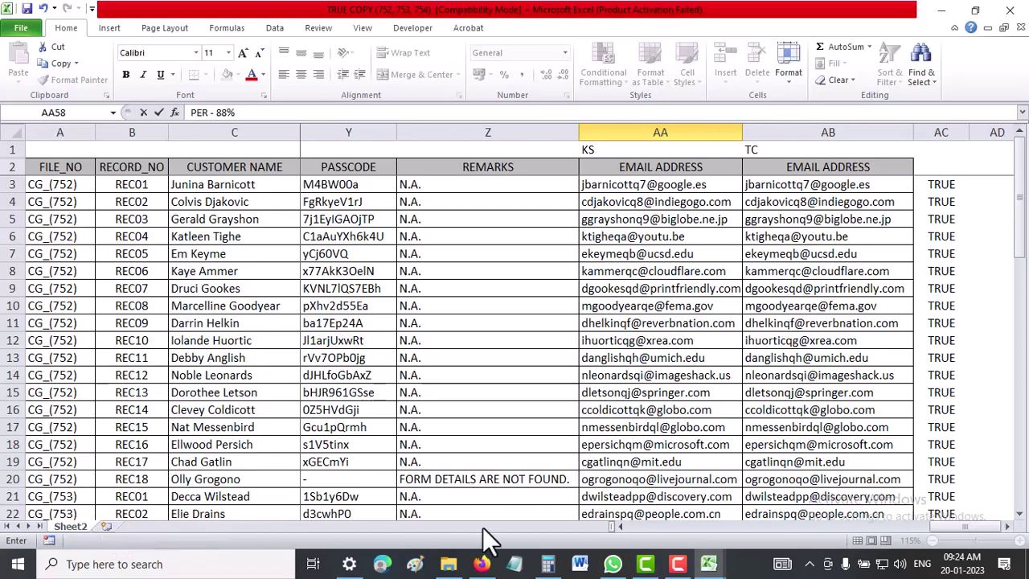
mouse_move(711, 567)
click(783, 482)
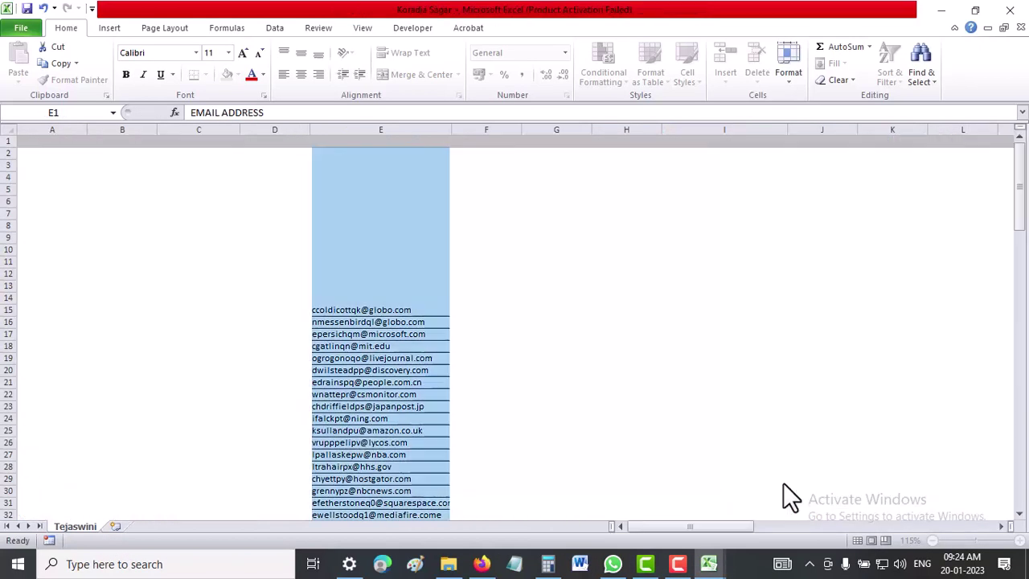
click(116, 526)
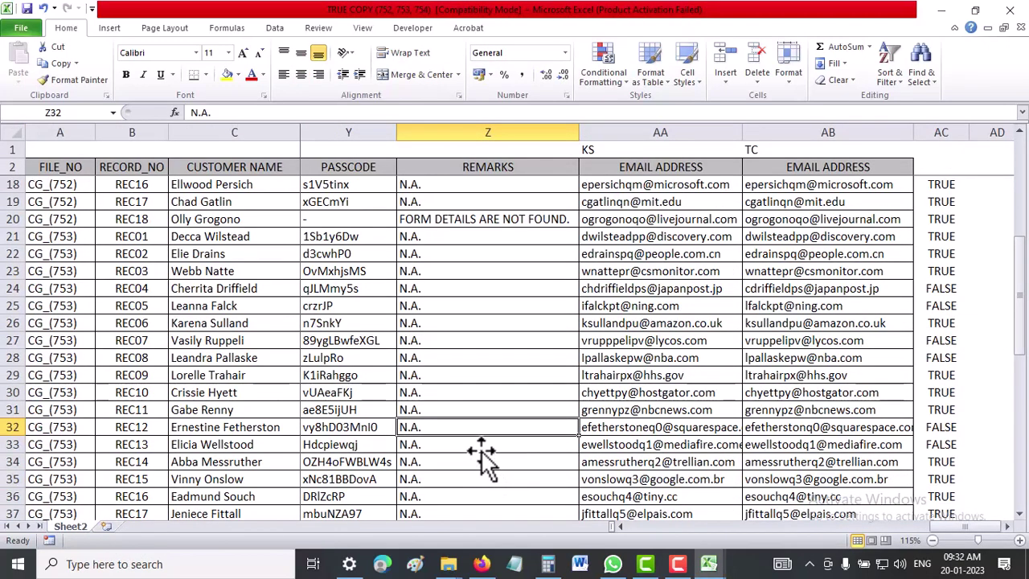
key(Down)
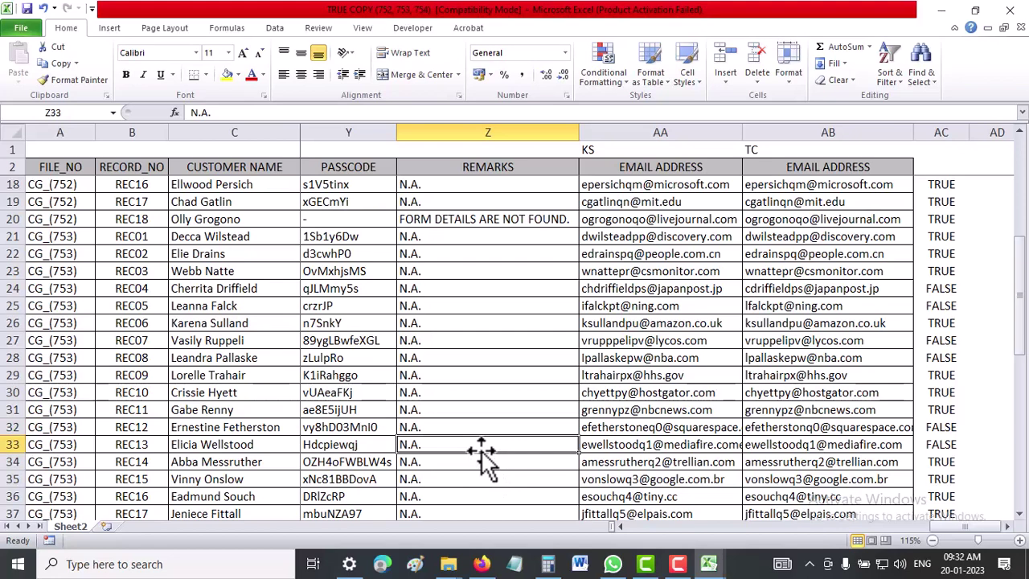
click(465, 342)
click(466, 375)
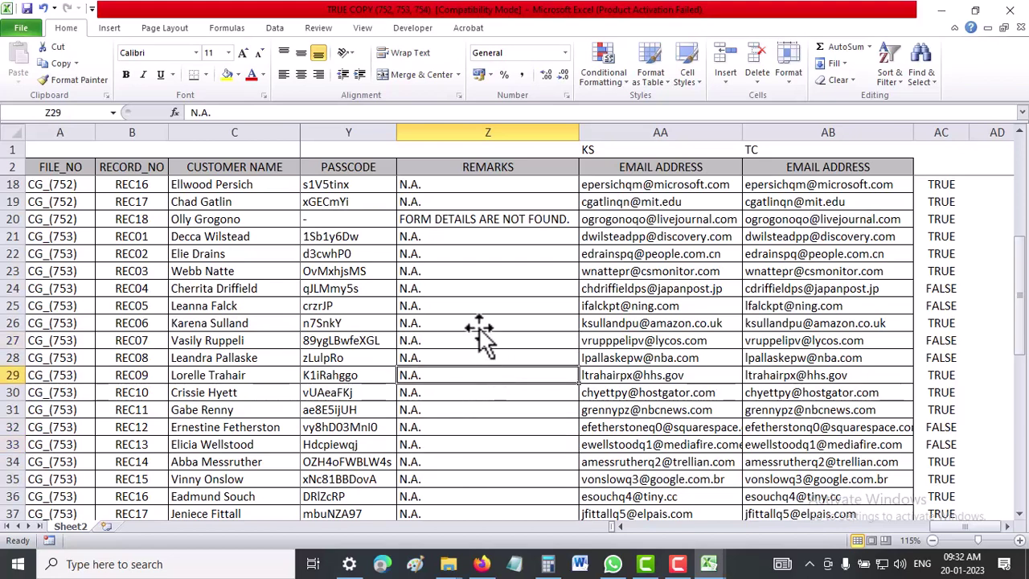
click(465, 291)
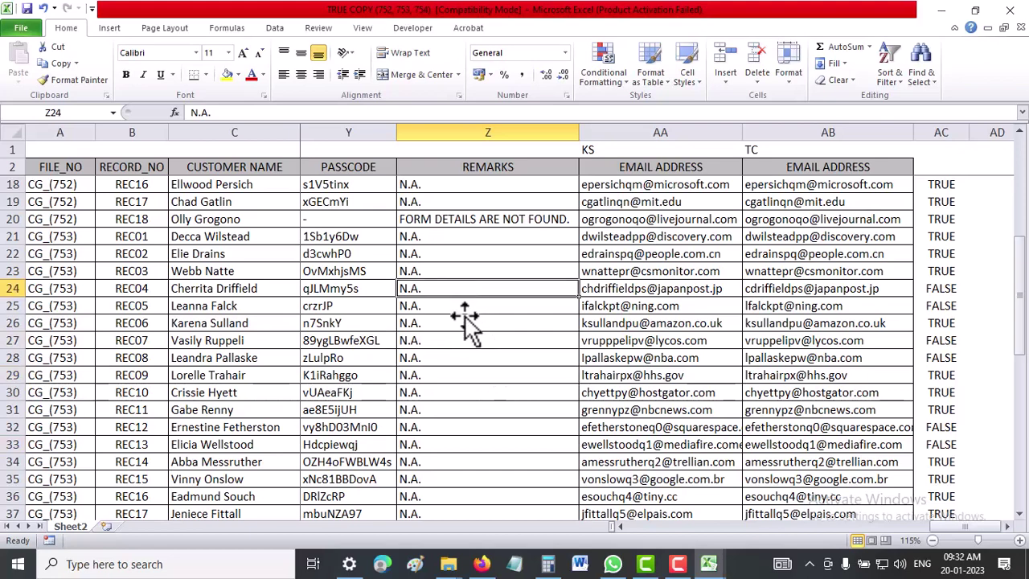
click(462, 308)
Note the row numbers 4,5,7,8 in a new Notepad note, then minimize Notepad
click(515, 564)
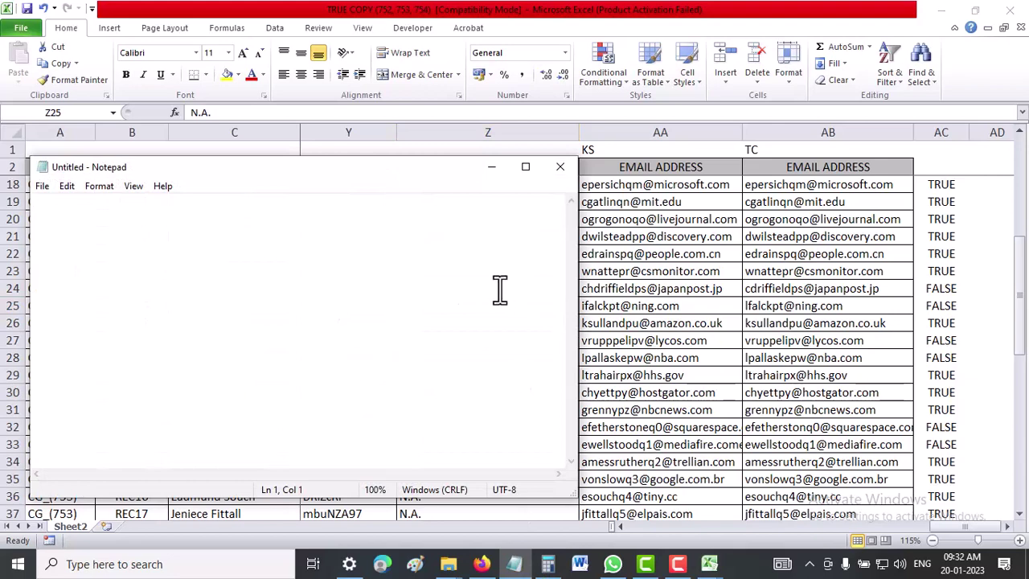
text(4,5,)
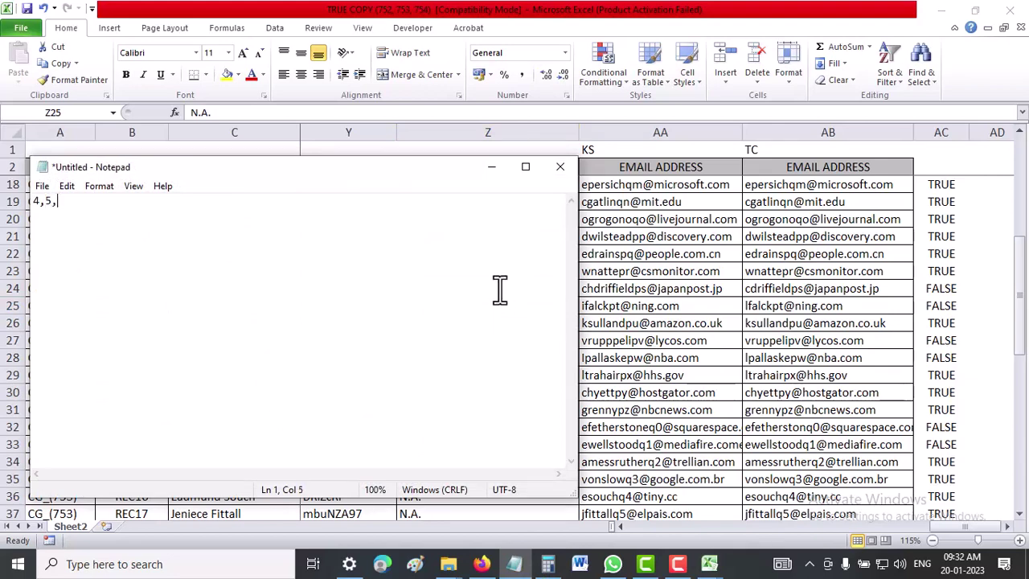
text(8)
text(,)
click(491, 167)
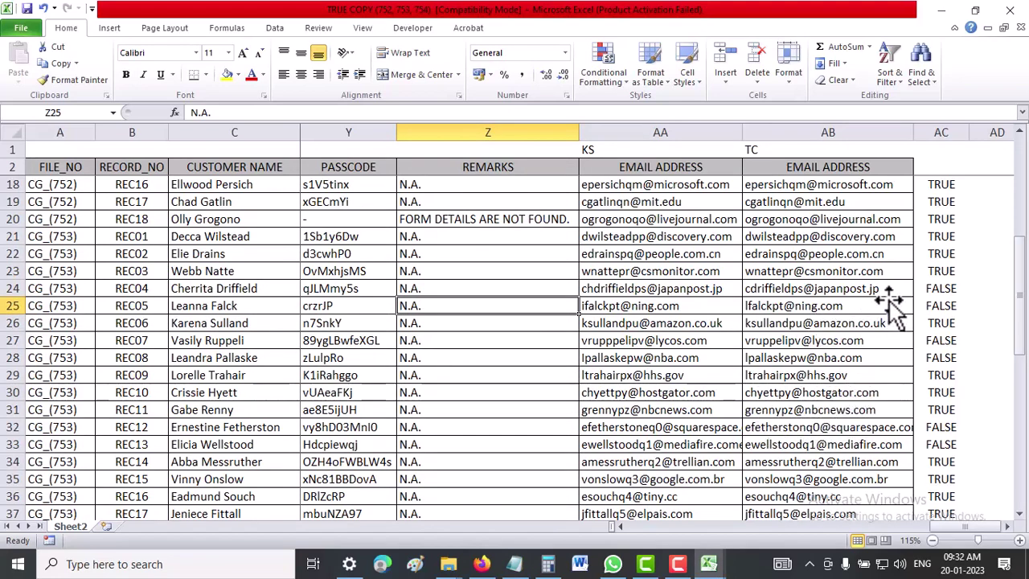
click(532, 296)
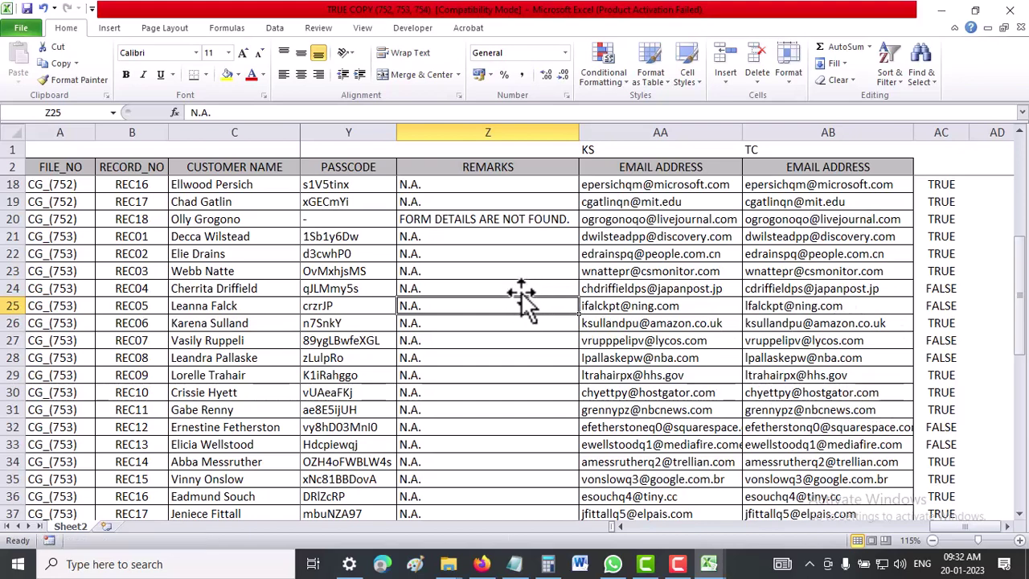
drag(523, 295, 526, 310)
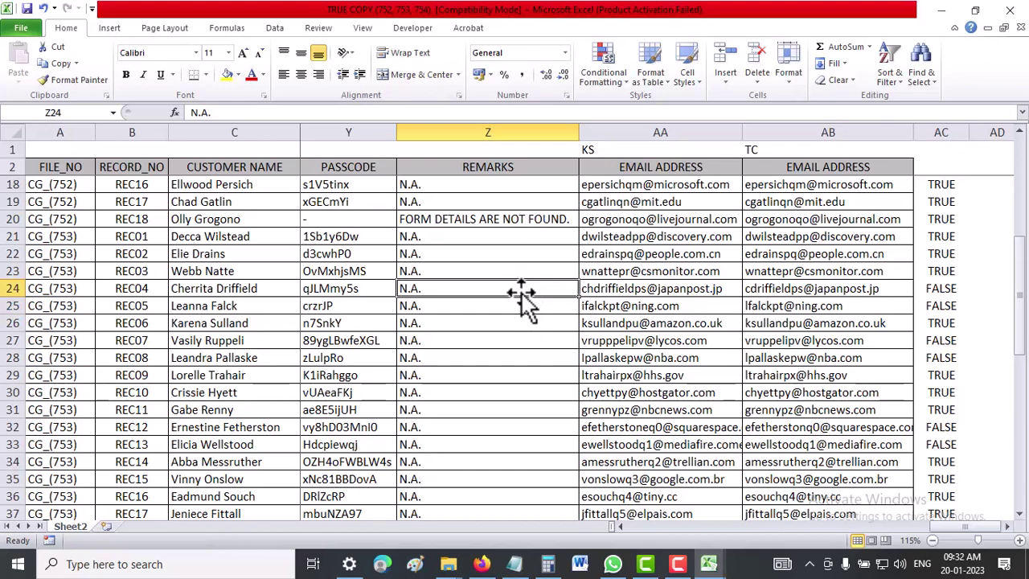
click(533, 346)
click(534, 360)
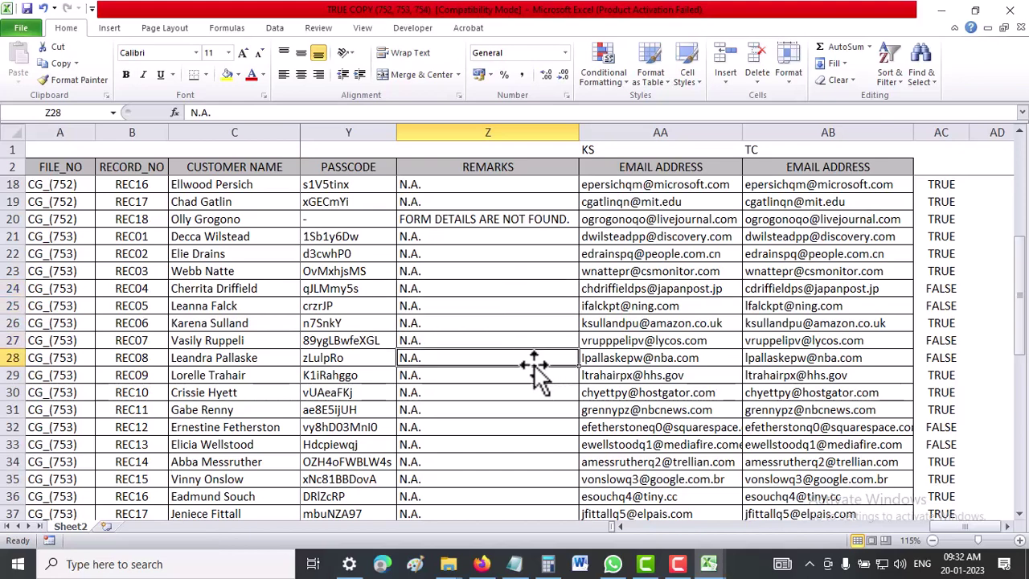
click(513, 430)
click(506, 447)
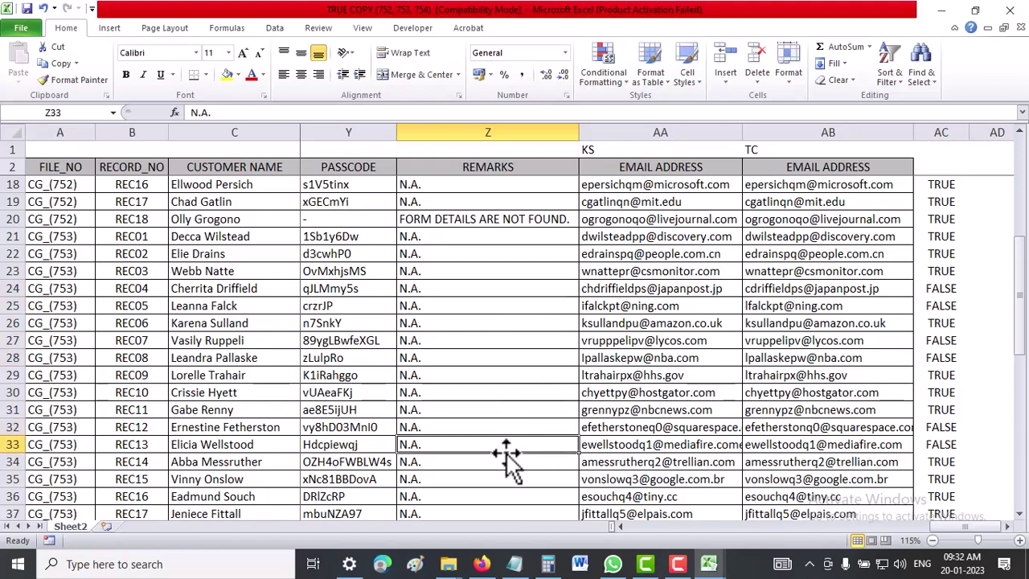
Append records 12,13 of file 753 to the Notepad list, then minimize Notepad and Excel
scroll(507, 454, down, 2)
scroll(507, 454, down, 4)
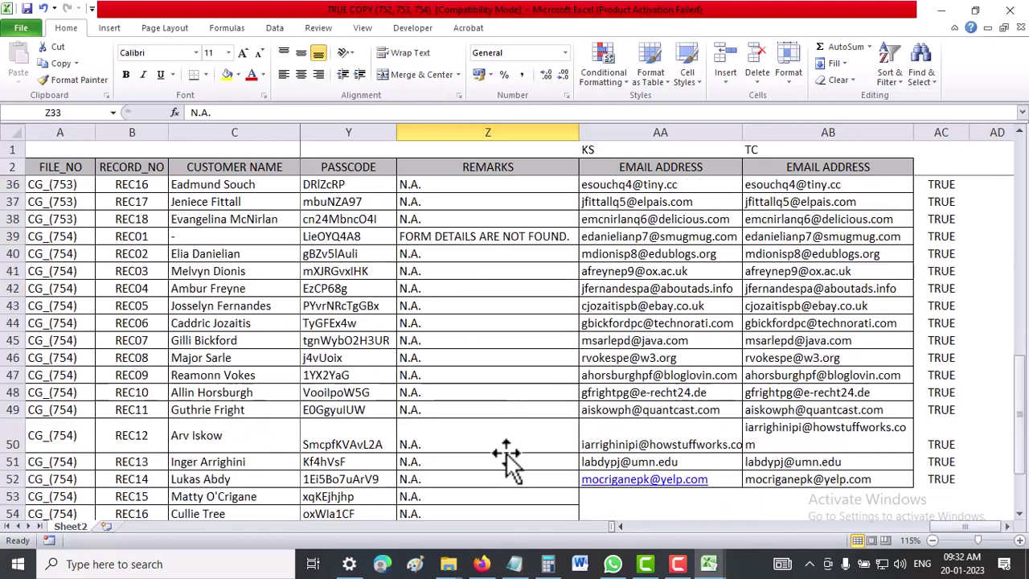
click(519, 566)
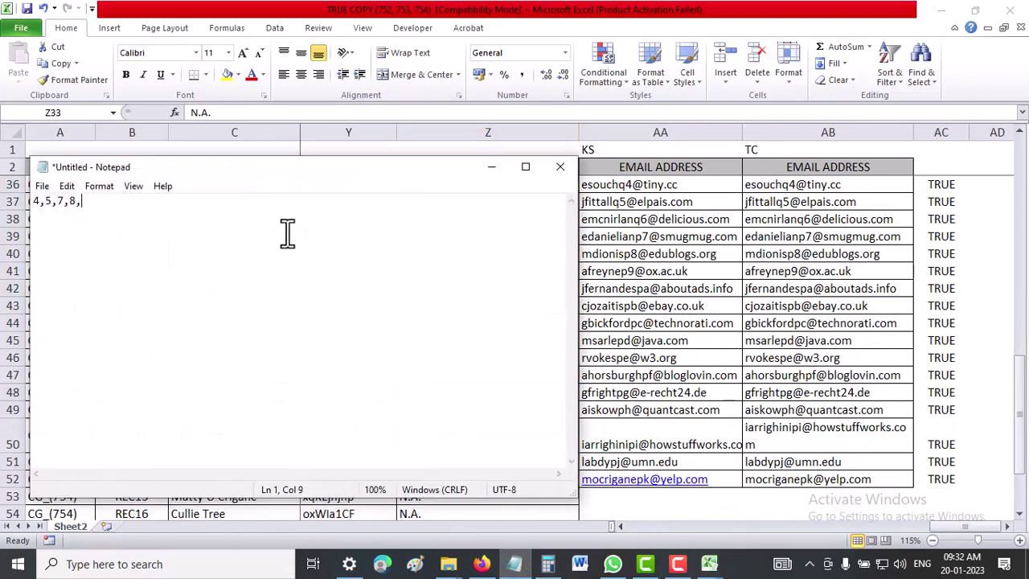
text(2,)
text(13 7)
text(53)
click(492, 167)
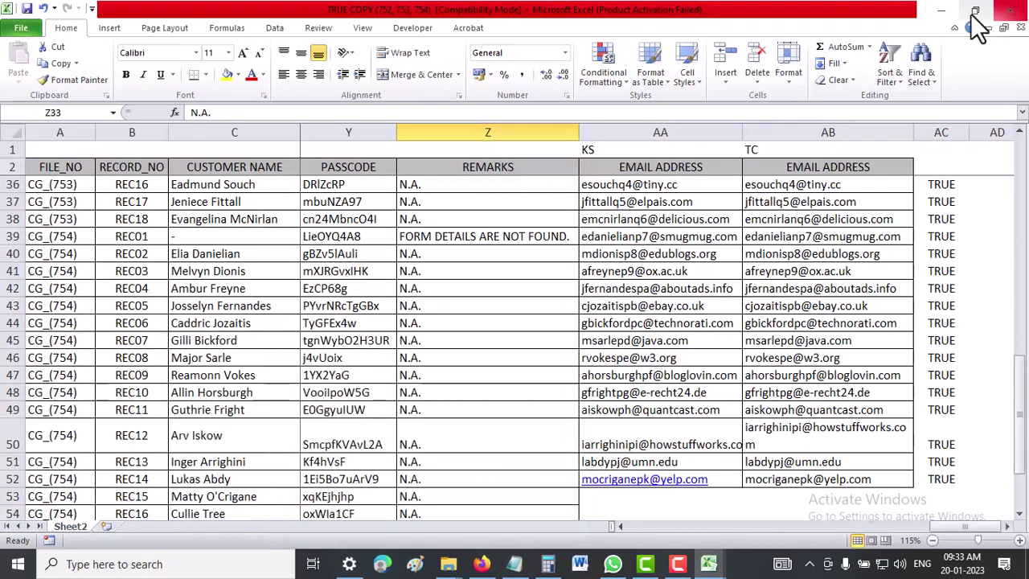
click(946, 14)
In Mithali Excel QC, change FILE NO in D5 and D6 from CG_752 to CG_753
mouse_move(709, 563)
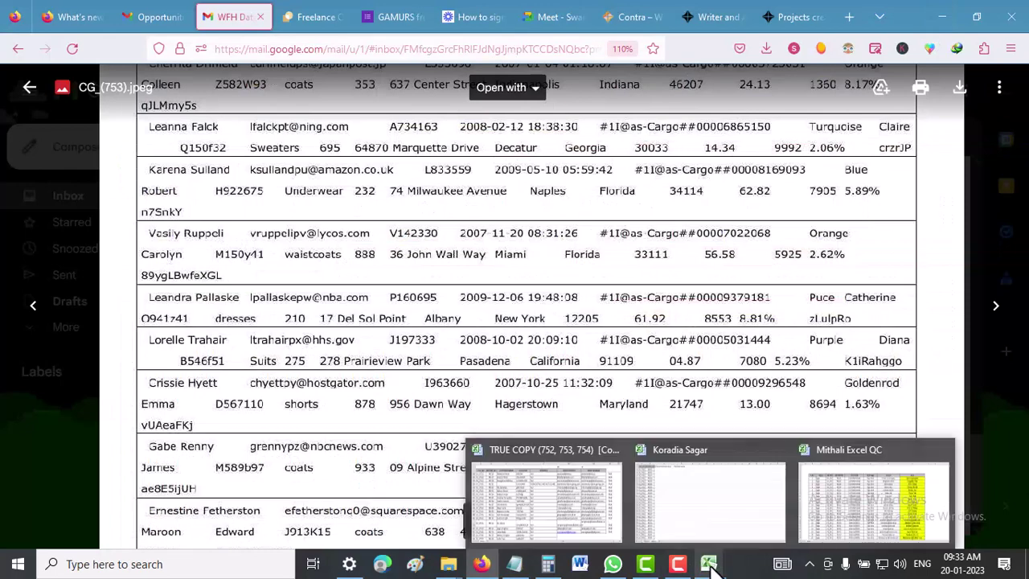
click(851, 491)
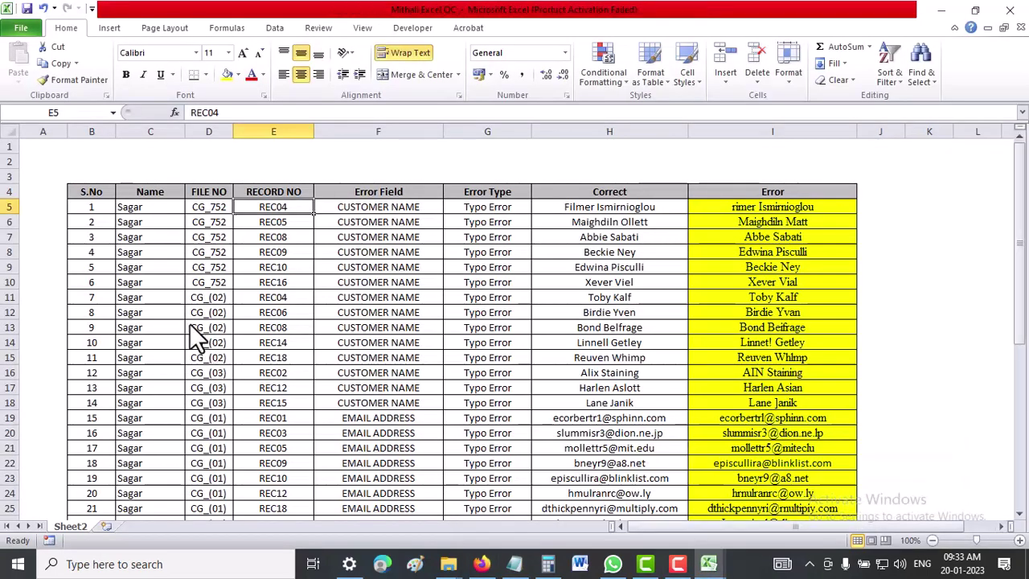
click(211, 208)
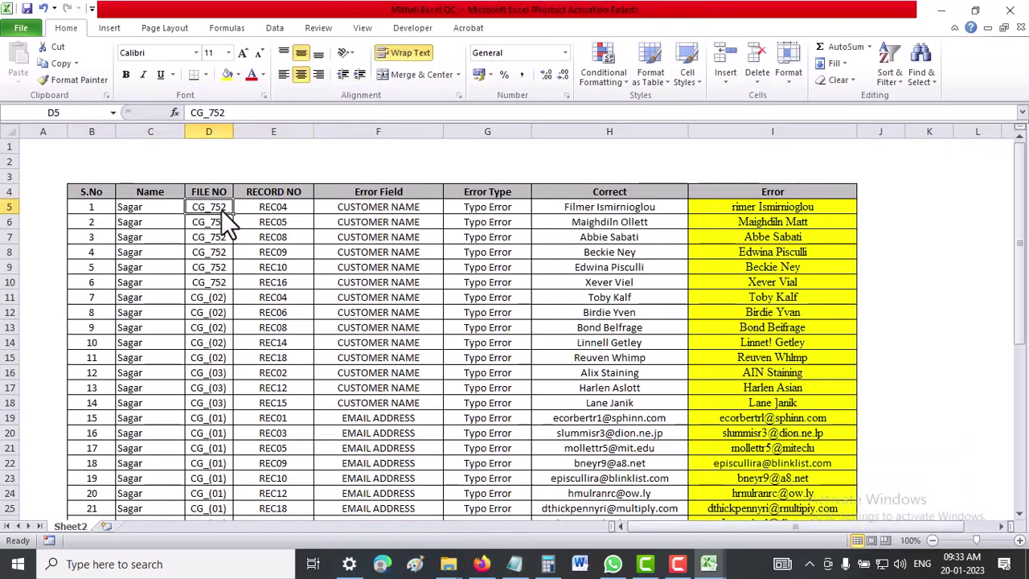
click(229, 113)
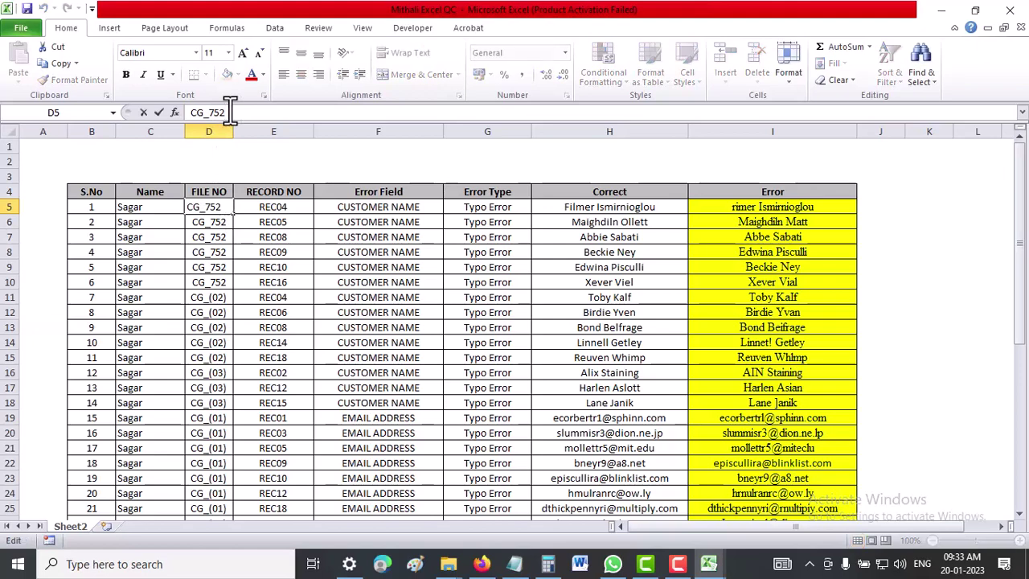
key(BackSpace)
text(3)
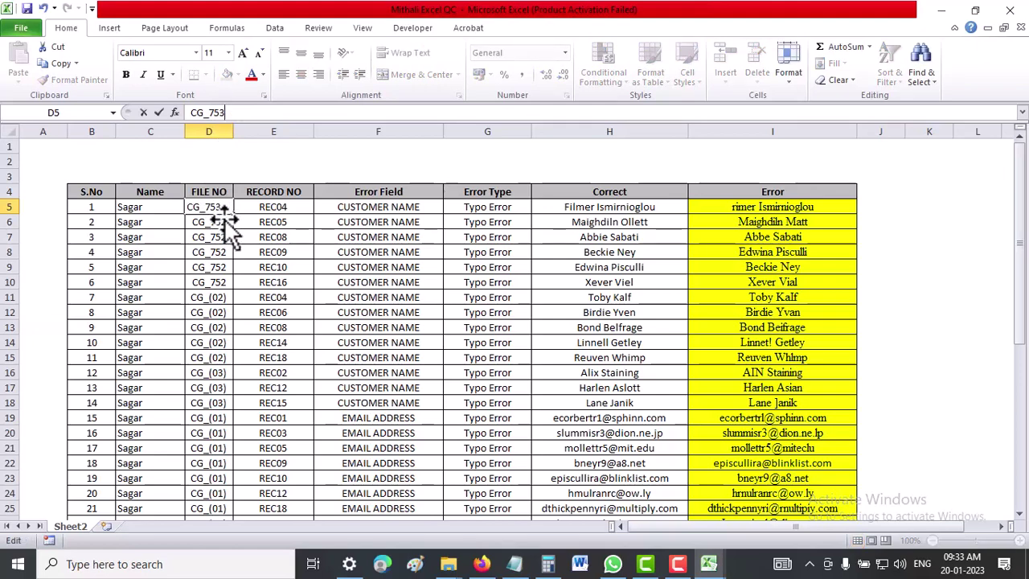
key(Return)
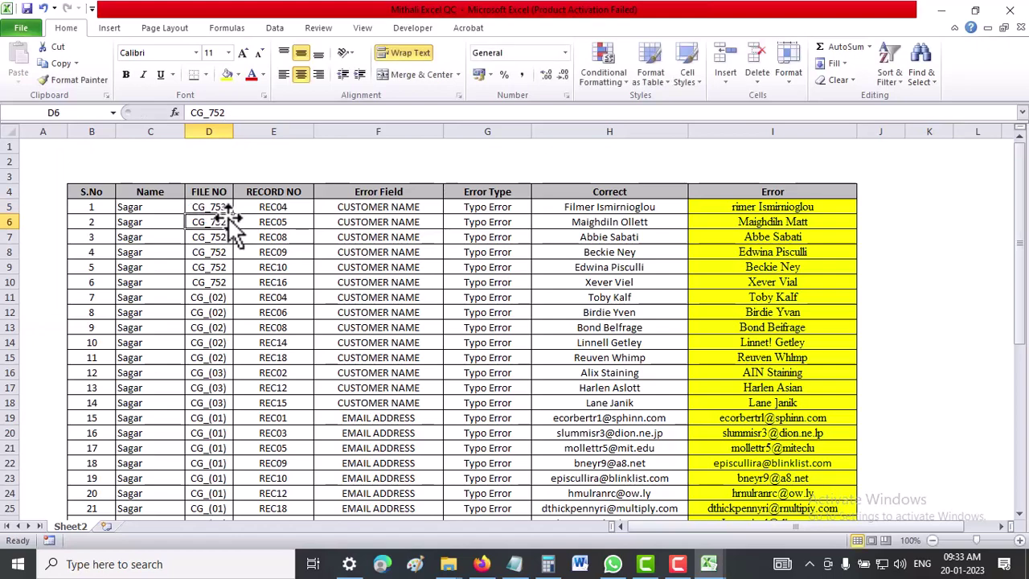
click(227, 207)
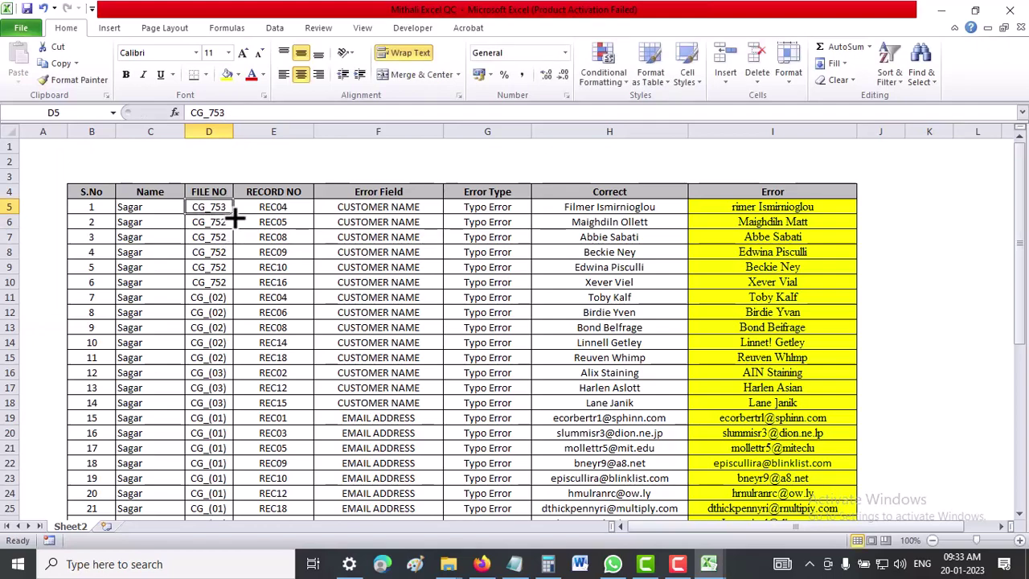
drag(222, 207, 220, 222)
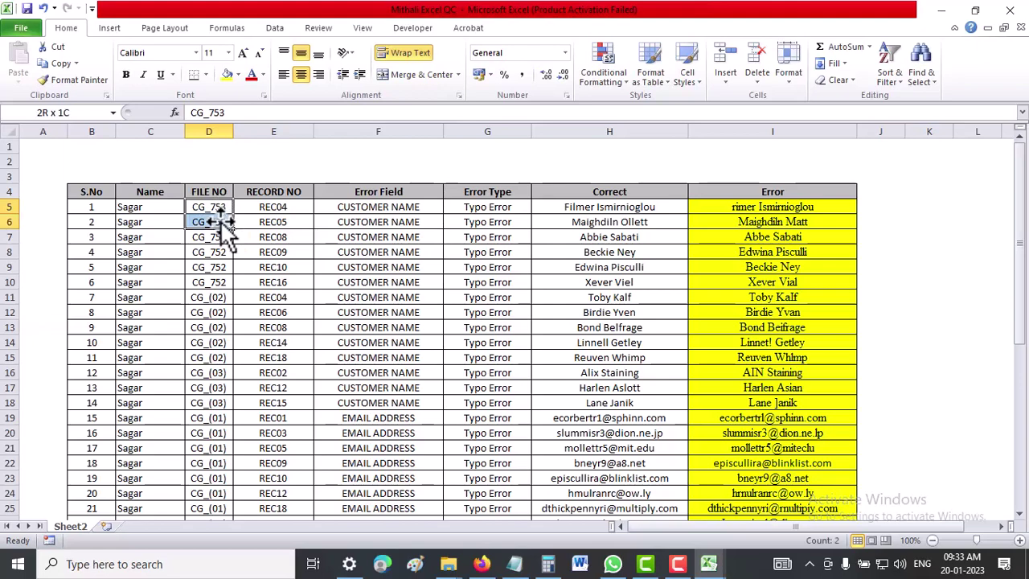
click(223, 223)
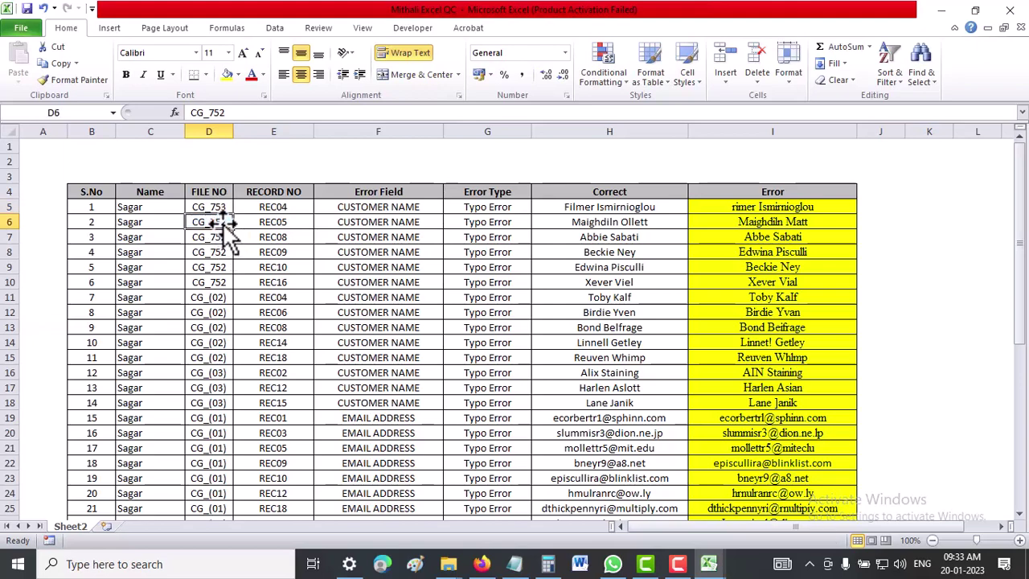
double_click(228, 223)
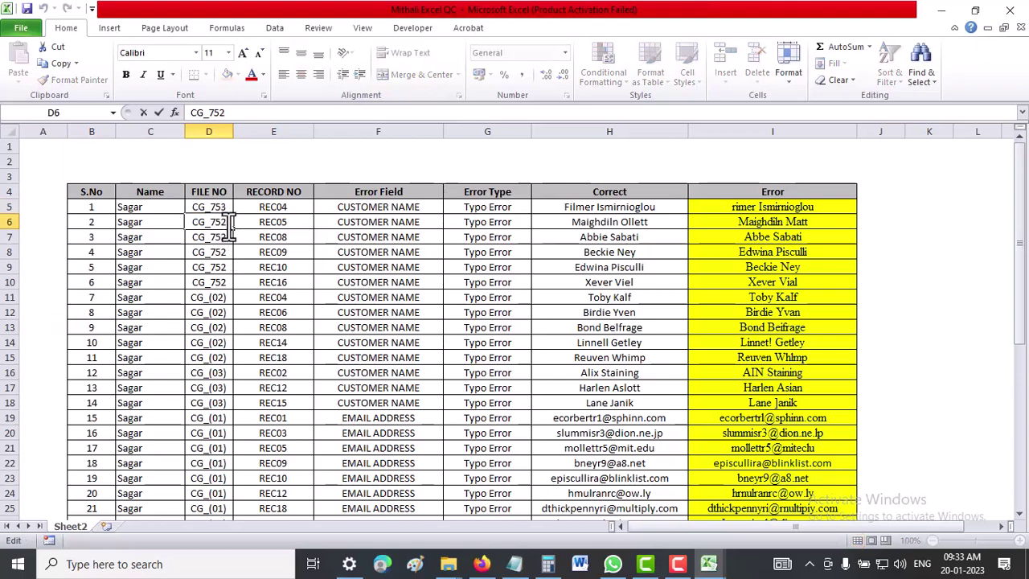
key(BackSpace)
text(3)
key(Return)
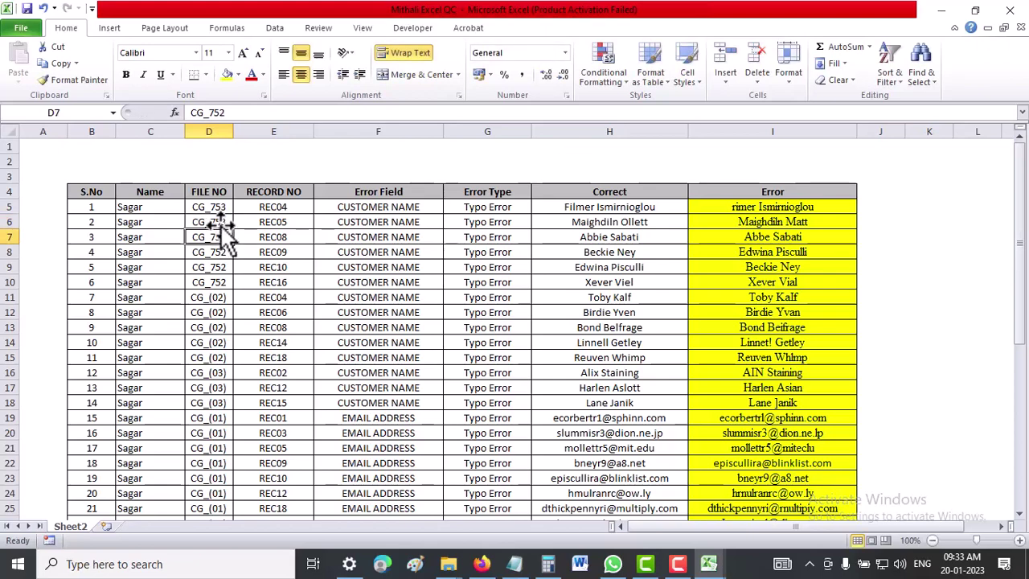
Fill CG_753 down from D5:D6 through D10
drag(222, 207, 226, 226)
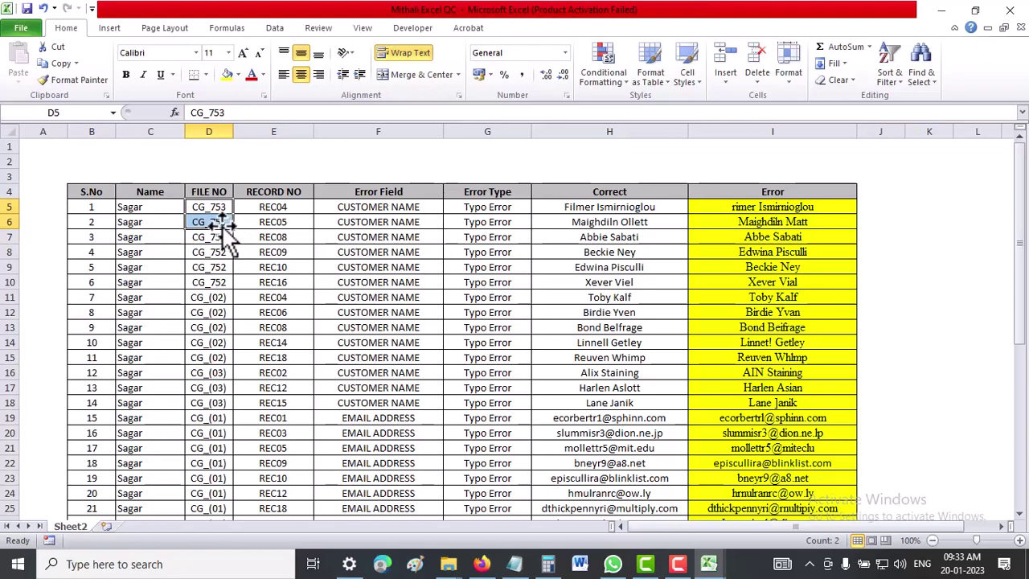
drag(234, 229, 231, 286)
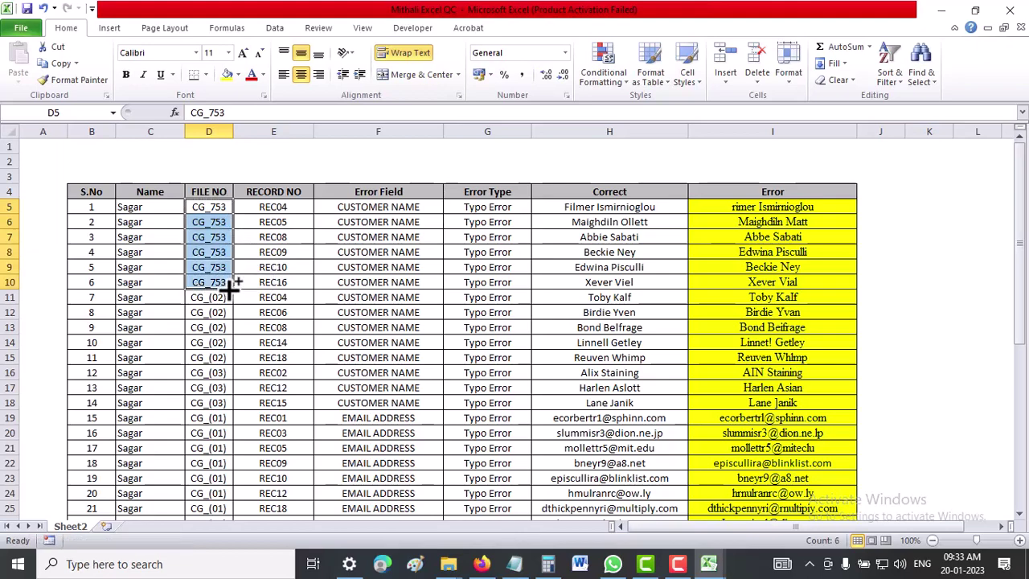
click(299, 174)
Edit the first record numbers so they read REC04 and REC07
click(298, 208)
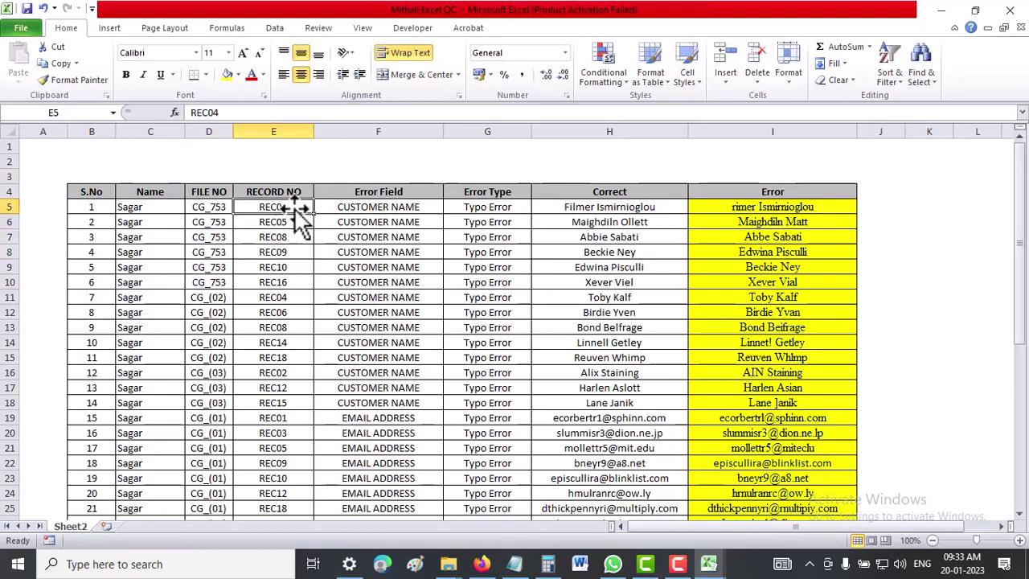
double_click(298, 208)
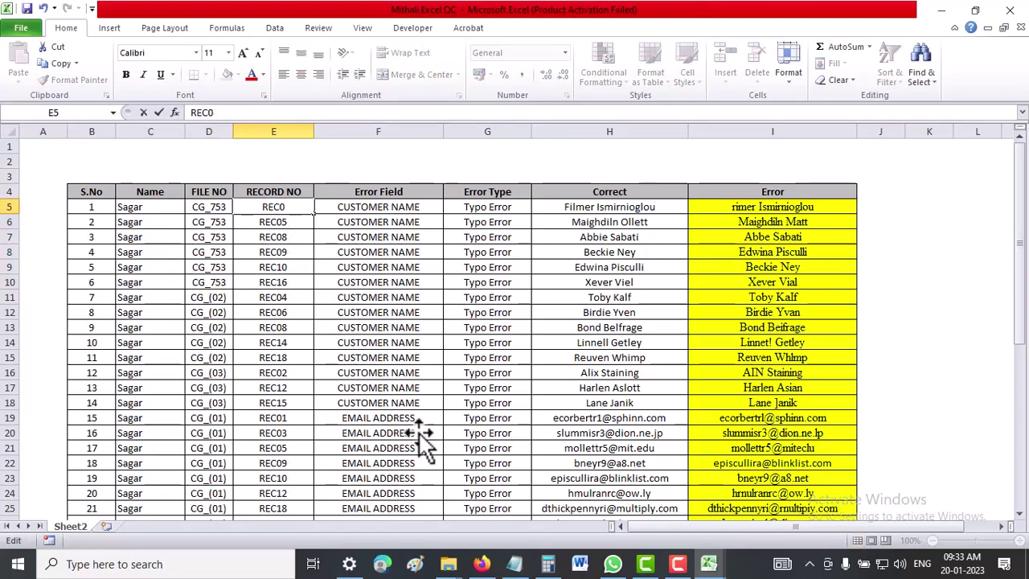
mouse_move(514, 564)
mouse_move(513, 512)
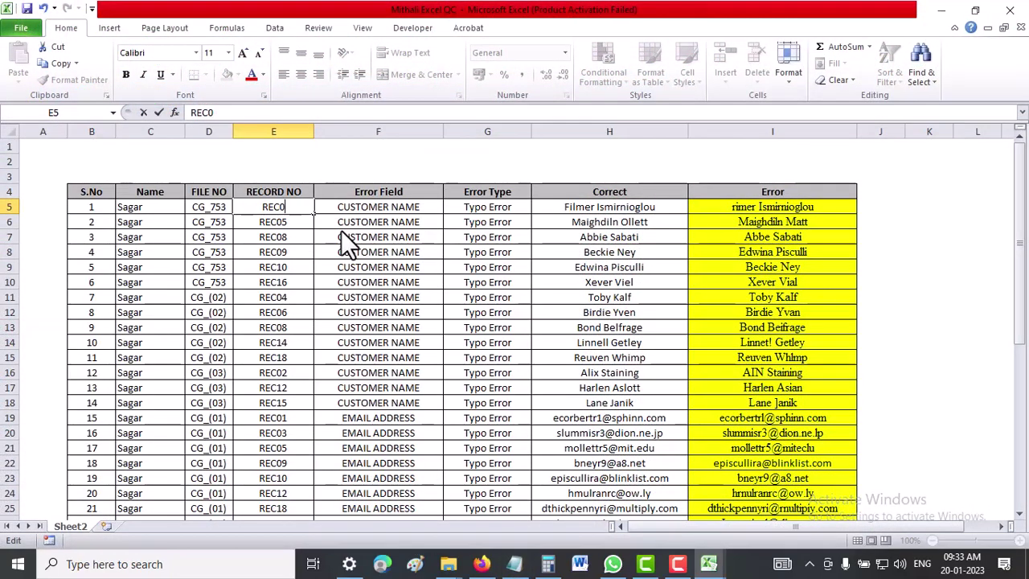
text(4)
click(295, 240)
mouse_move(519, 571)
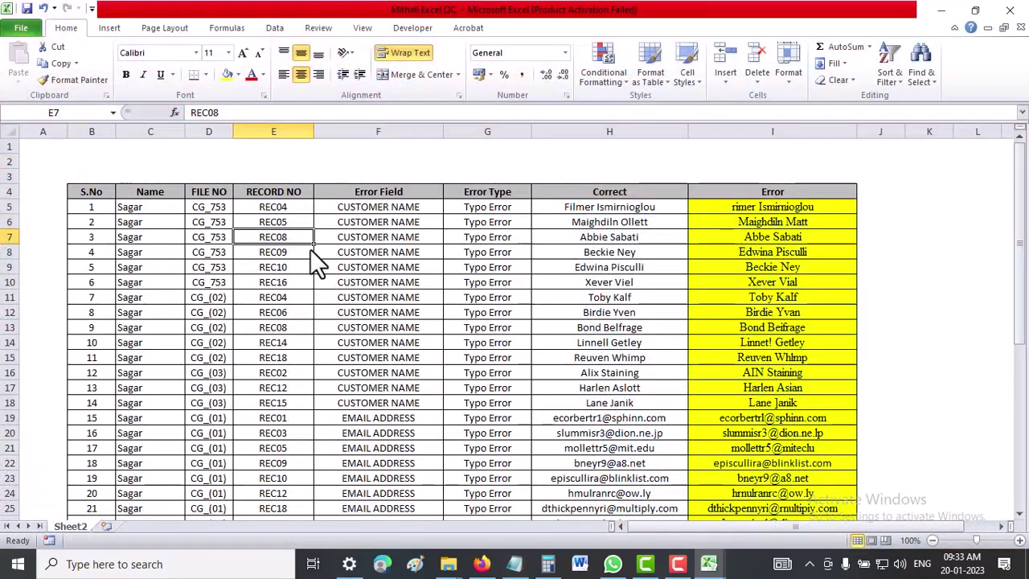
key(ctrl+Down)
scroll(298, 241, up, 4)
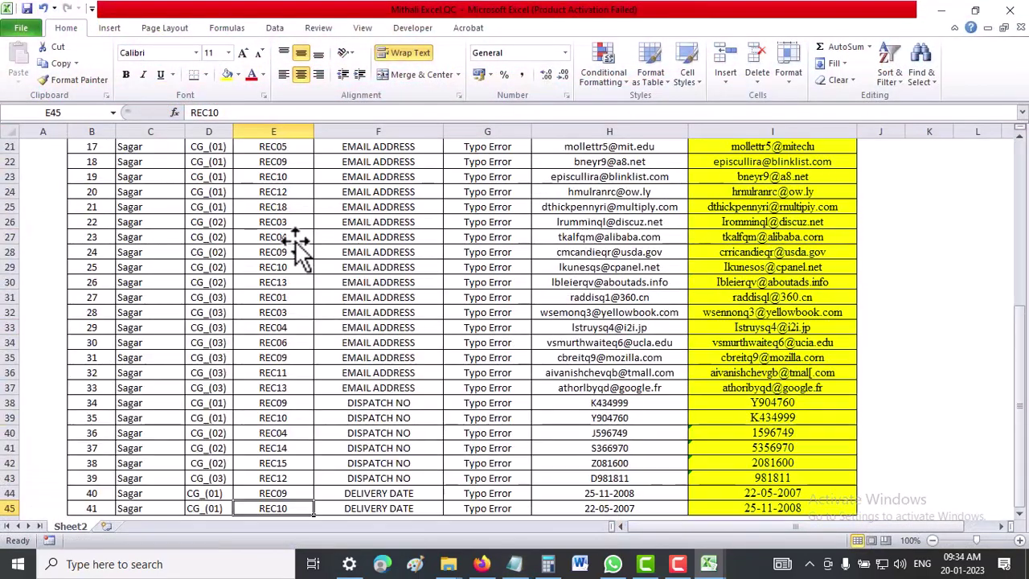
scroll(298, 241, up, 3)
scroll(297, 241, up, 4)
double_click(296, 237)
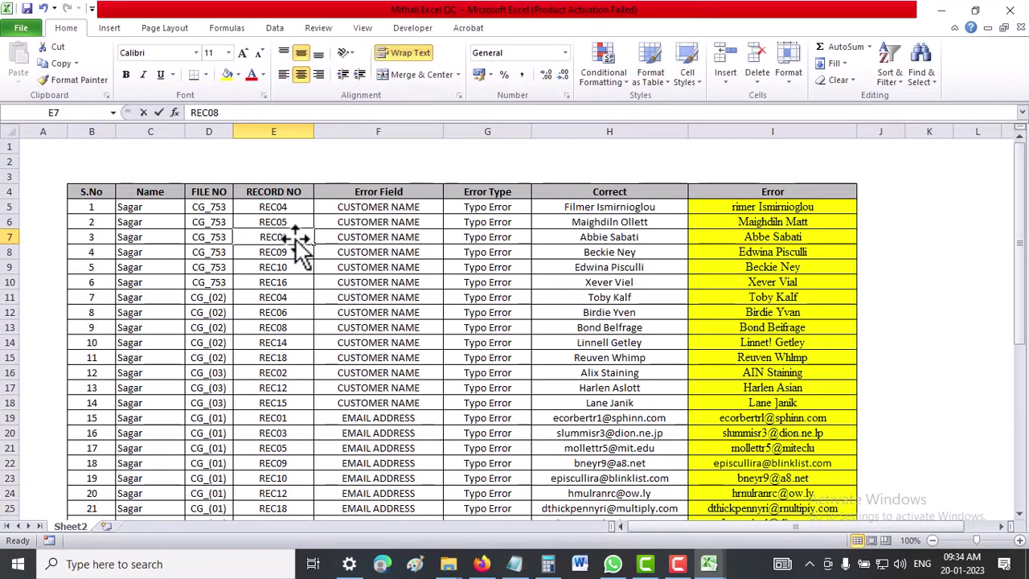
double_click(295, 238)
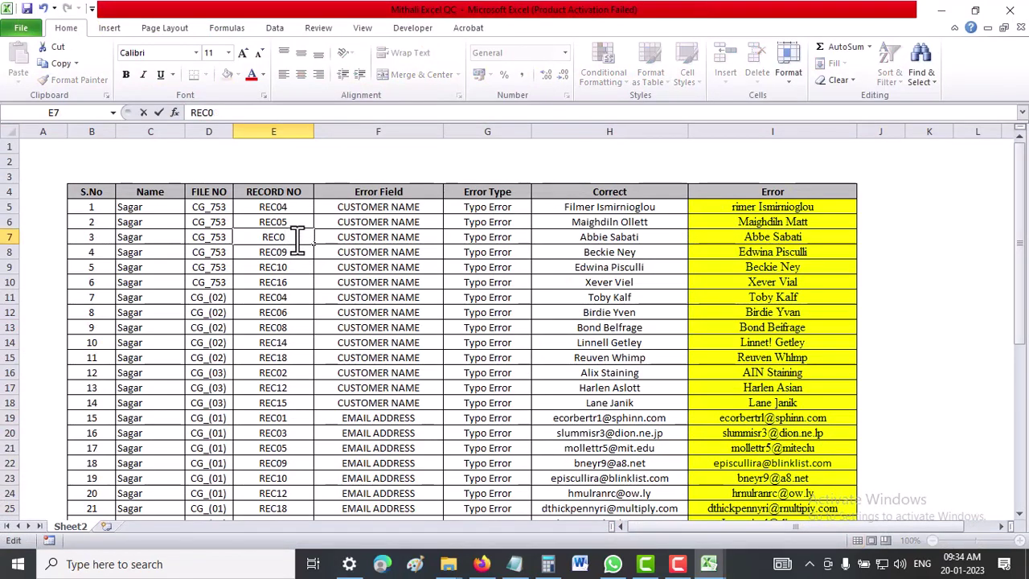
text(7)
key(Return)
Change the following record numbers to REC08, REC12 and REC13
double_click(292, 253)
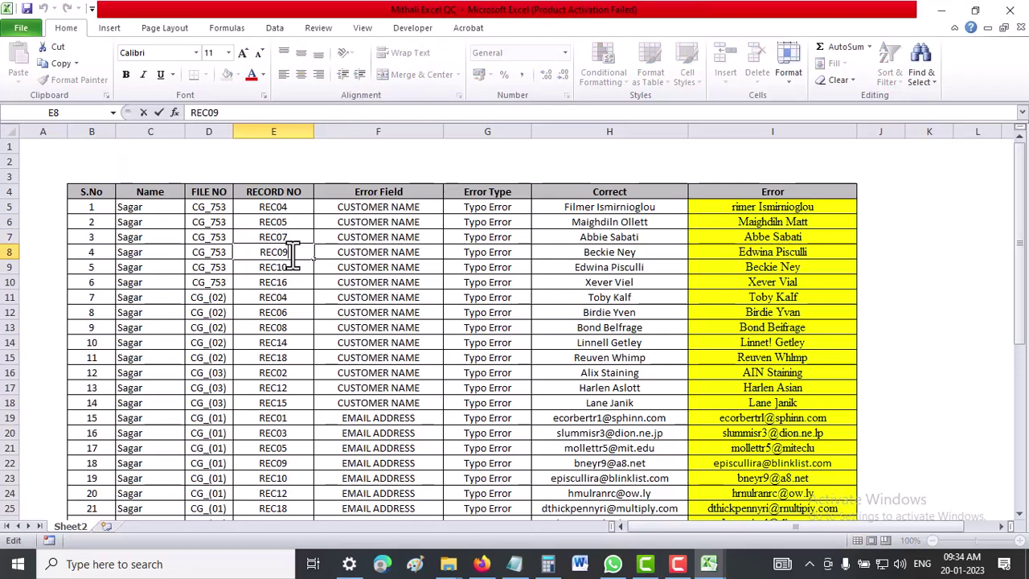
text(8)
key(BackSpace)
key(BackSpace)
text(8)
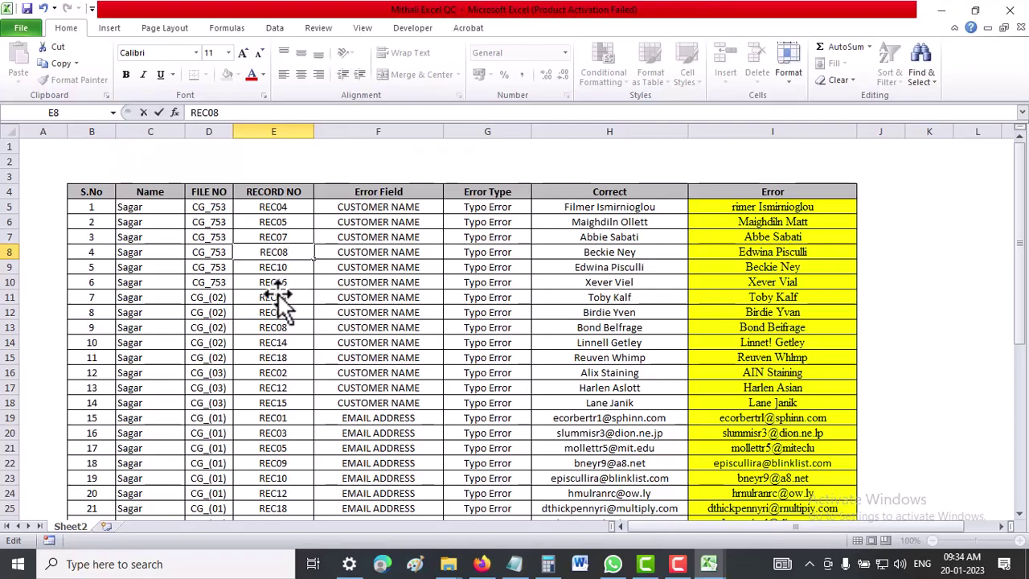
mouse_move(495, 507)
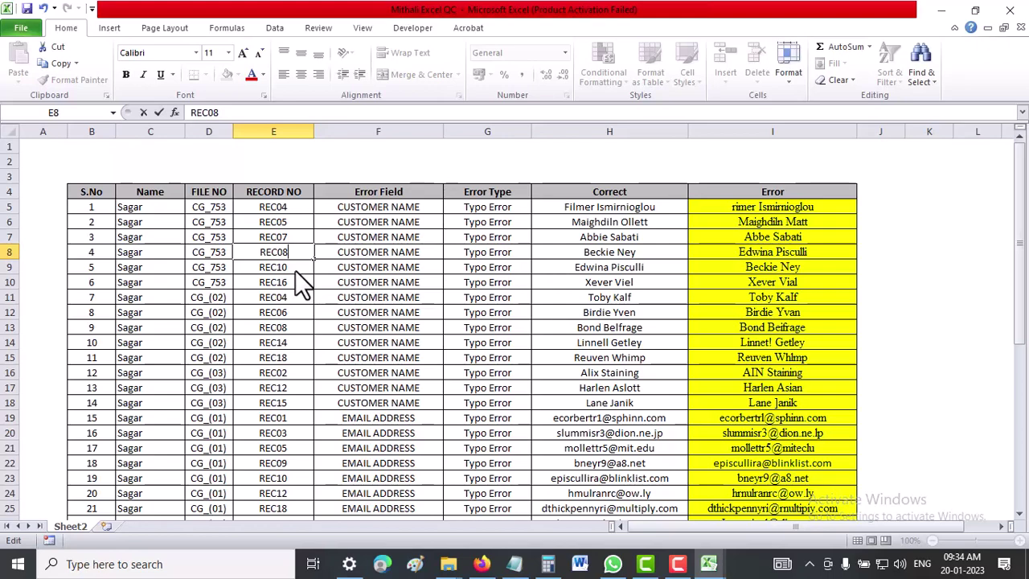
click(295, 271)
double_click(295, 270)
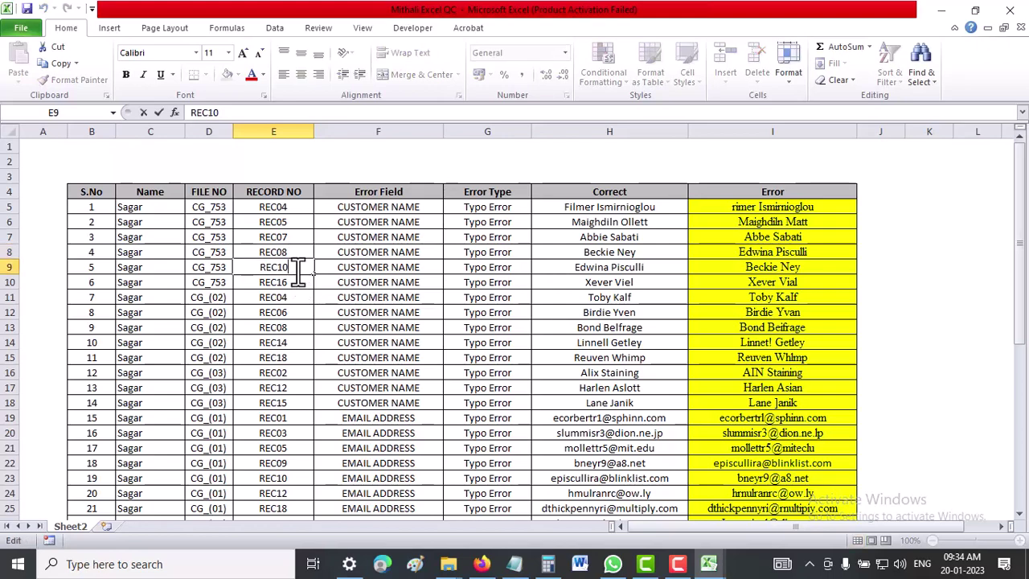
text(2)
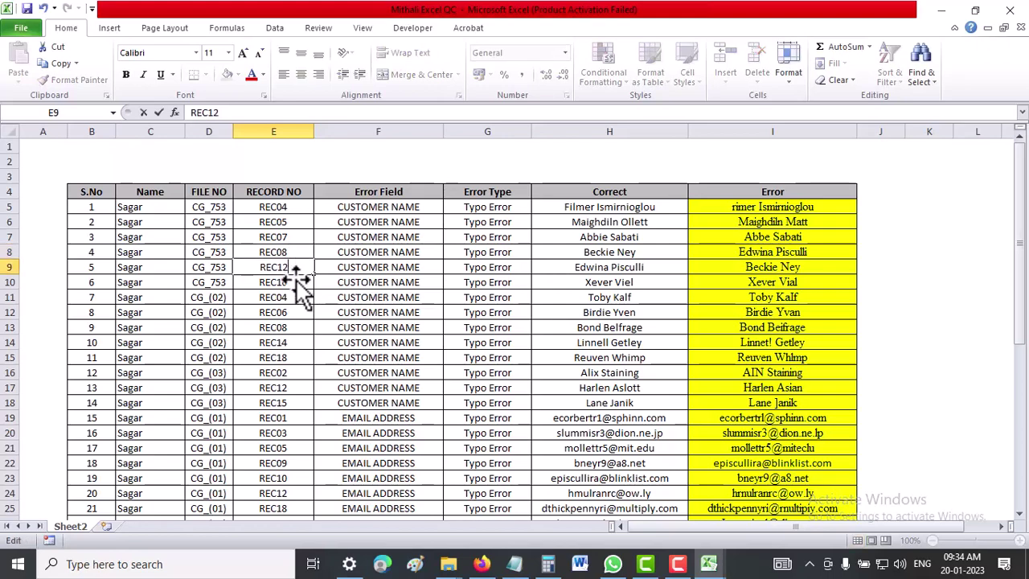
click(298, 283)
text(3)
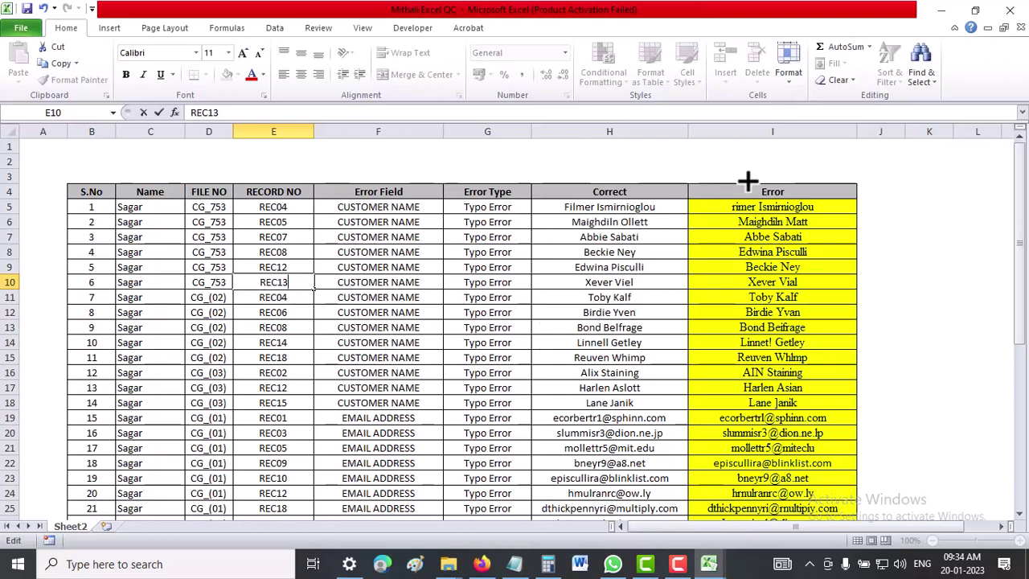
click(664, 297)
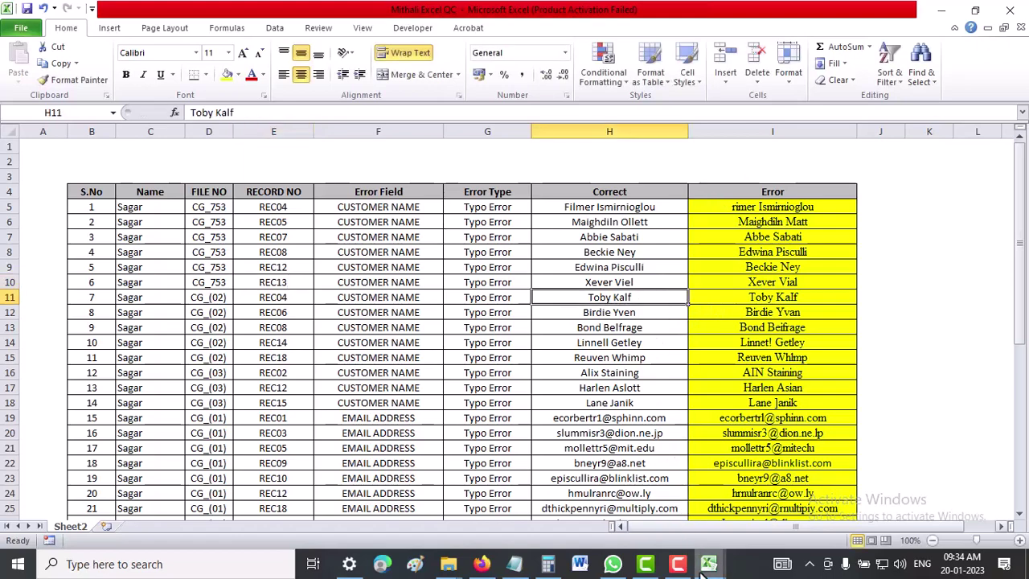
In the TRUE COPY workbook, locate the REC04 and REC05 rows
mouse_move(709, 563)
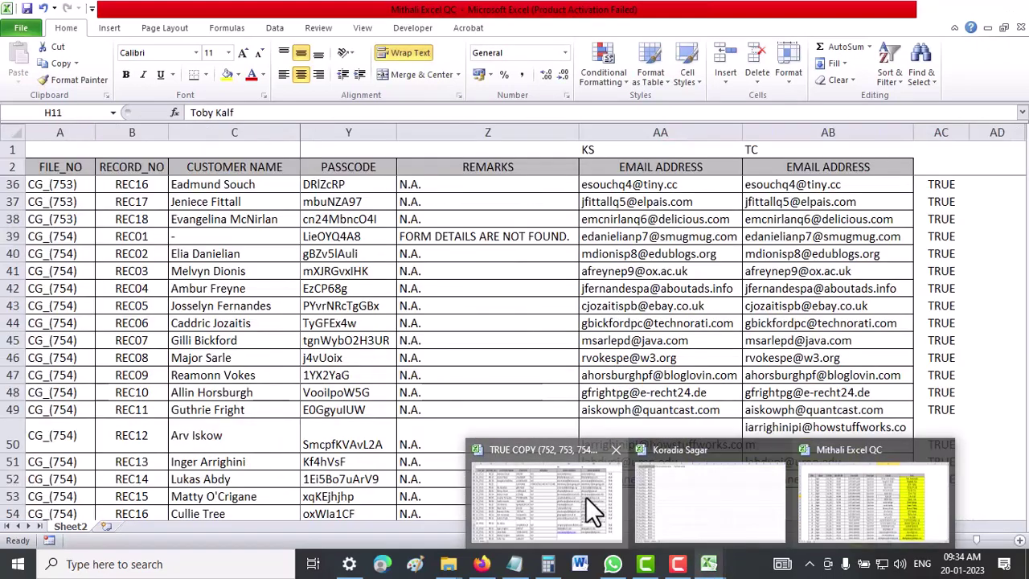
click(591, 506)
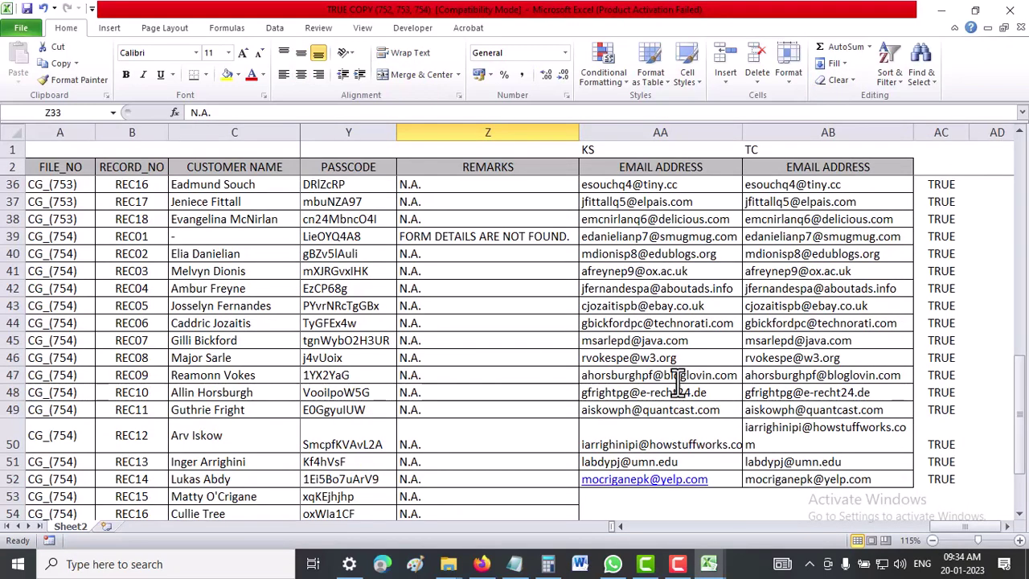
scroll(820, 482, down, 2)
scroll(823, 356, up, 2)
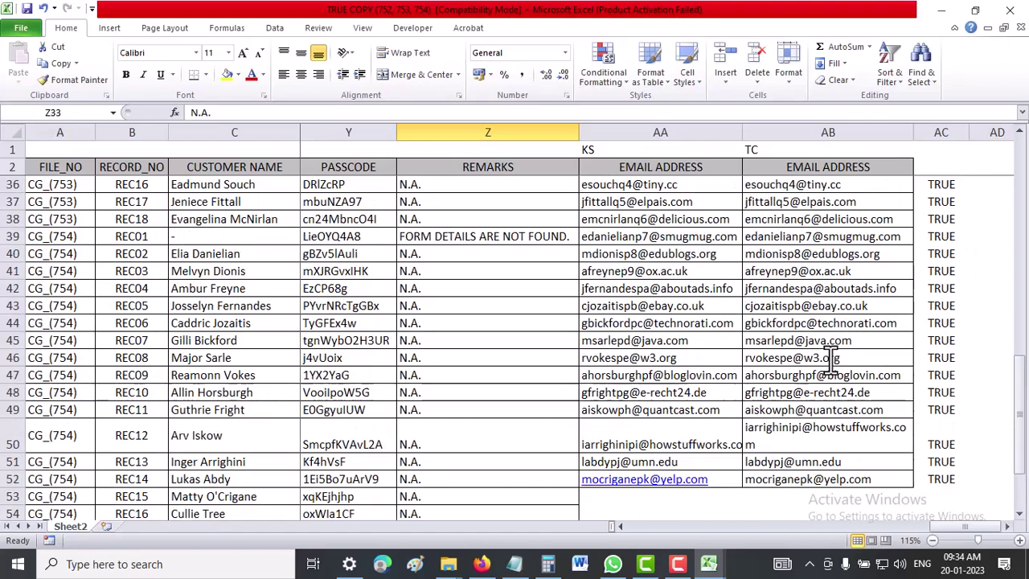
scroll(828, 358, up, 5)
scroll(828, 358, up, 2)
scroll(830, 353, down, 1)
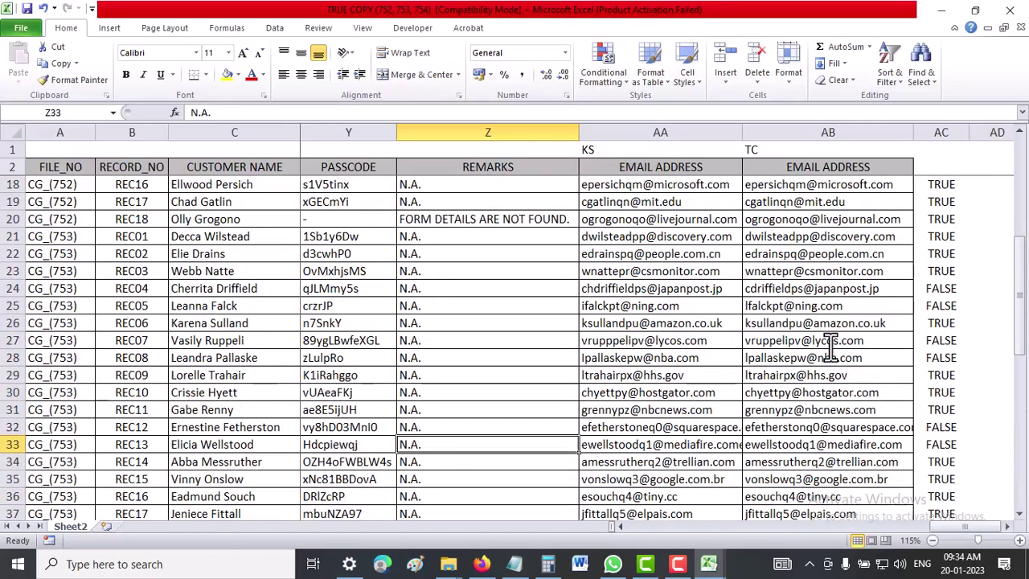
scroll(830, 346, up, 2)
scroll(831, 342, up, 2)
scroll(837, 321, down, 3)
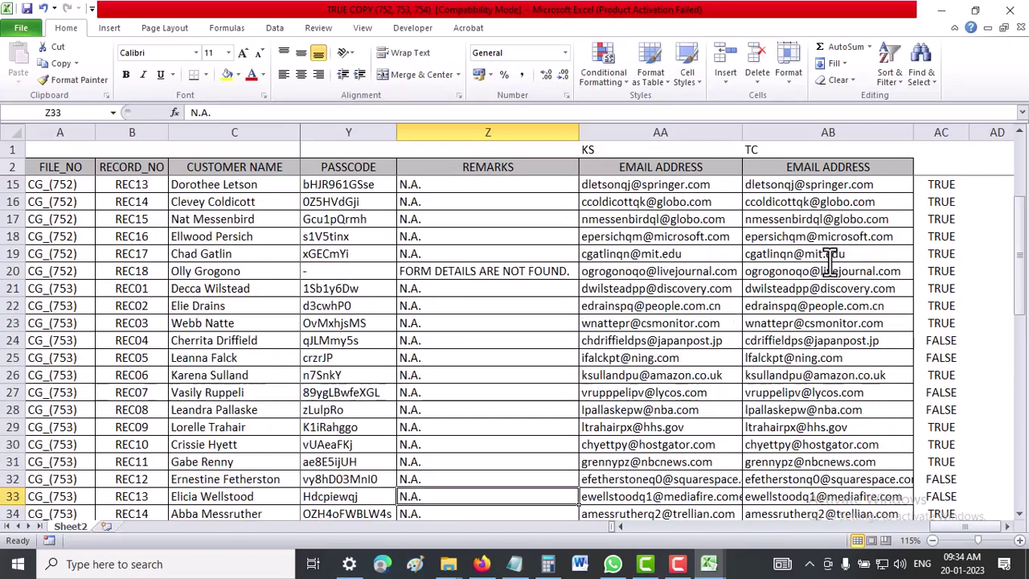
scroll(842, 290, down, 1)
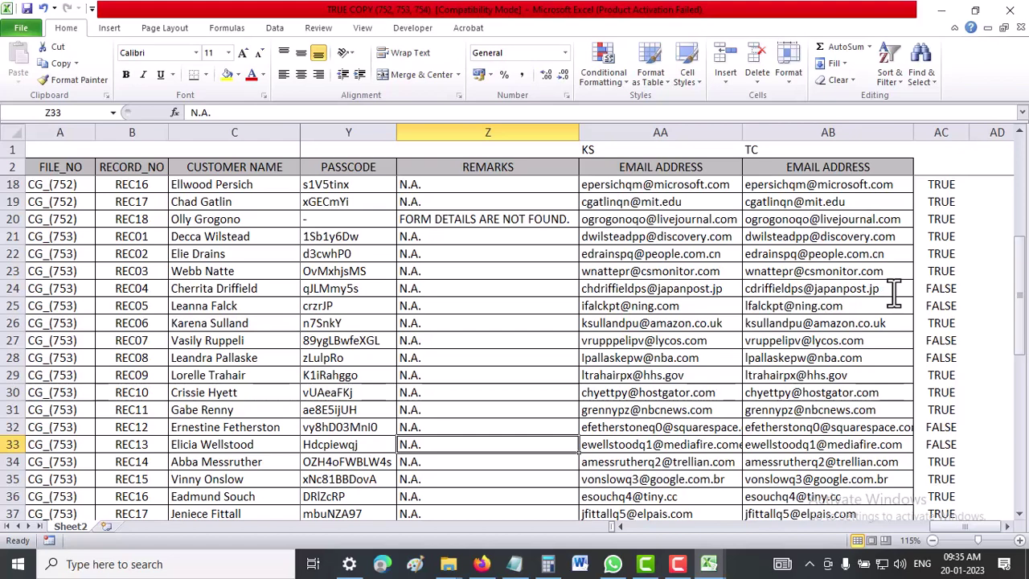
Copy the TC emails in AB24:AB25 and return to Mithali Excel QC
drag(895, 291, 893, 309)
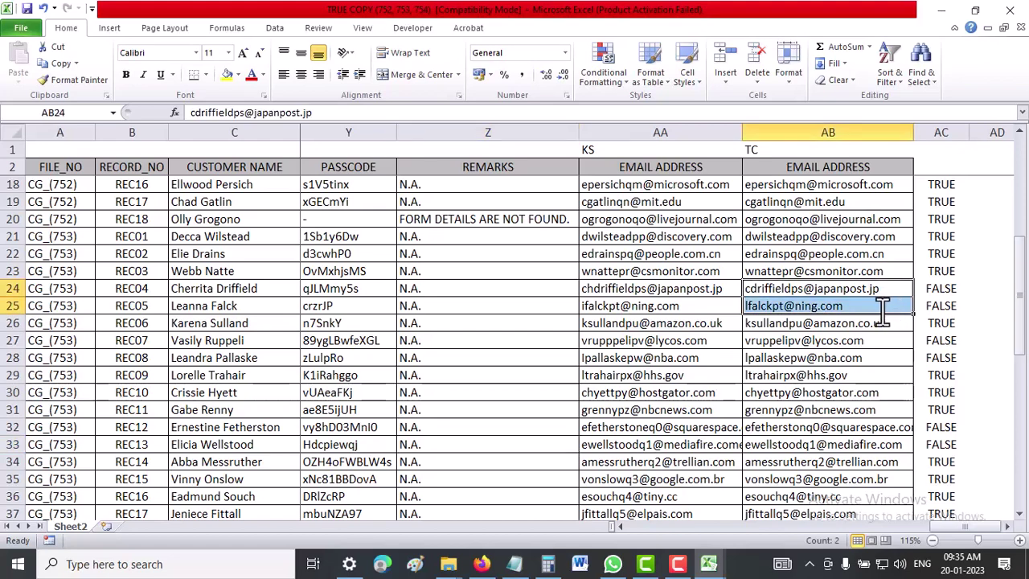
right_click(883, 318)
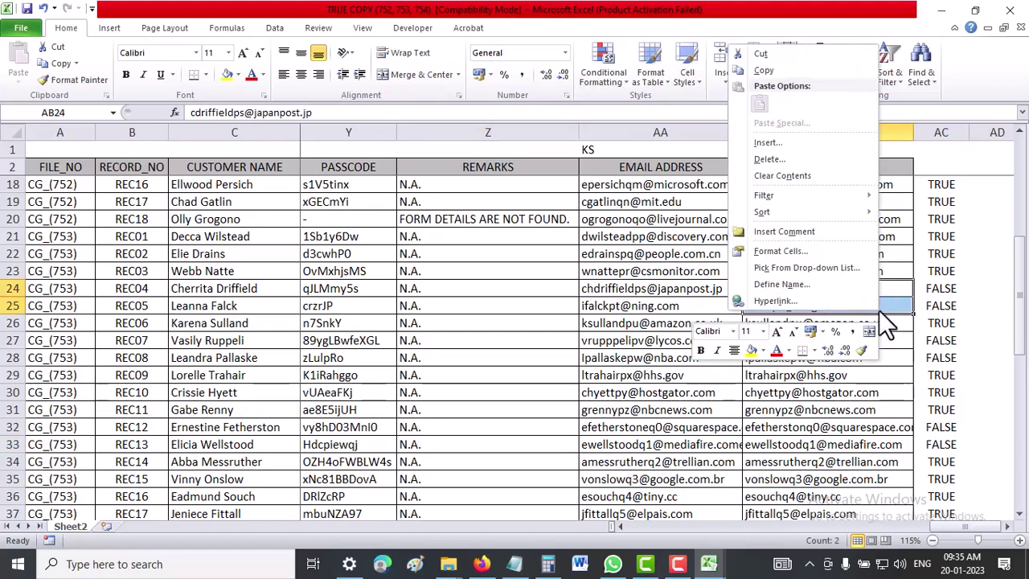
click(781, 66)
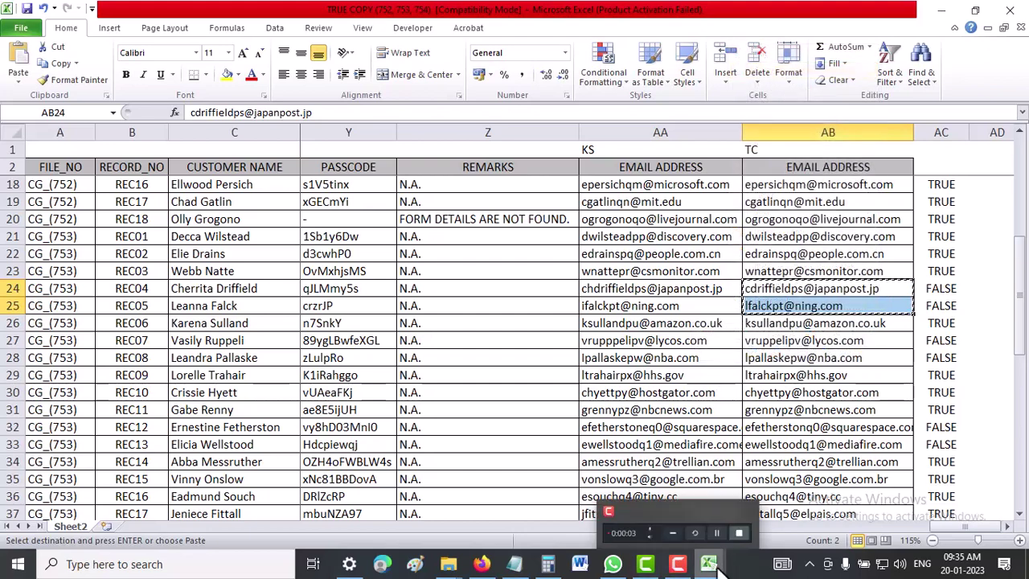
mouse_move(711, 566)
click(854, 499)
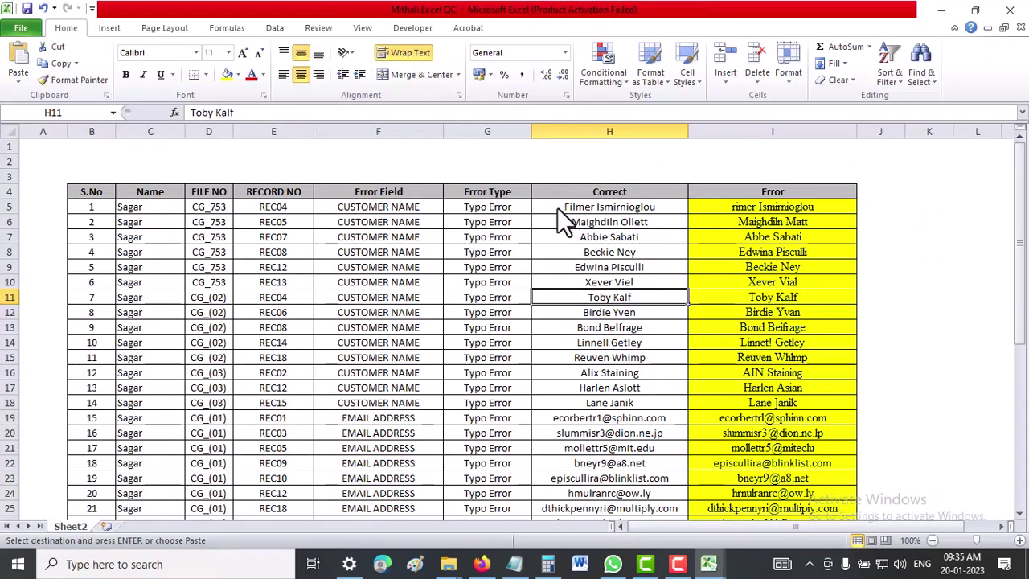
Clear the Correct cells H5:H10
drag(556, 207, 572, 237)
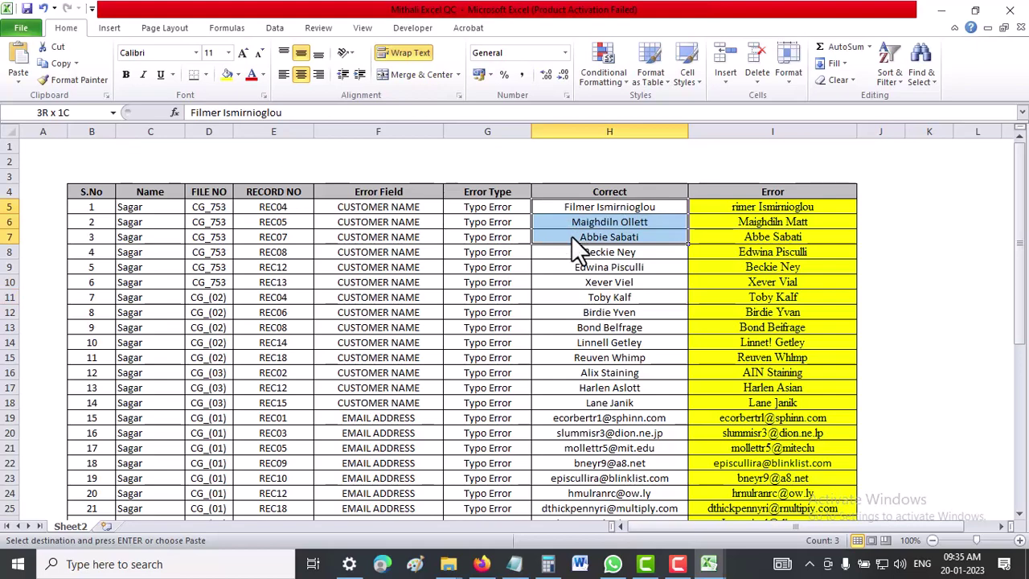
drag(572, 236, 578, 282)
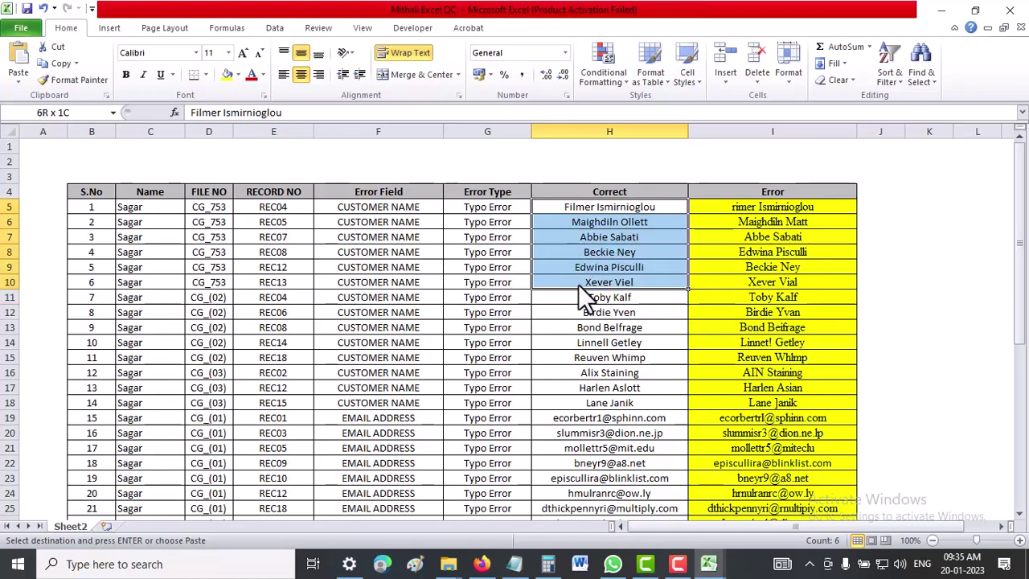
drag(578, 284, 578, 283)
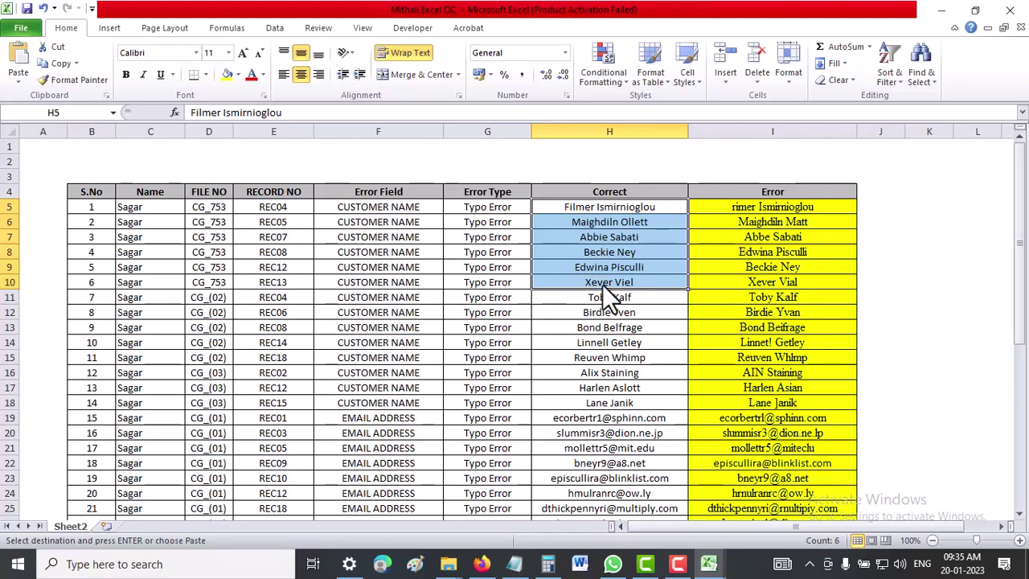
key(Delete)
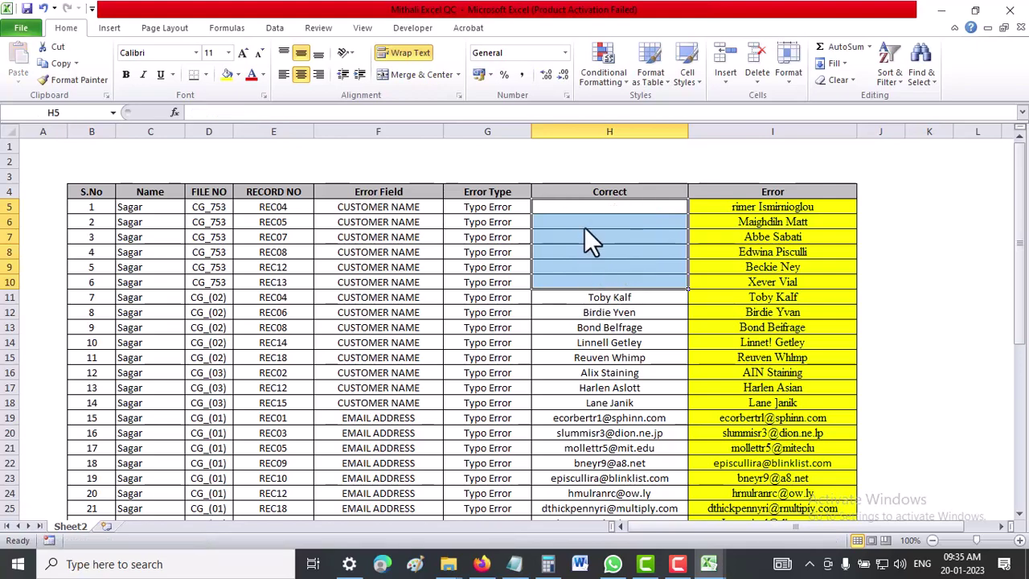
Check the paste options on the emptied cells, ending at cell H5
right_click(552, 207)
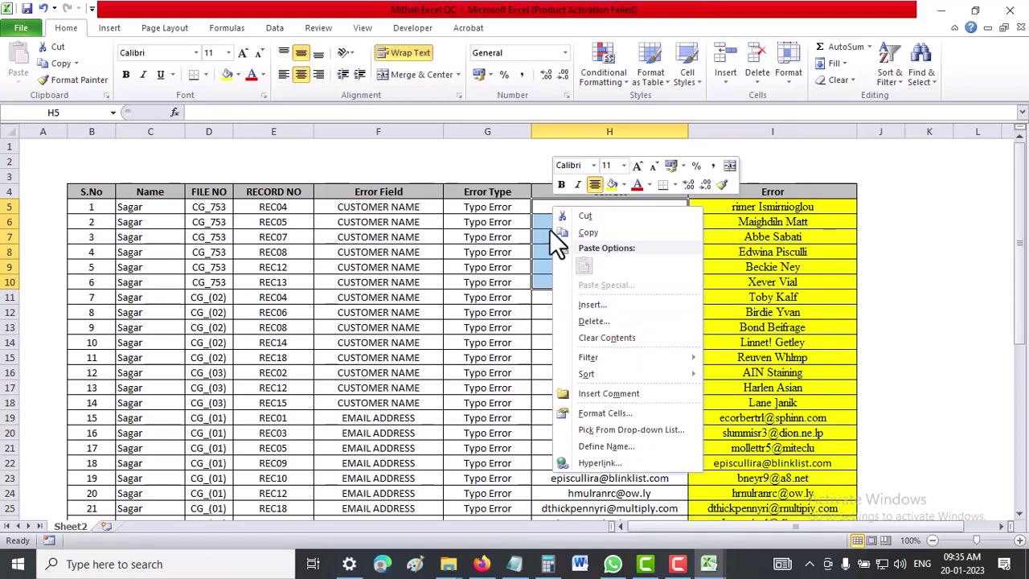
right_click(539, 204)
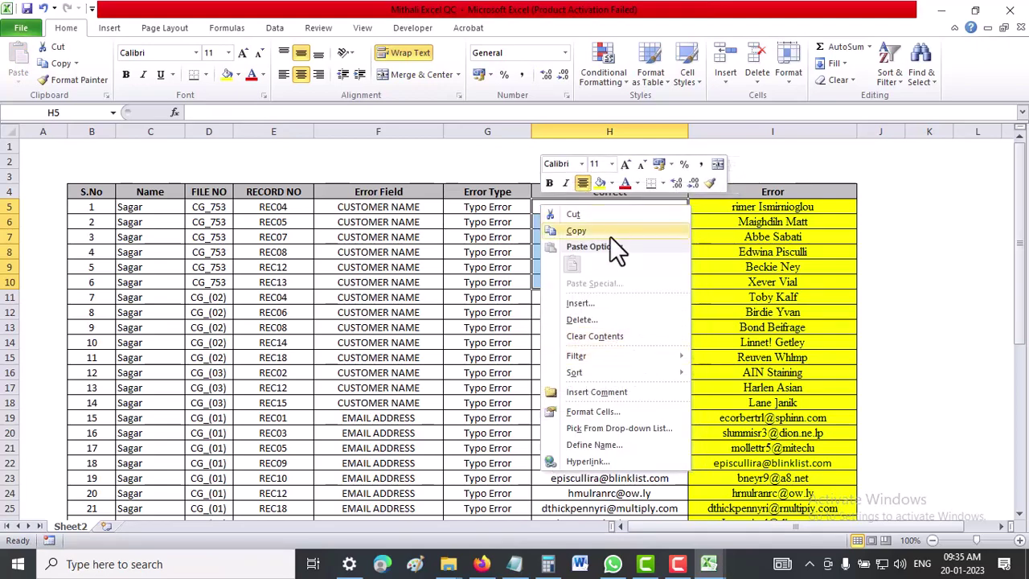
key(Escape)
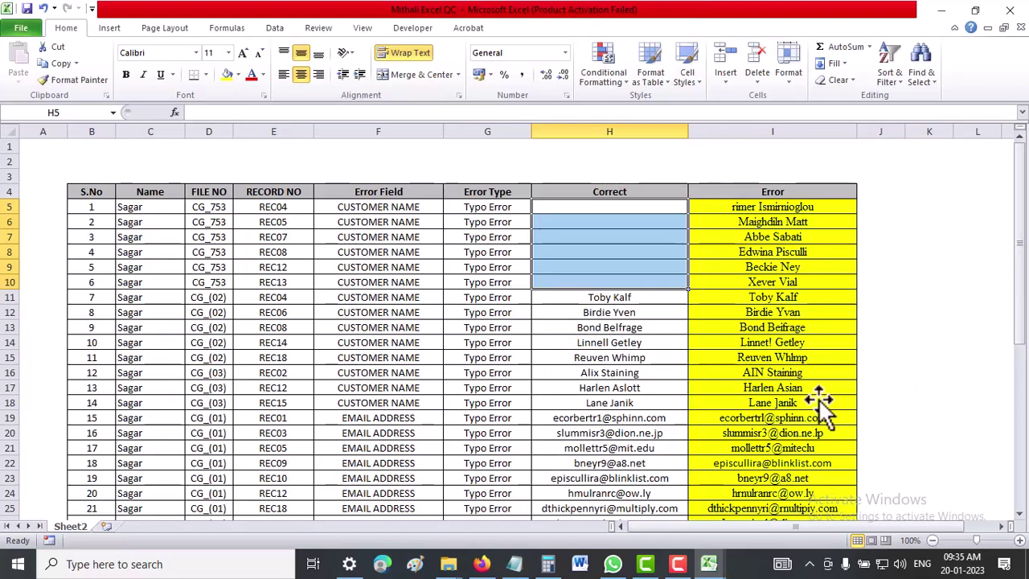
click(739, 372)
click(631, 209)
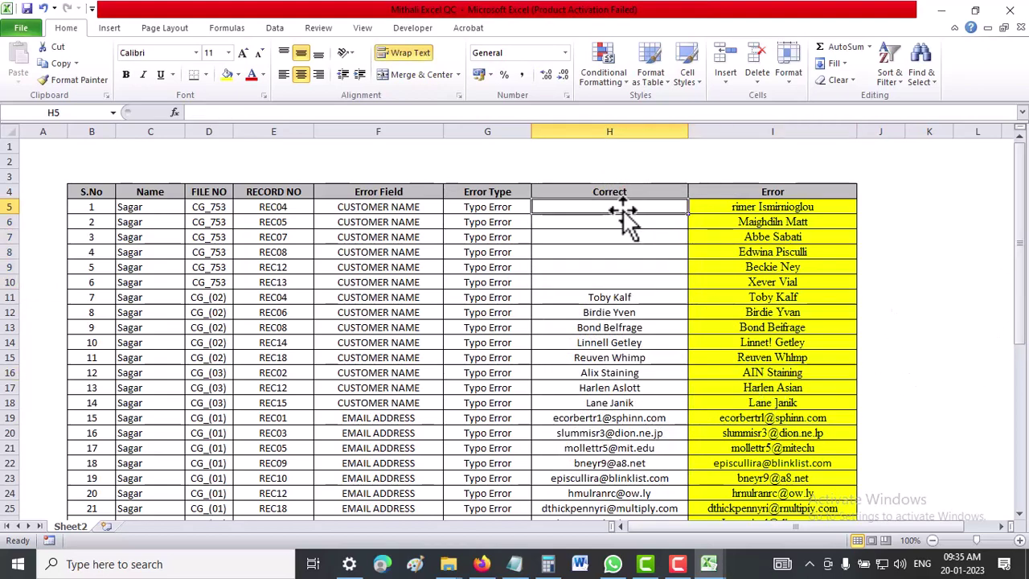
right_click(623, 211)
Copy the REC04 and REC05 emails from AB24:AB25 in TRUE COPY
mouse_move(707, 563)
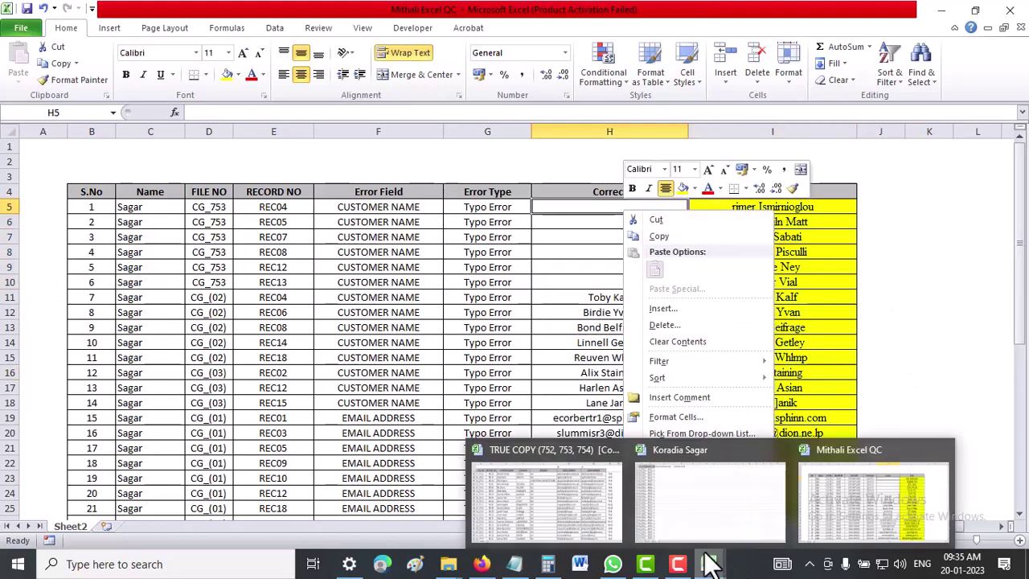
click(576, 475)
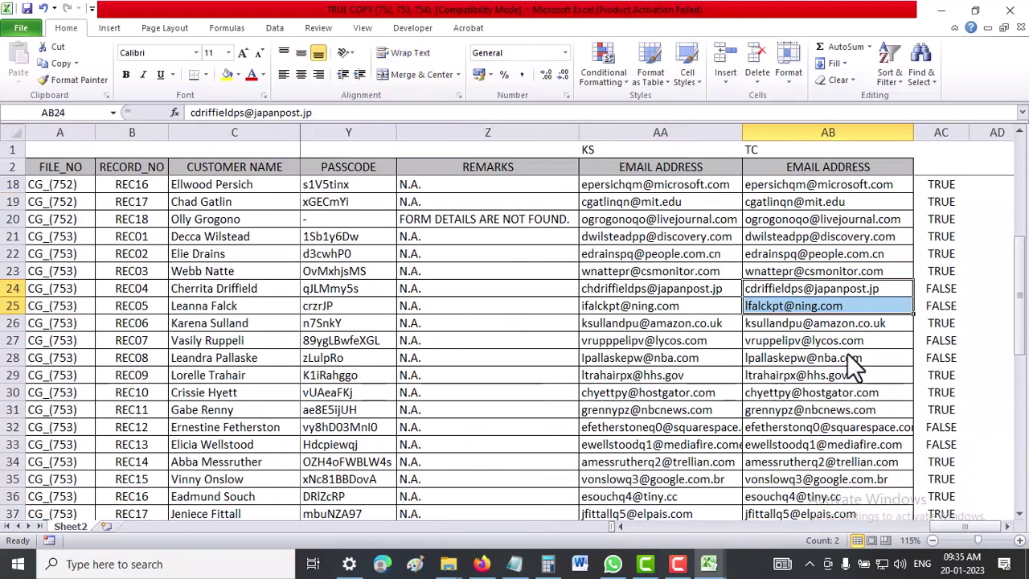
click(859, 291)
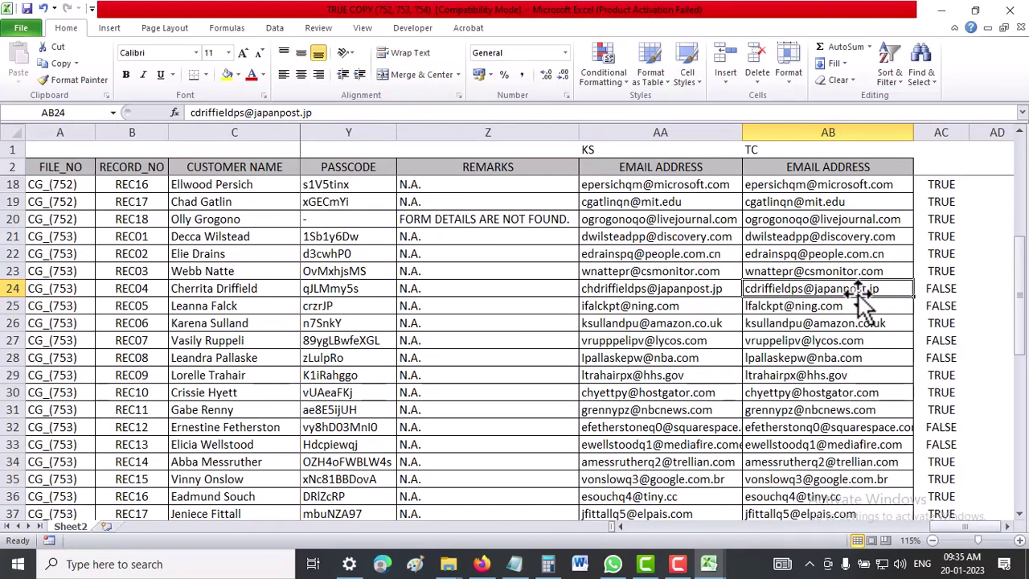
ctrl+click(858, 309)
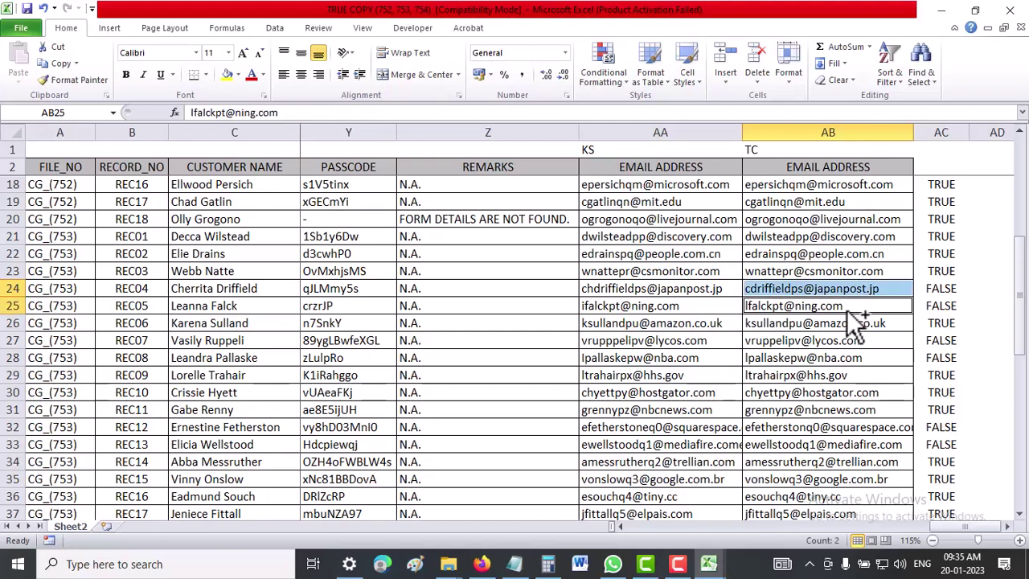
right_click(848, 311)
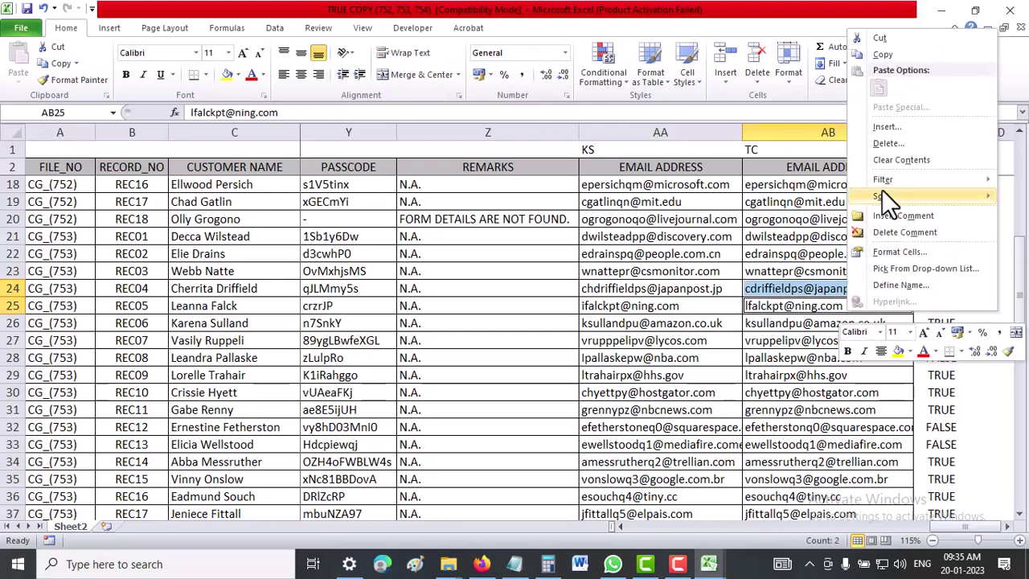
click(883, 54)
Paste the two emails into H5:H6 of Mithali Excel QC, then select H7
mouse_move(711, 565)
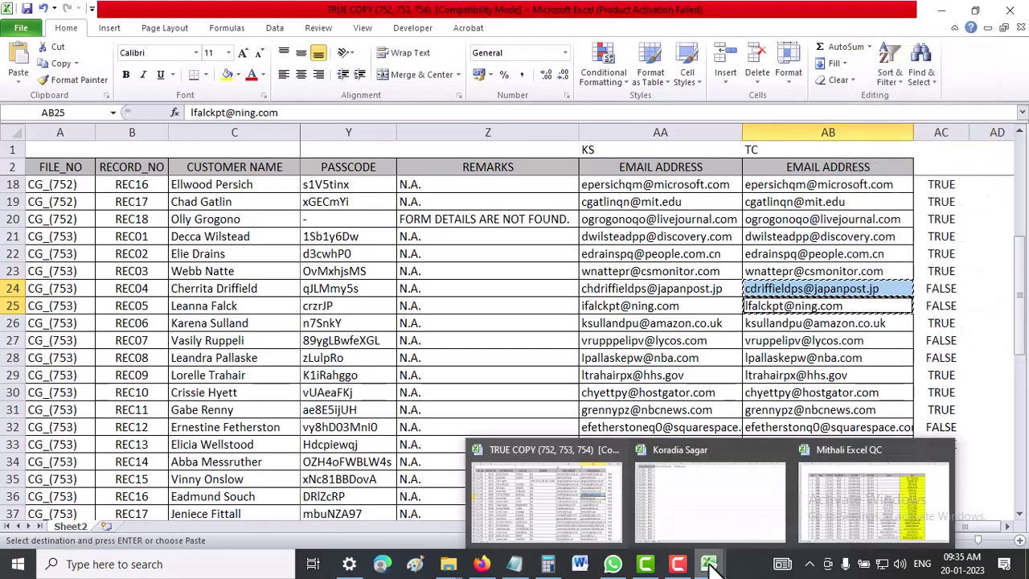
click(871, 486)
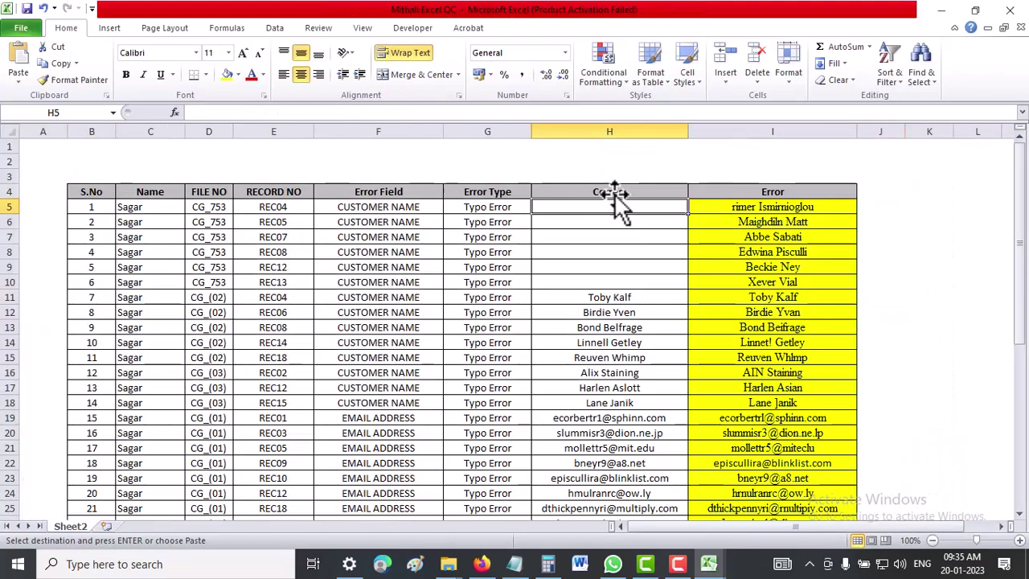
right_click(600, 207)
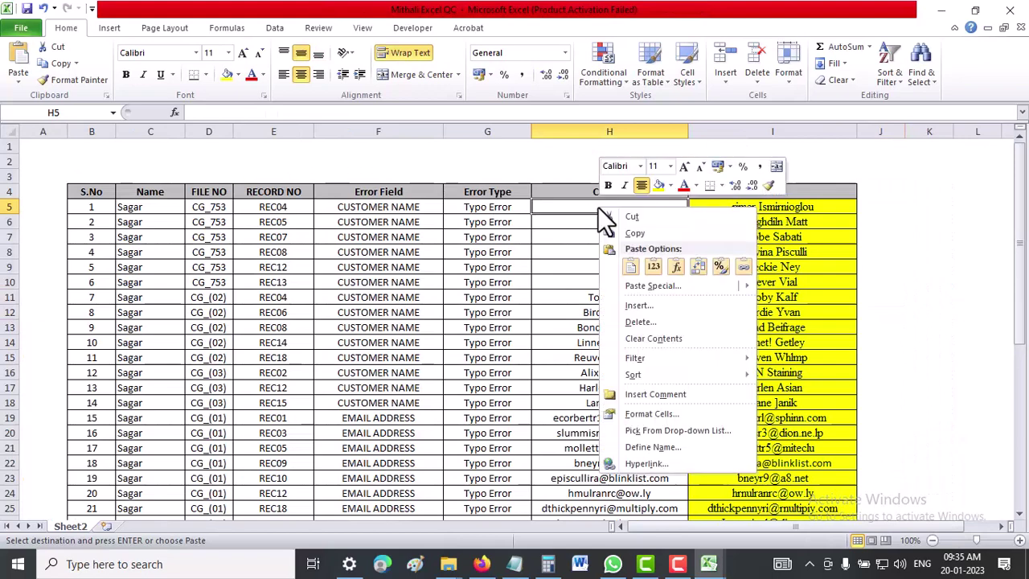
click(633, 266)
click(626, 254)
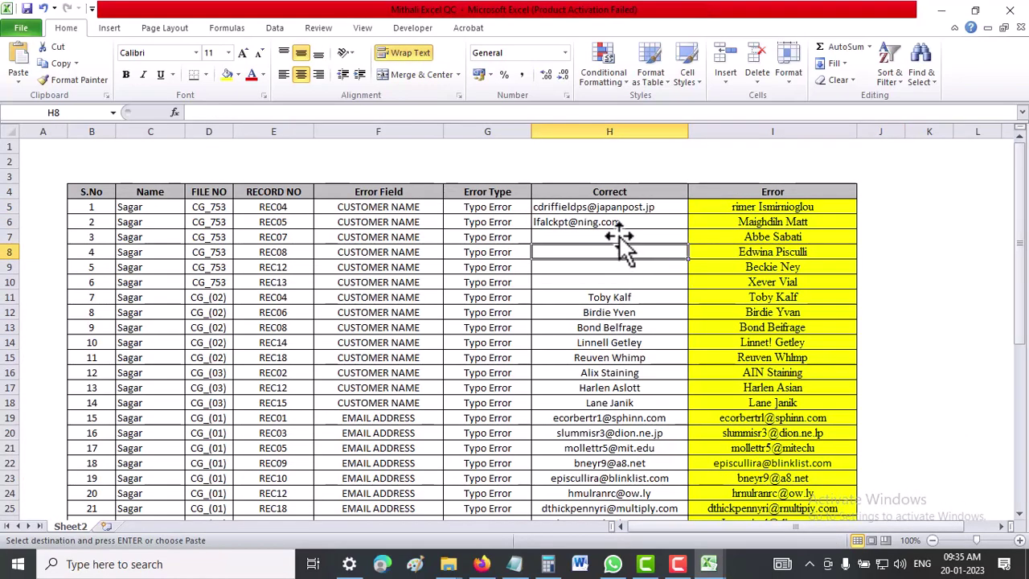
click(619, 240)
Copy the REC07 and REC08 emails from AB27:AB28 in TRUE COPY
mouse_move(709, 566)
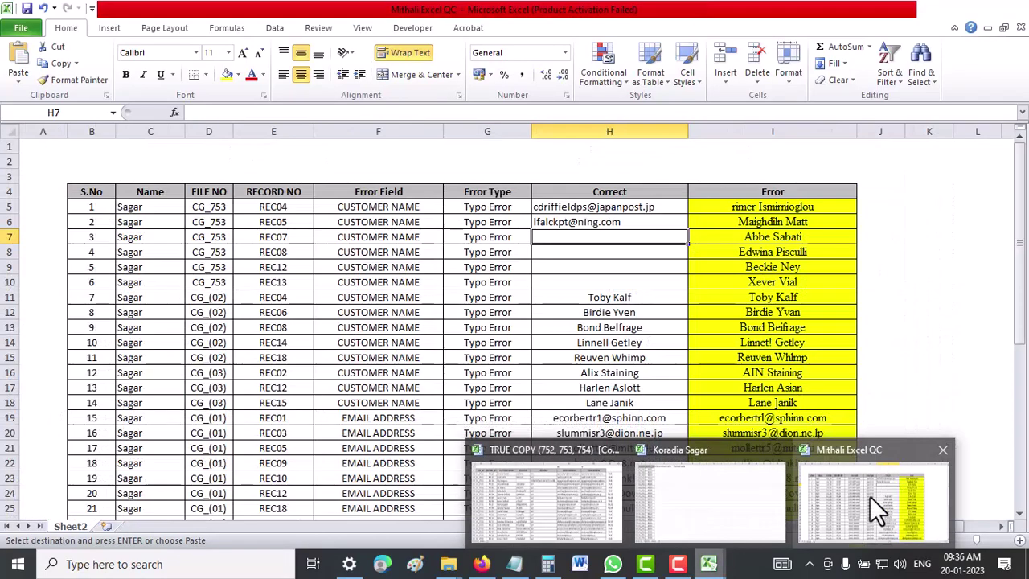
mouse_move(626, 502)
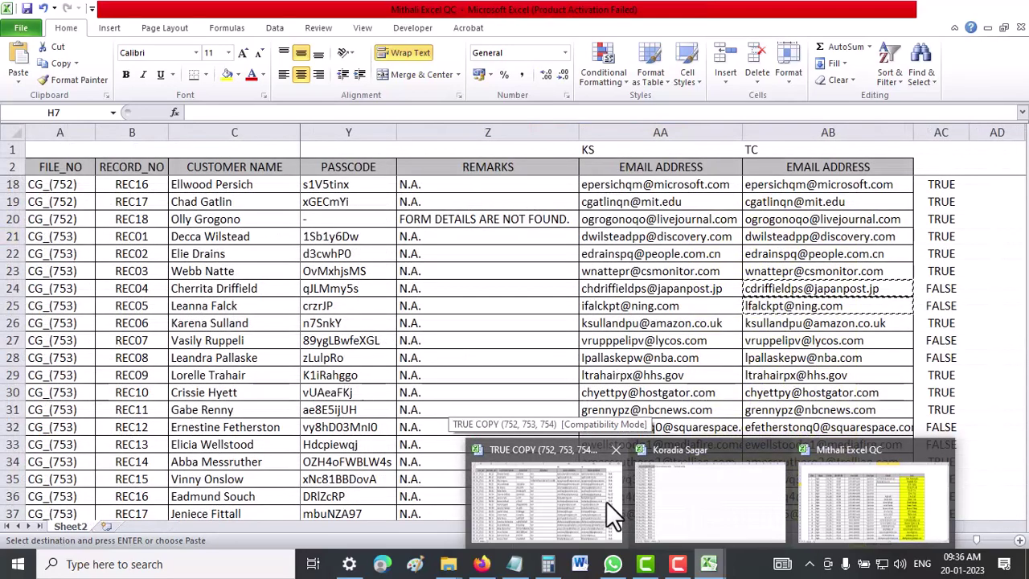
click(606, 502)
scroll(860, 263, down, 1)
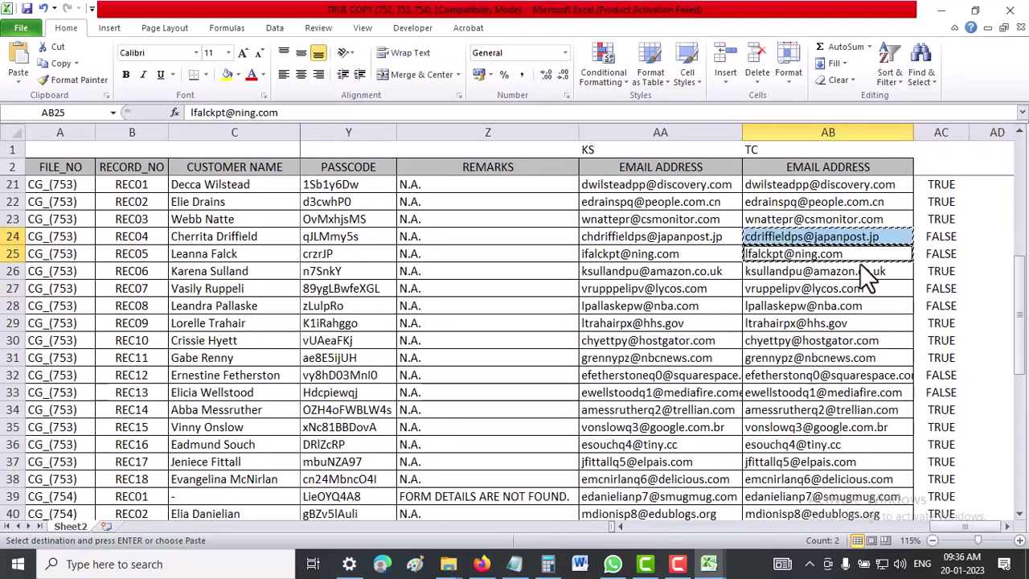
click(866, 292)
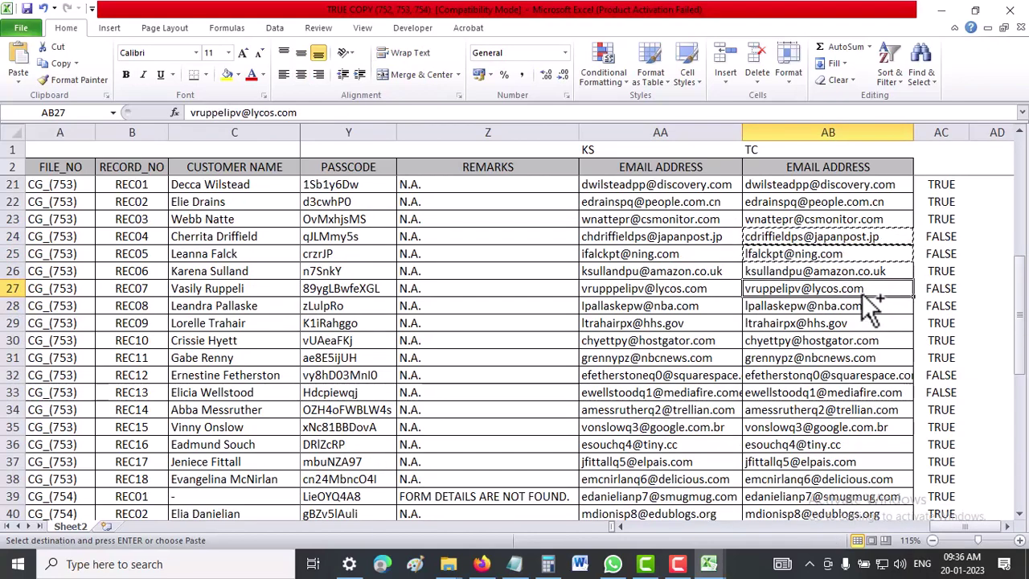
ctrl+click(864, 308)
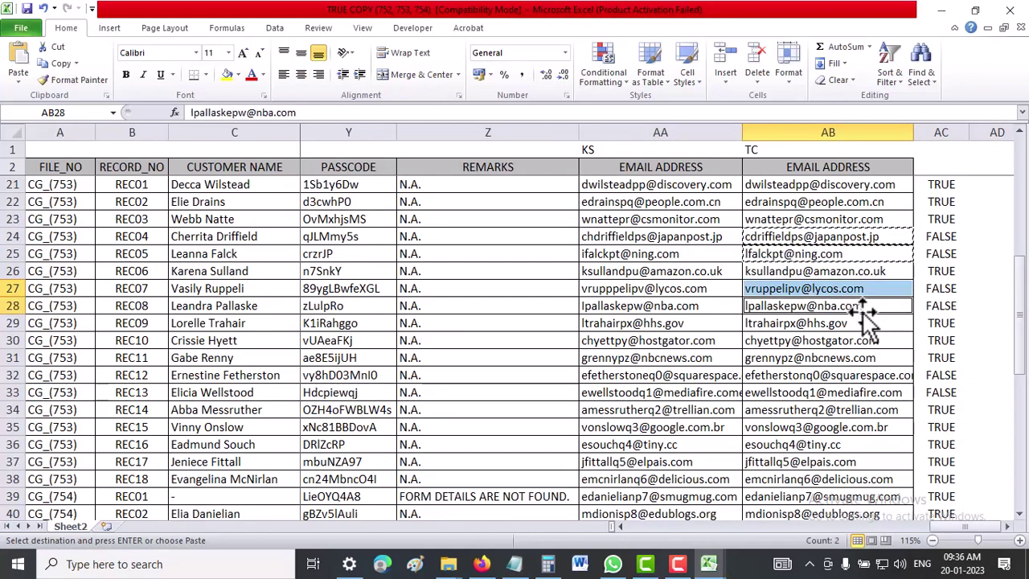
right_click(857, 310)
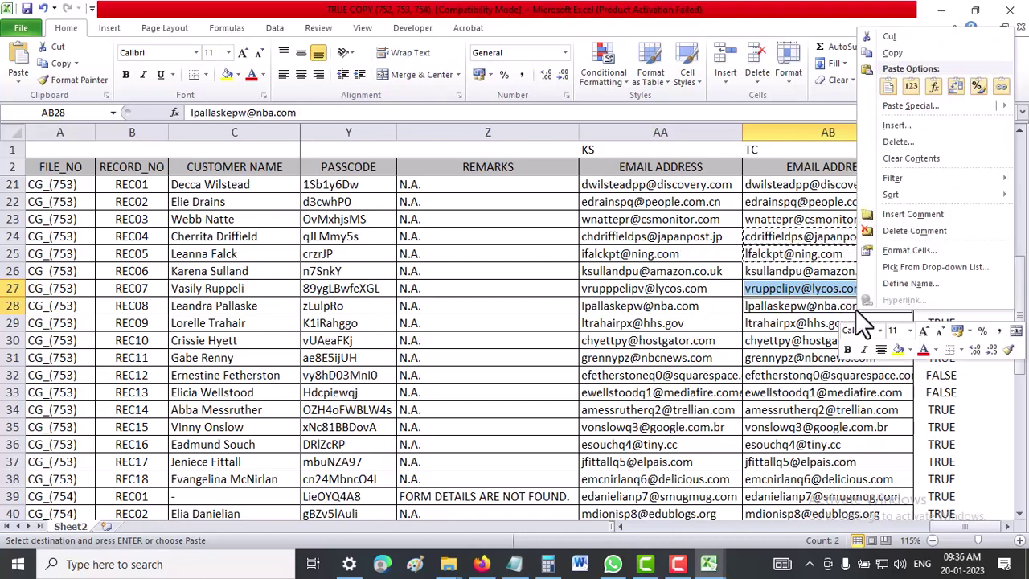
click(890, 52)
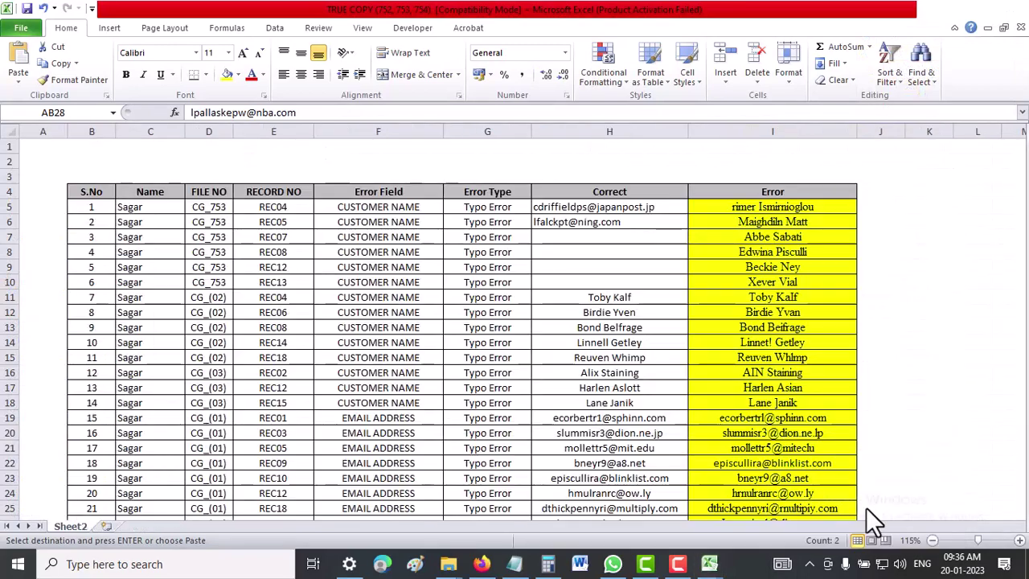
Paste the two emails into H7:H8 of Mithali Excel QC, then select H9
click(867, 507)
right_click(639, 238)
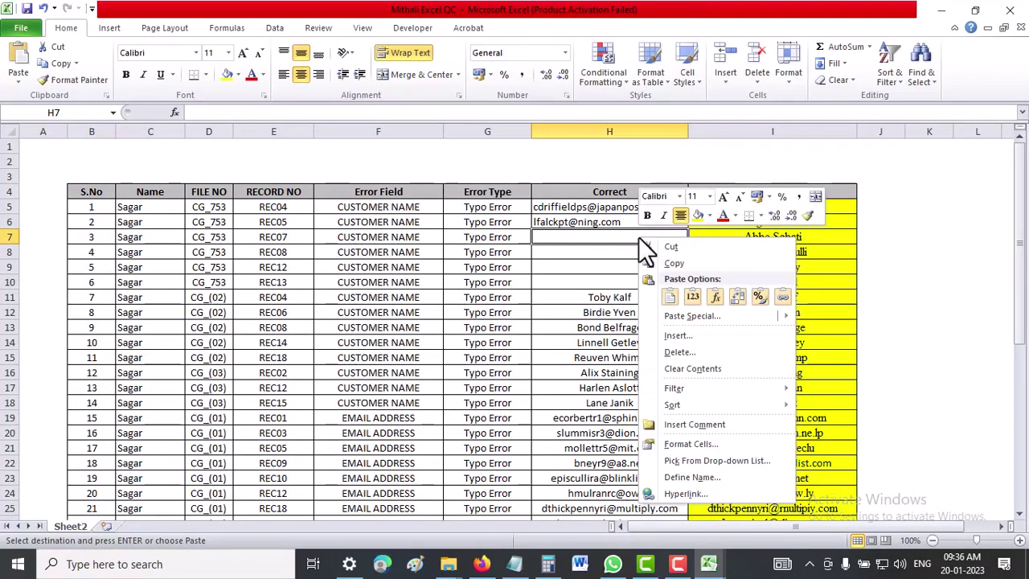
click(667, 298)
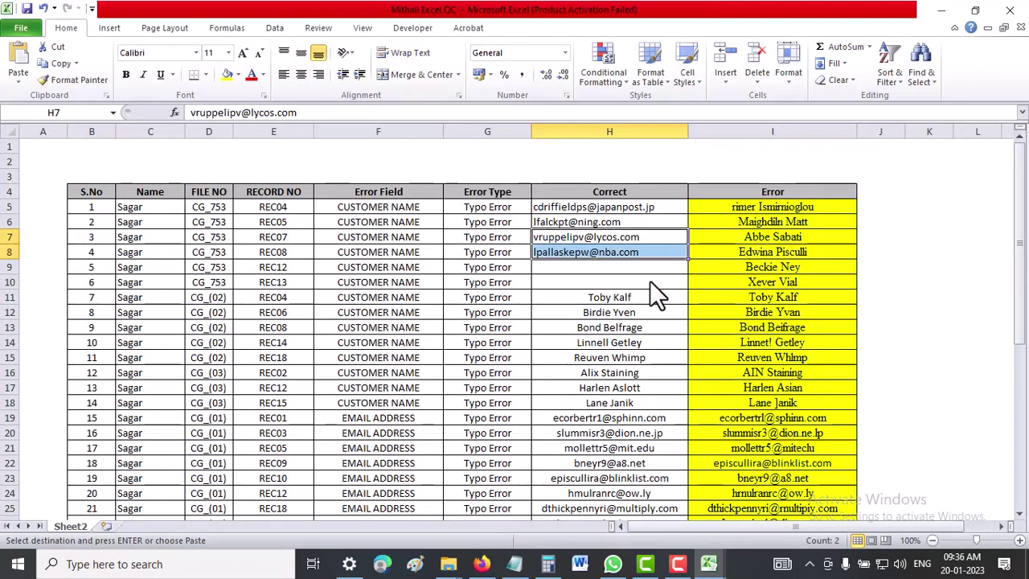
click(645, 271)
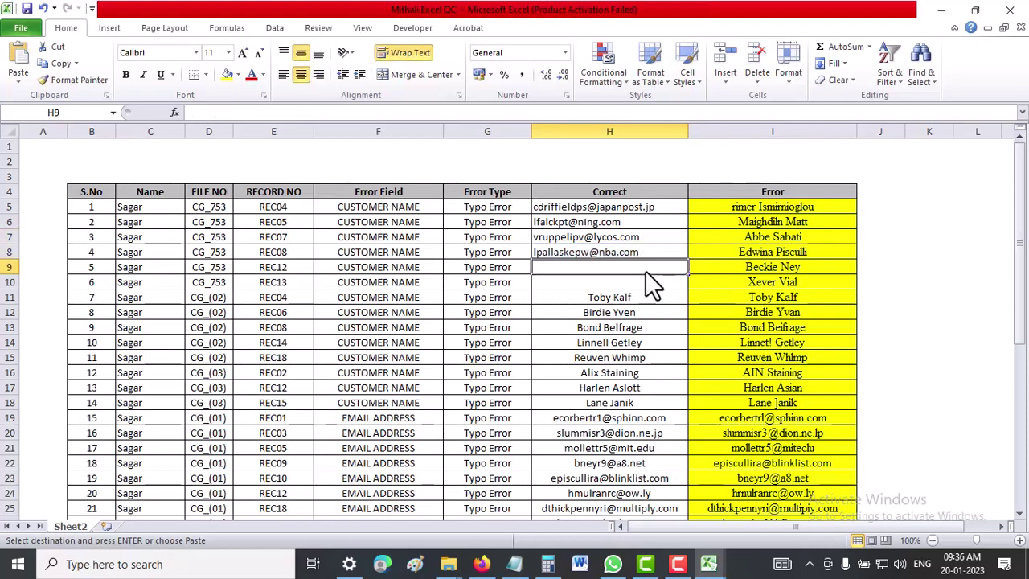
mouse_move(708, 564)
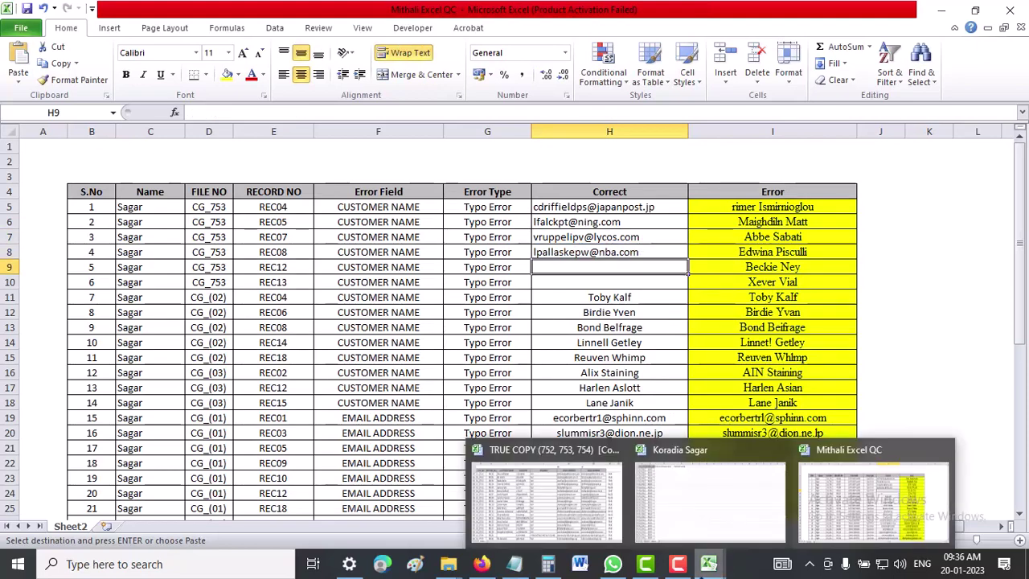
Copy the REC12 and REC13 TC emails from AB32:AB33 in TRUE COPY
click(574, 505)
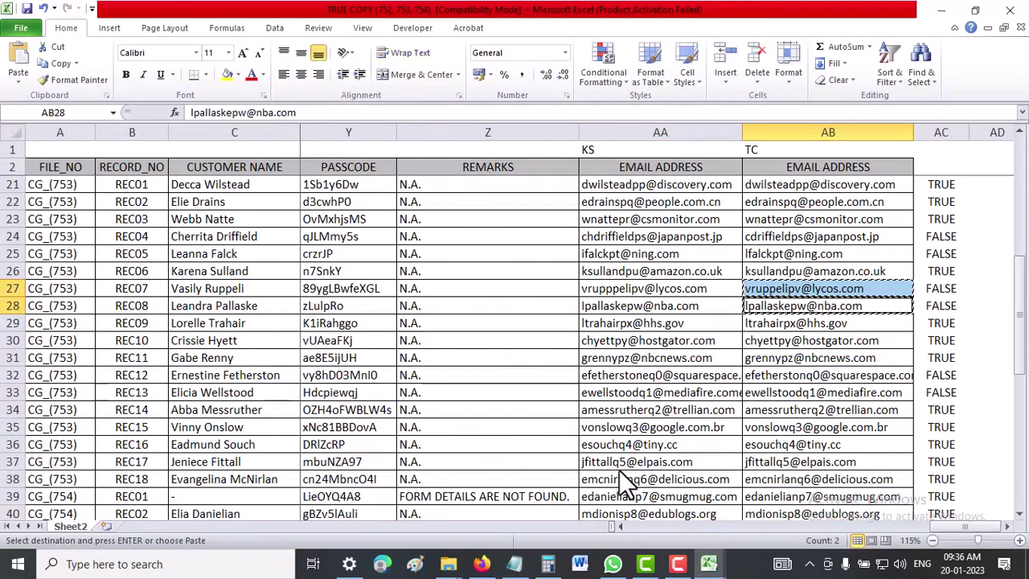
click(836, 379)
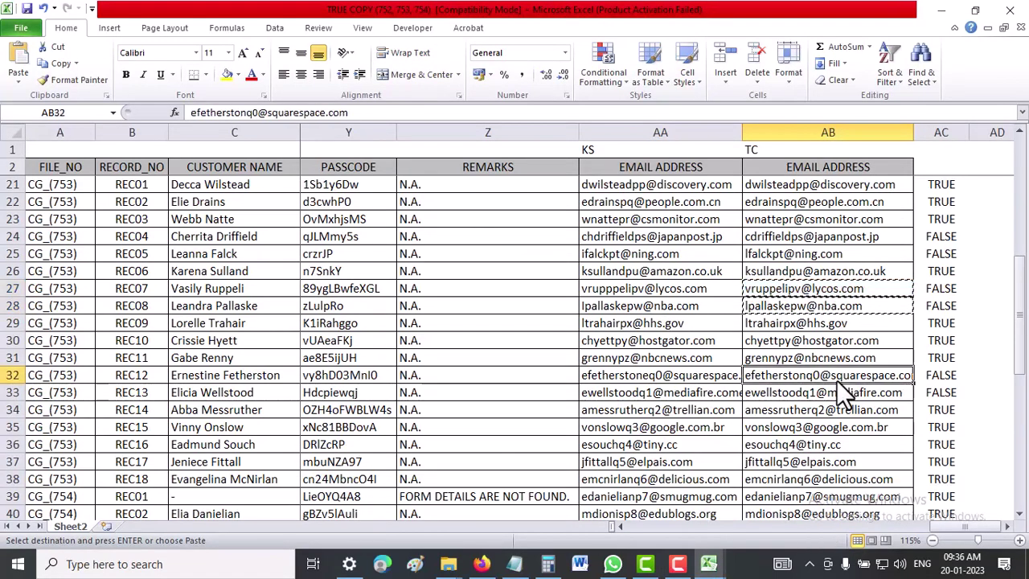
ctrl+click(841, 390)
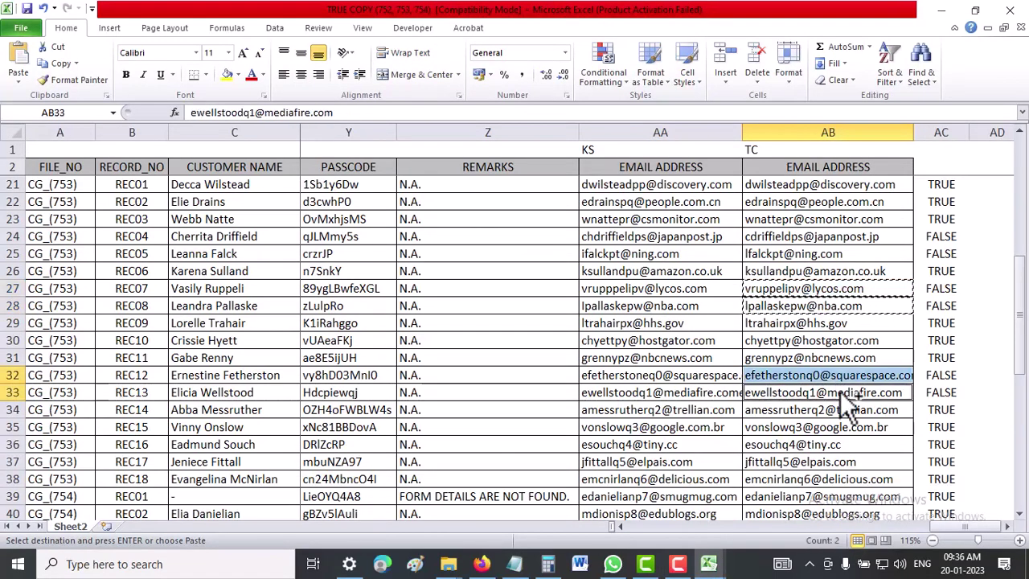
right_click(840, 391)
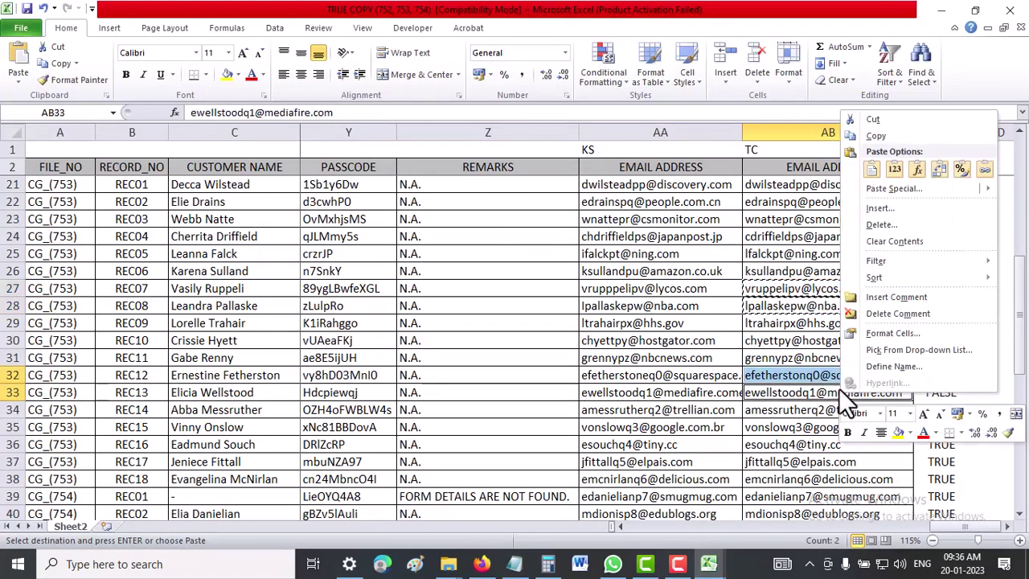
click(917, 133)
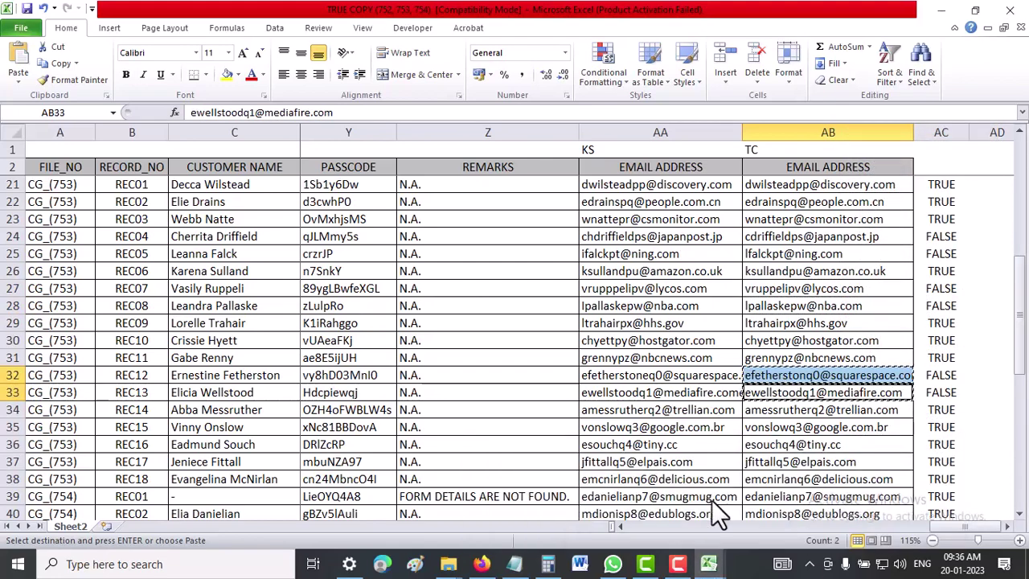
Paste the two emails into H9:H10 of Mithali Excel QC
mouse_move(708, 564)
click(873, 464)
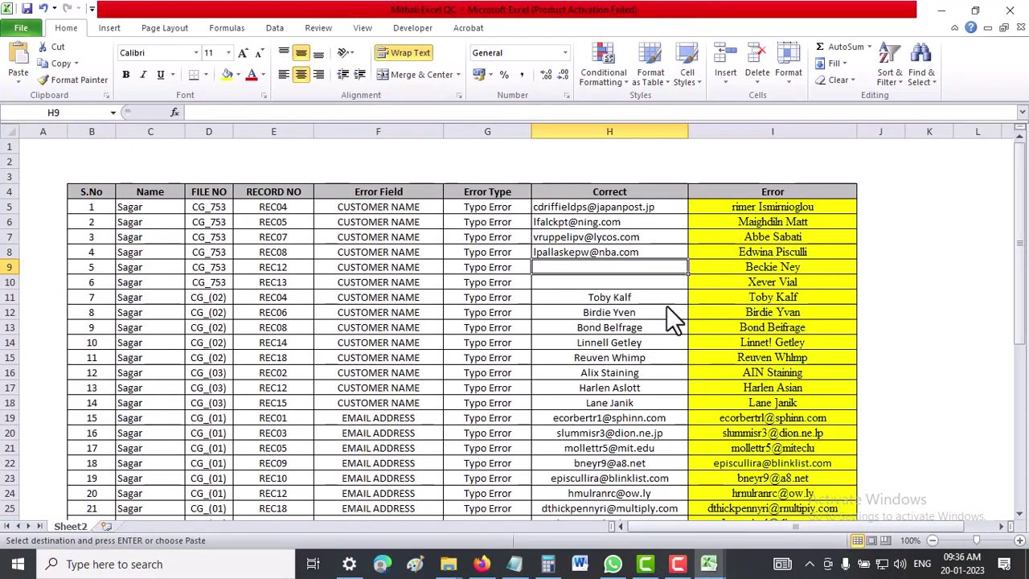
right_click(639, 269)
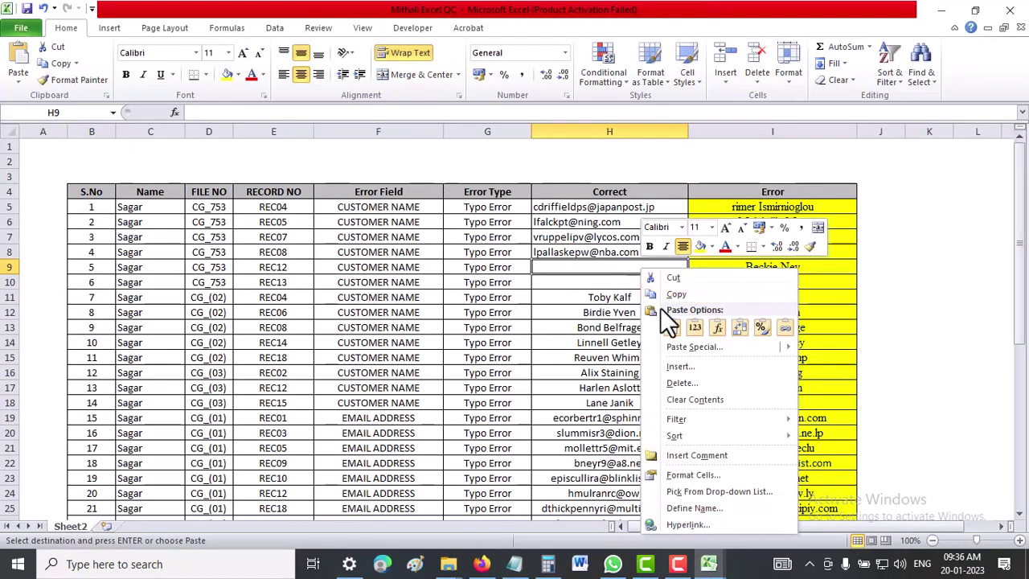
click(673, 332)
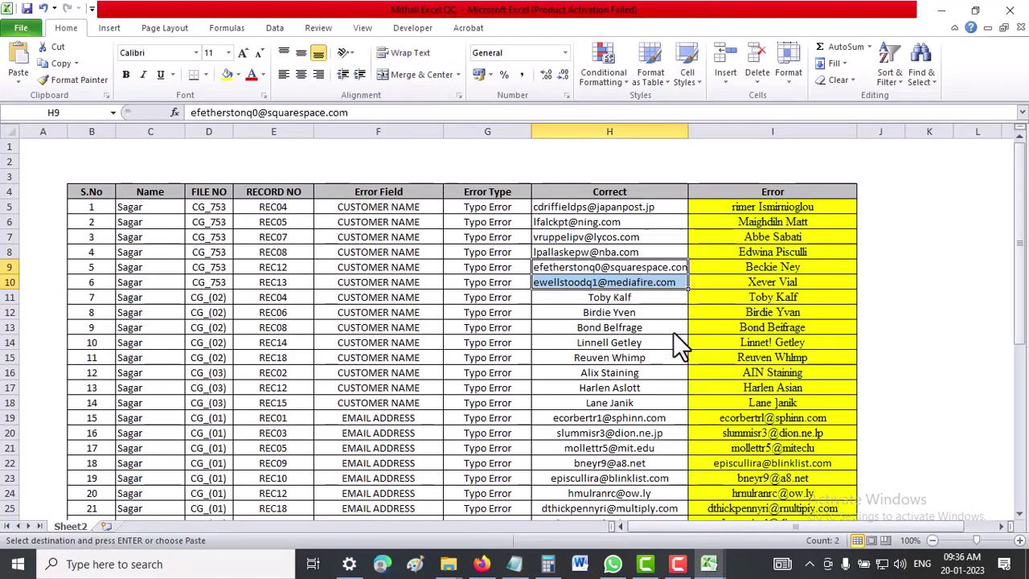
click(714, 376)
Clear Error cells I5:I10 and widen the Error column slightly
drag(726, 206, 759, 278)
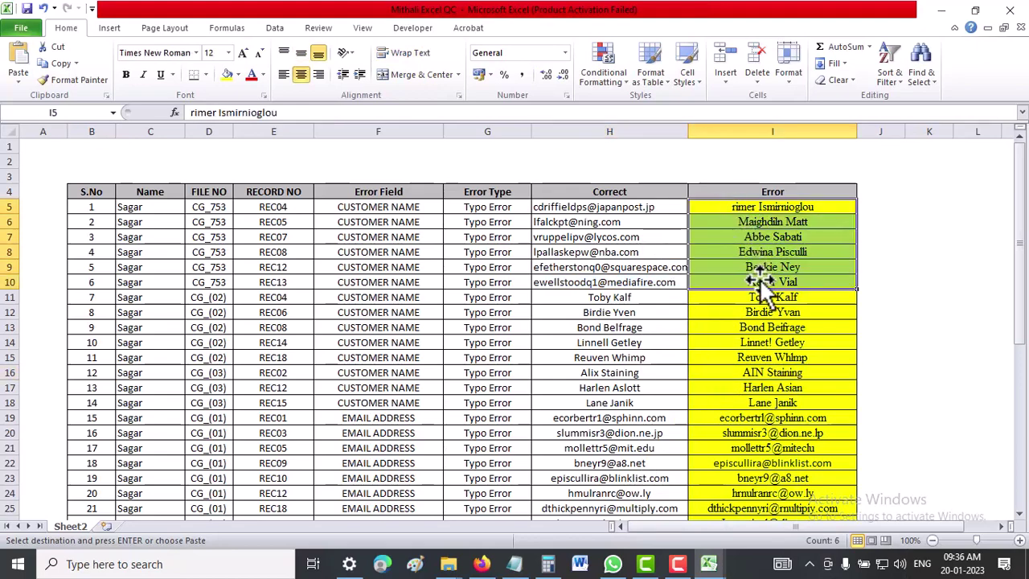
click(736, 203)
click(693, 192)
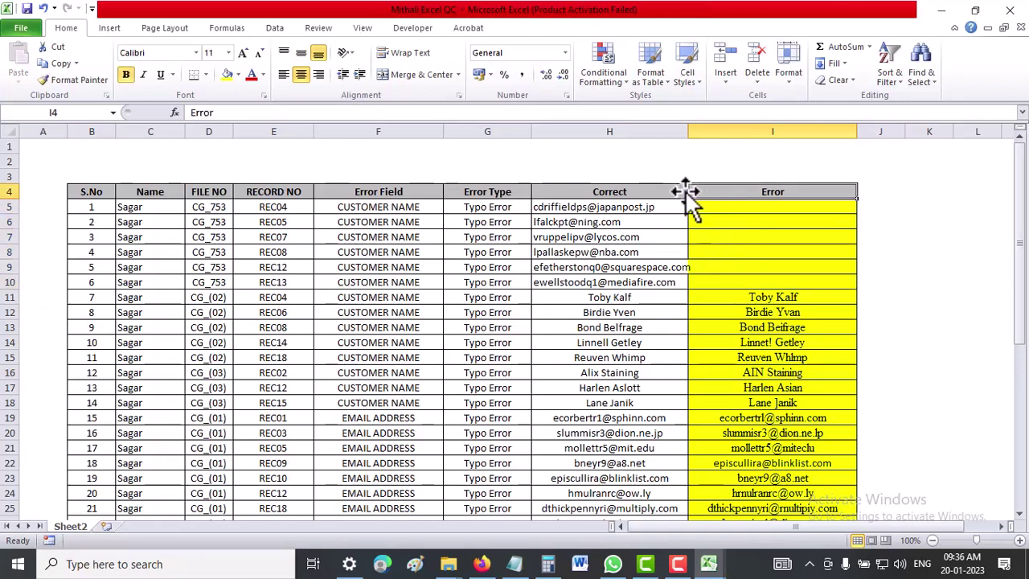
click(676, 229)
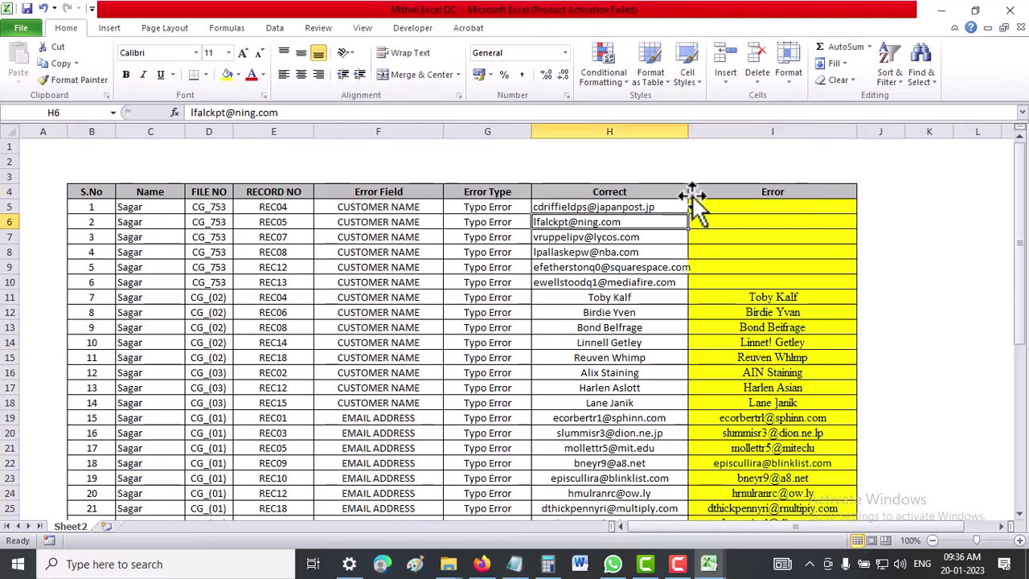
drag(688, 193, 698, 190)
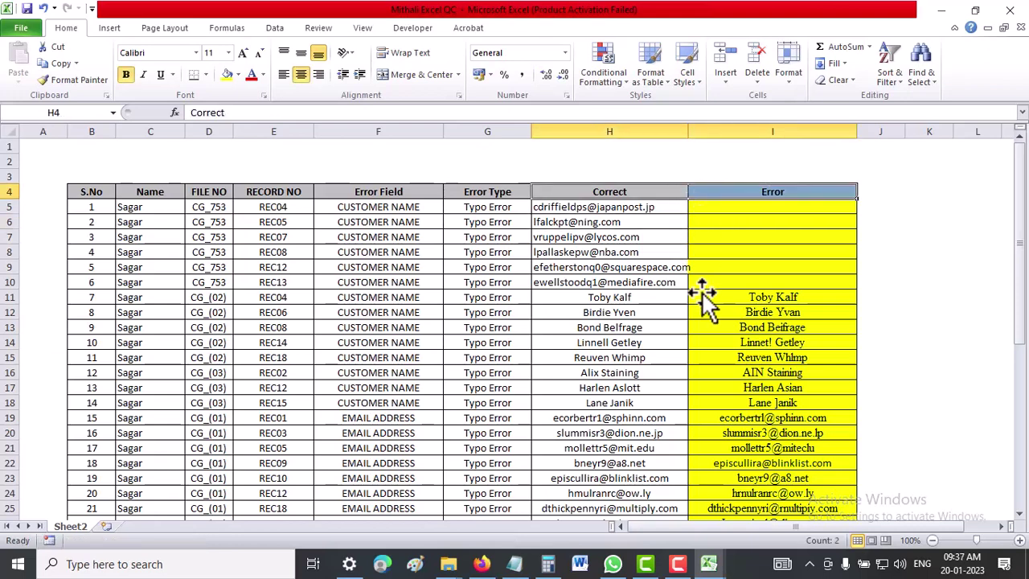
click(696, 252)
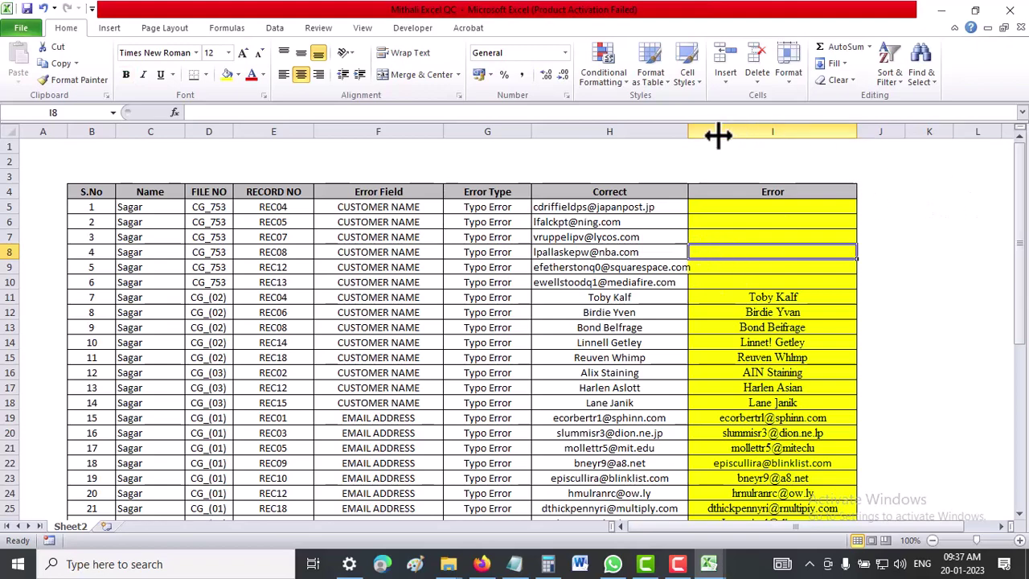
drag(687, 135, 695, 134)
click(747, 207)
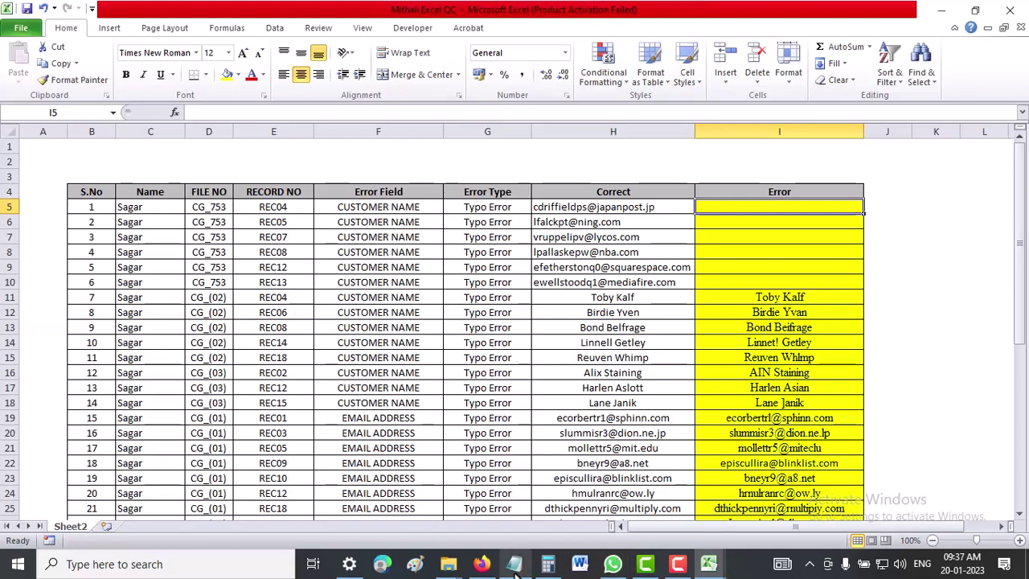
Switch to the TRUE COPY workbook and close the Mail window opened by AA24's email link
mouse_move(516, 566)
mouse_move(503, 523)
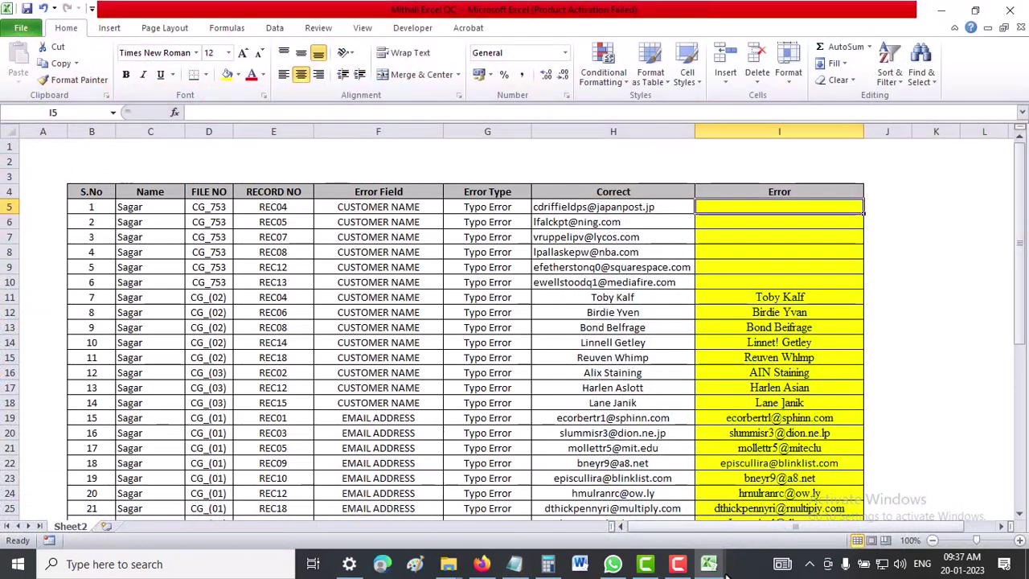
mouse_move(635, 568)
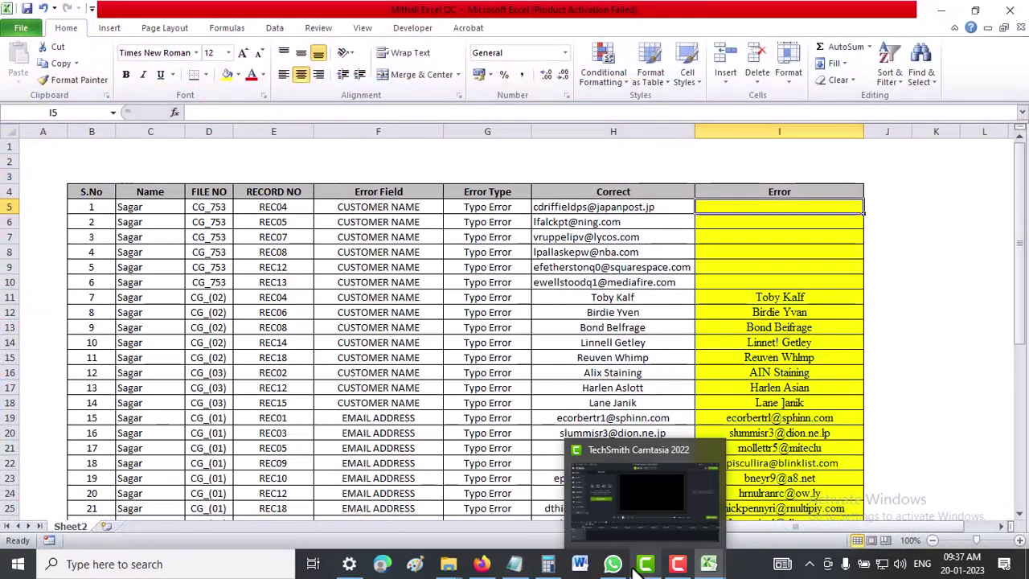
mouse_move(711, 566)
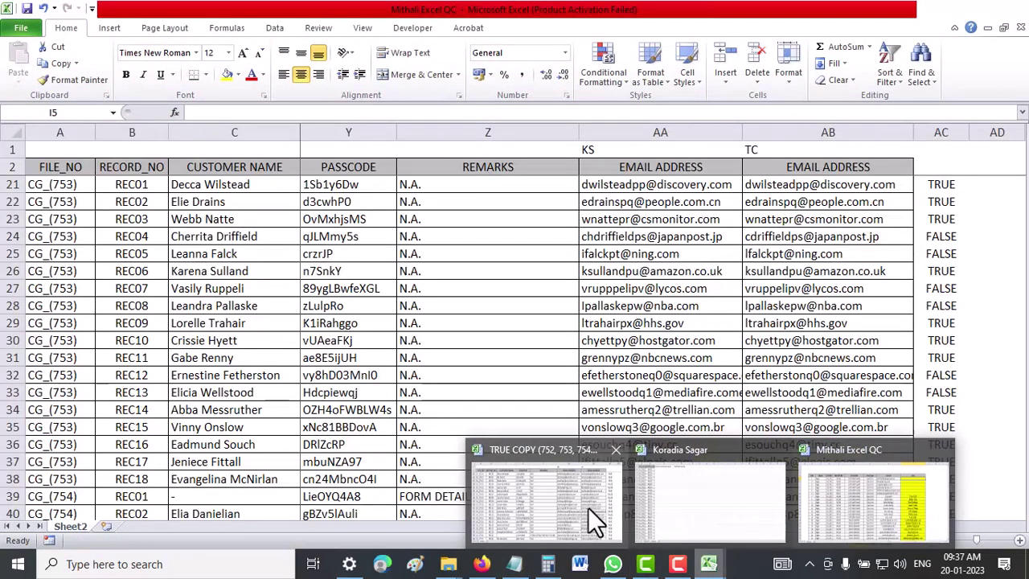
click(588, 507)
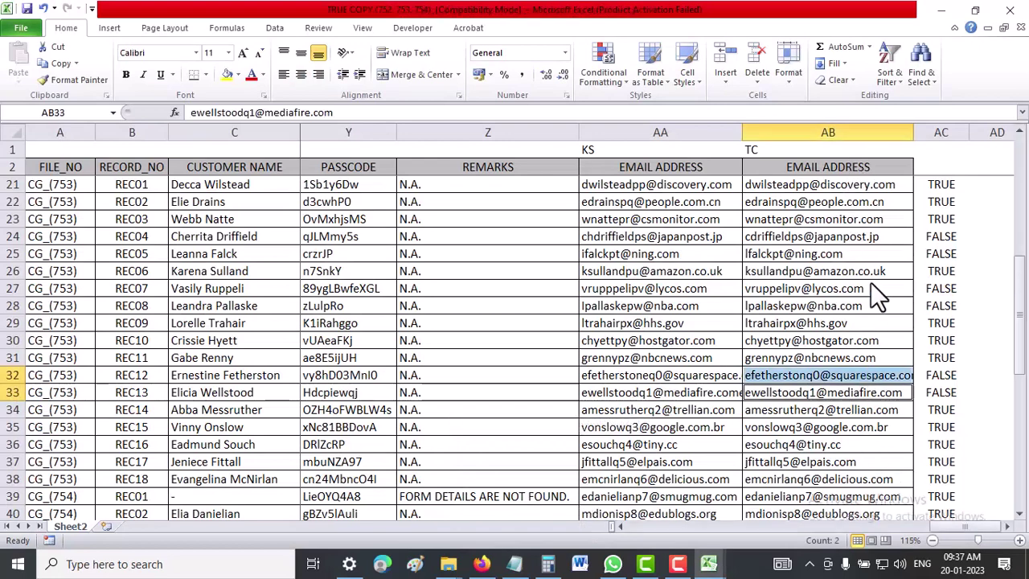
click(641, 236)
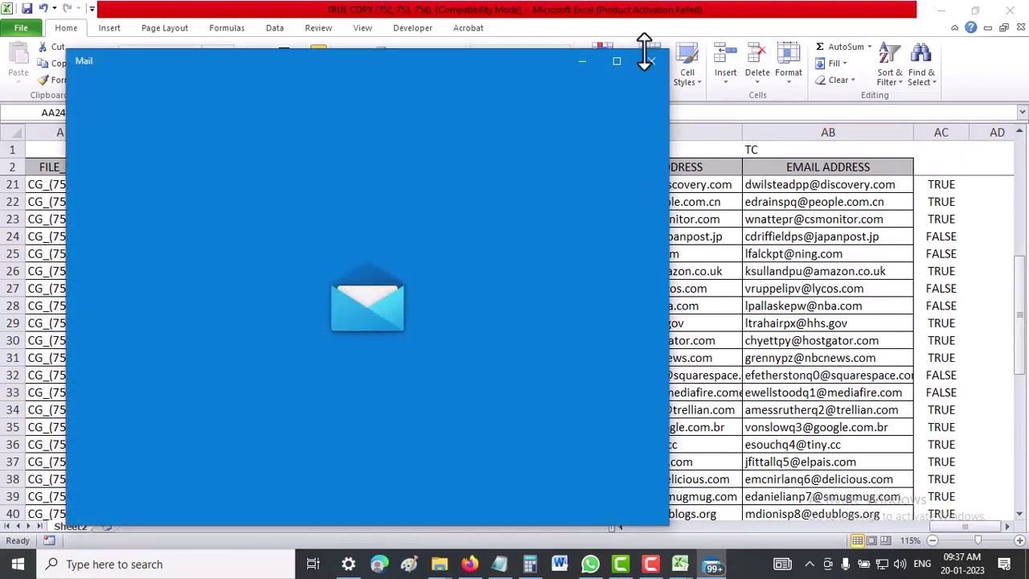
click(646, 64)
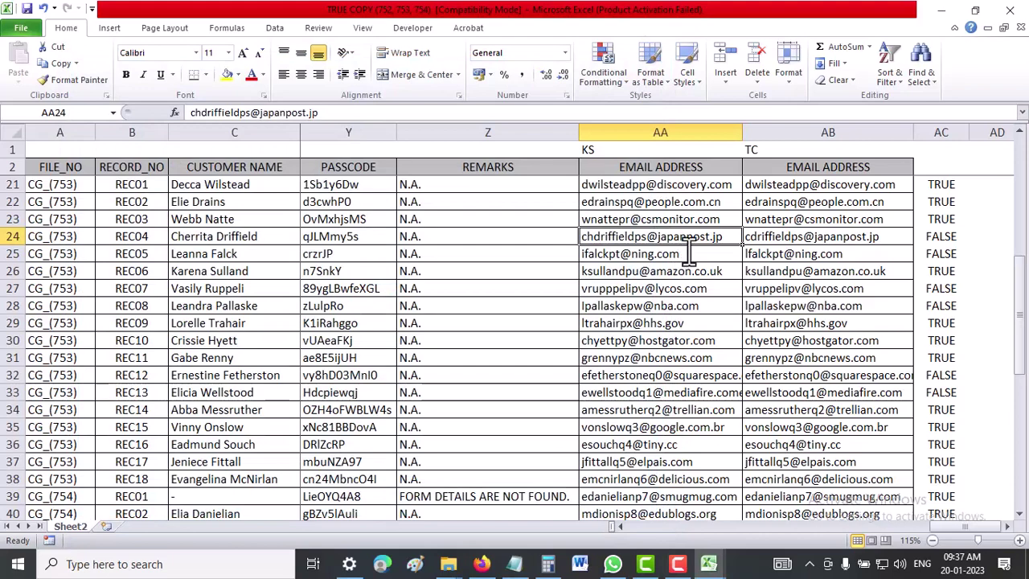
Copy the REC04 and REC05 KS emails from TRUE COPY into Error cells I5:I6
ctrl+click(696, 256)
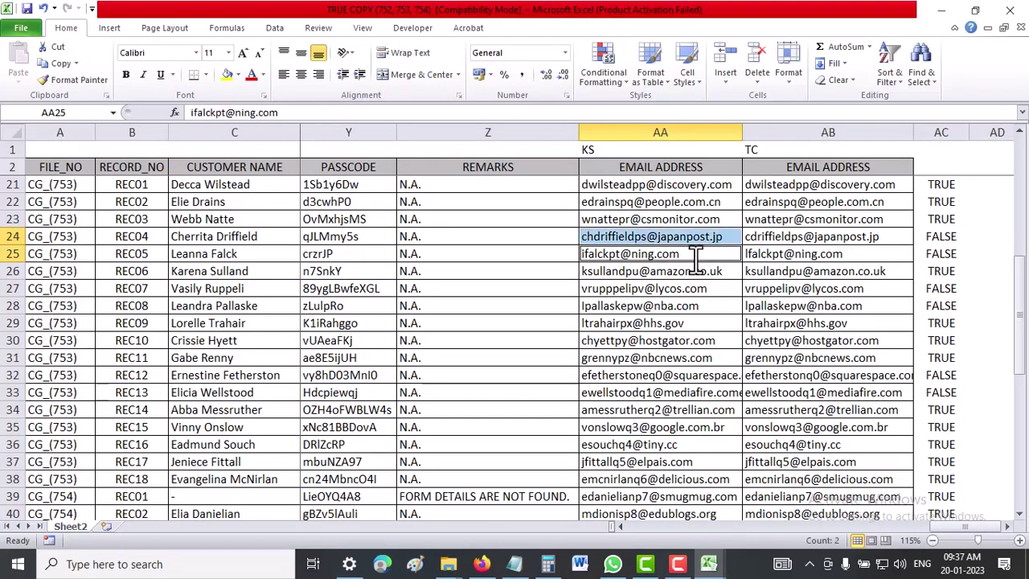
right_click(697, 256)
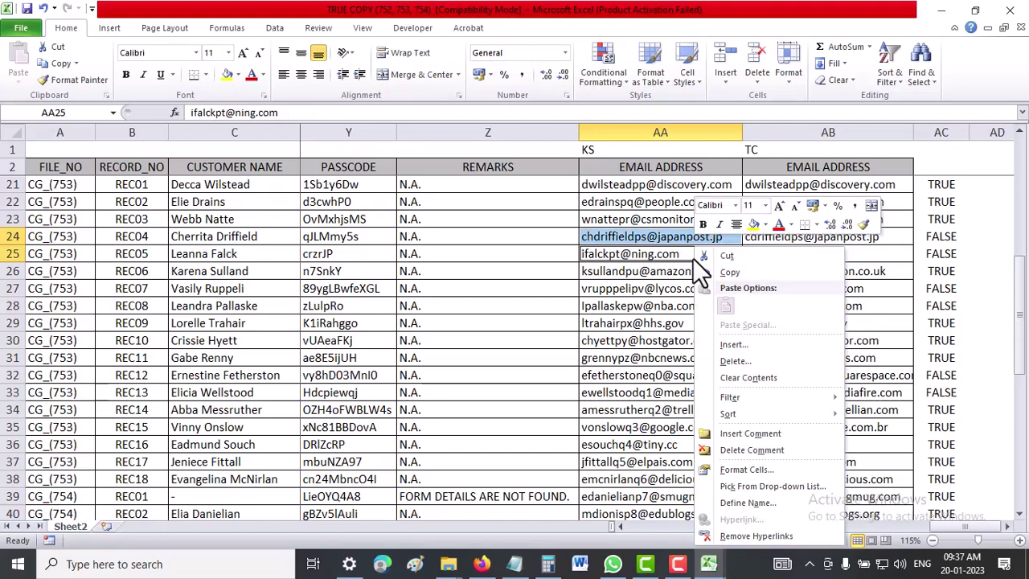
click(744, 276)
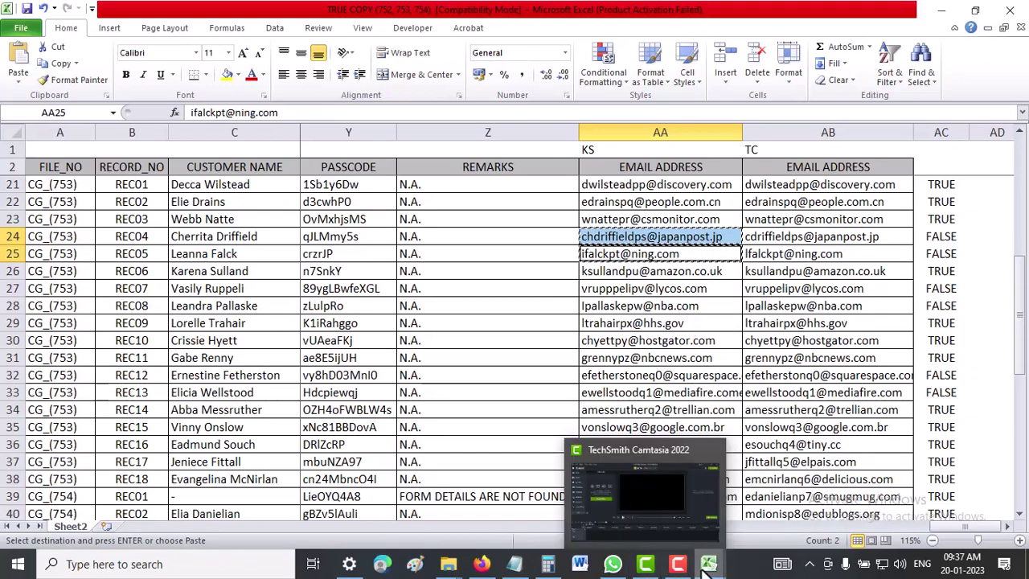
mouse_move(709, 563)
click(823, 493)
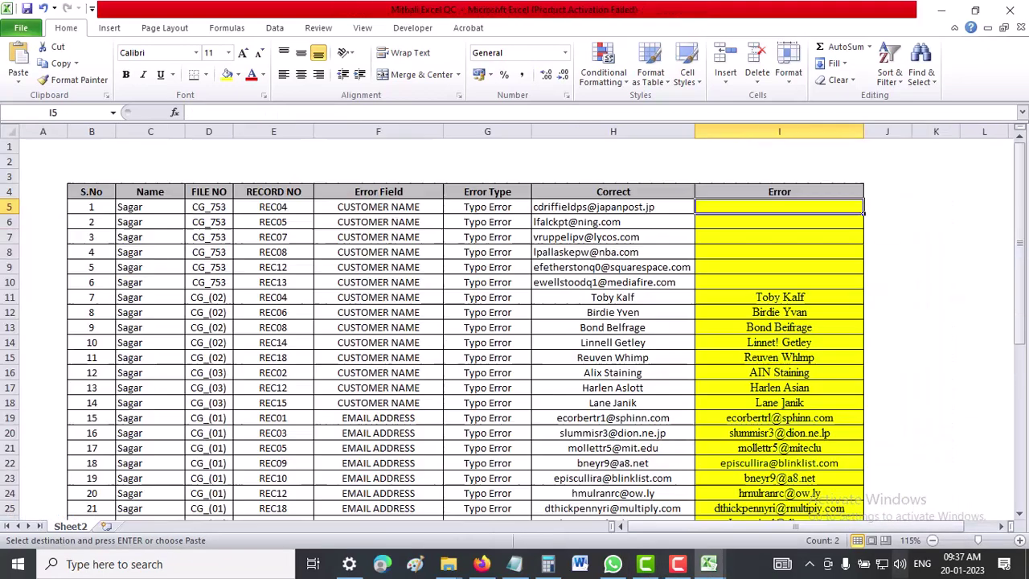
right_click(754, 205)
click(787, 266)
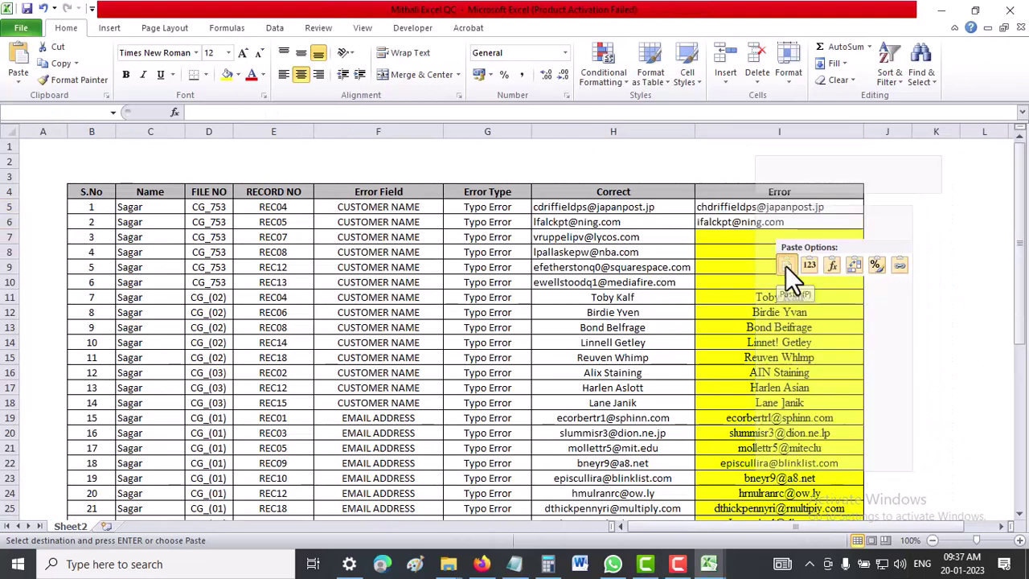
click(758, 251)
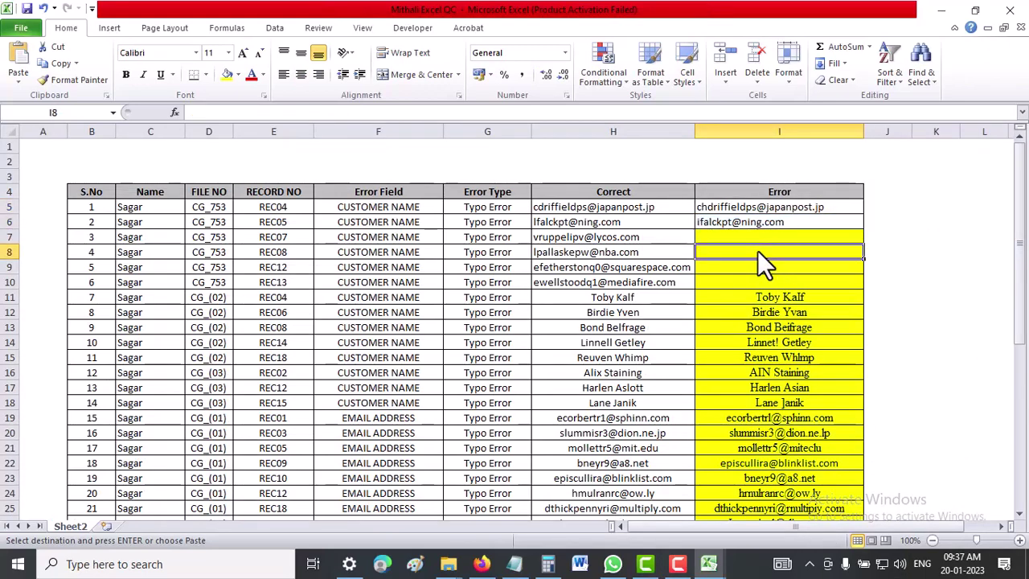
click(715, 239)
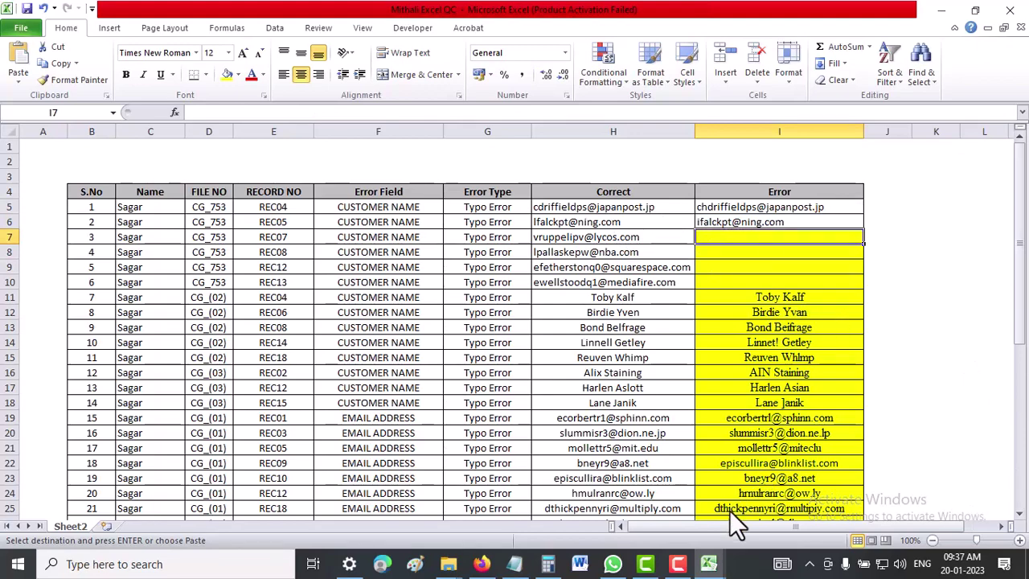
Copy the REC07 and REC08 KS emails from TRUE COPY into Error cells I7:I8
mouse_move(718, 575)
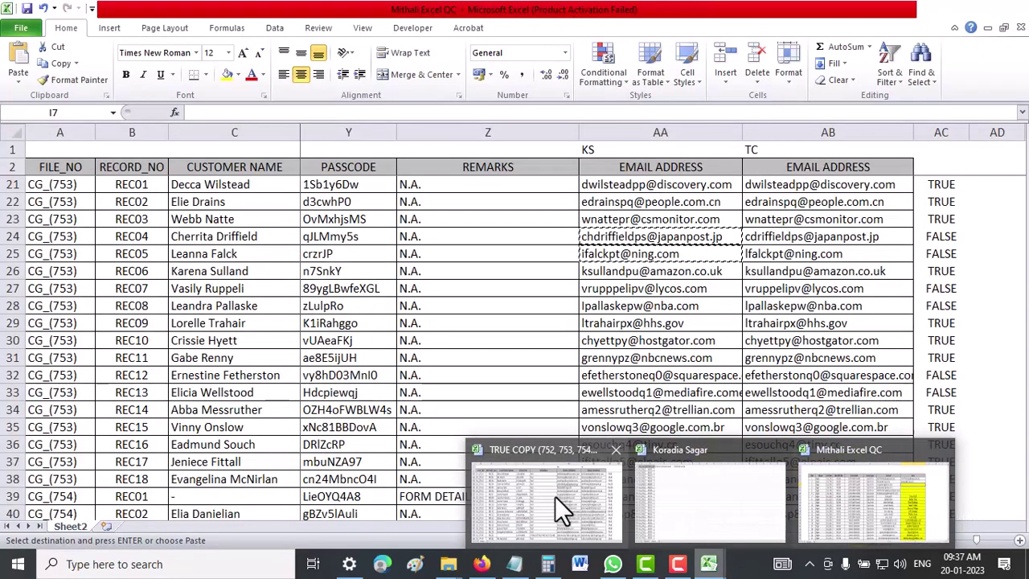
click(555, 496)
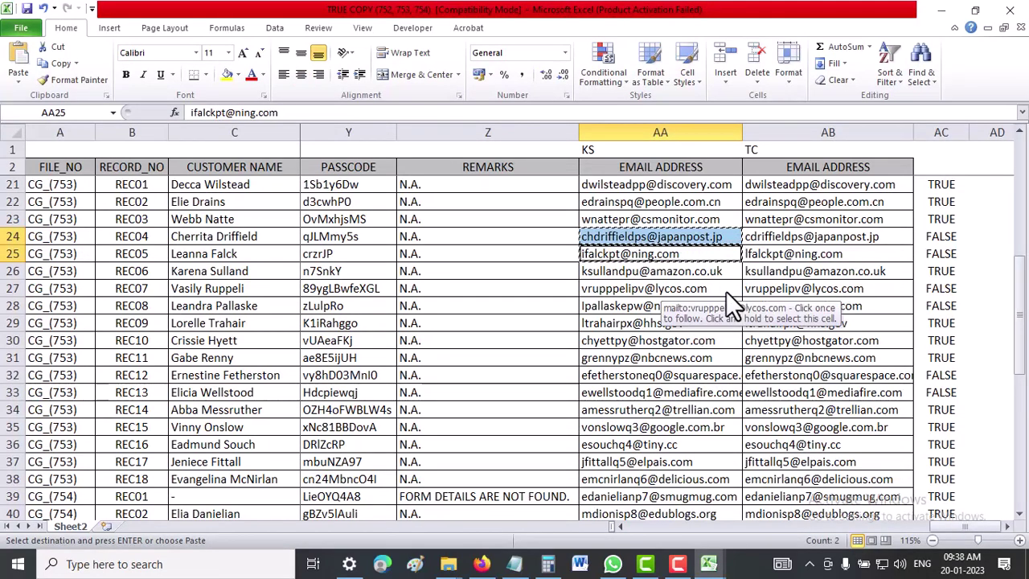
click(726, 291)
ctrl+click(714, 310)
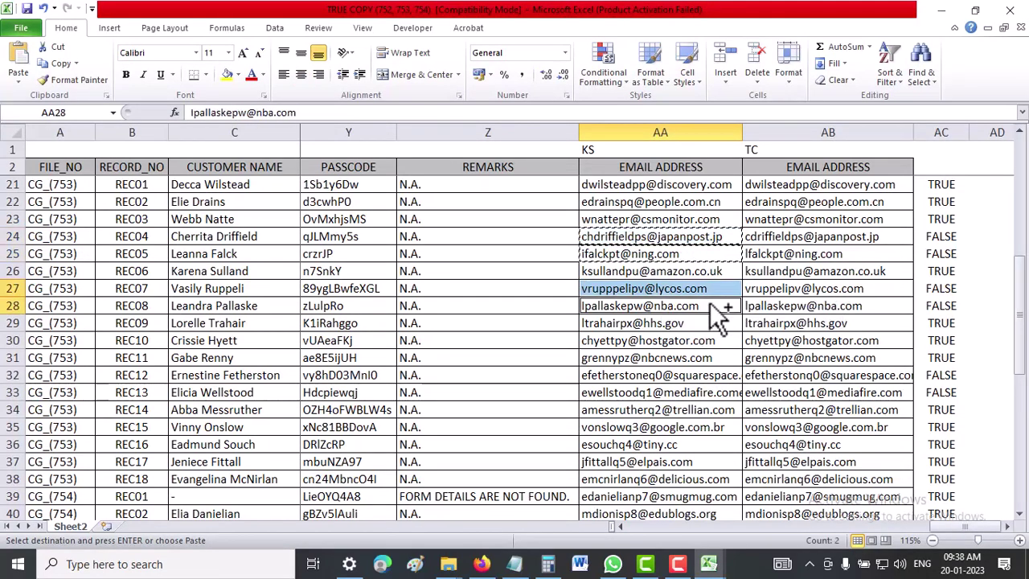
right_click(706, 309)
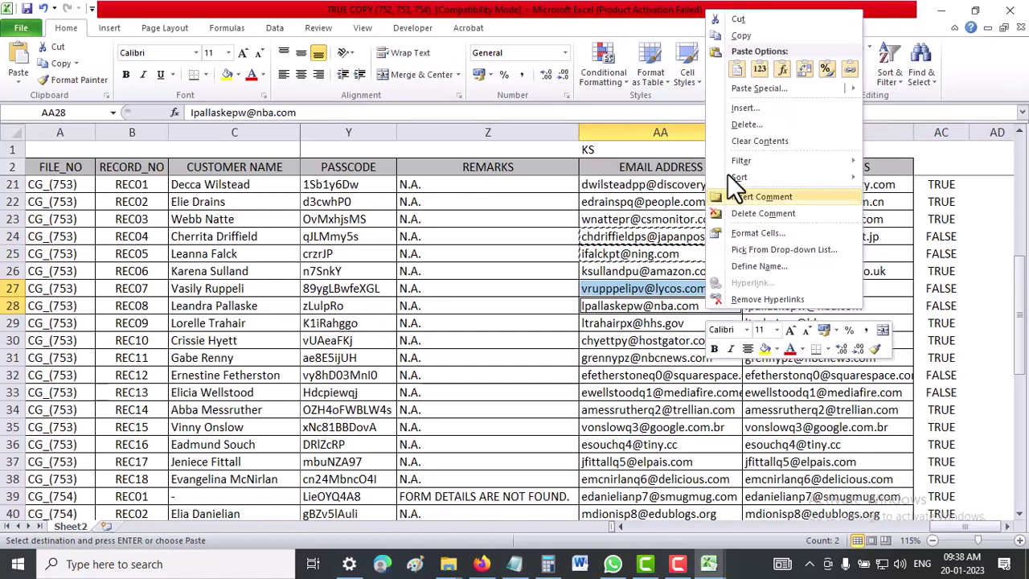
click(741, 35)
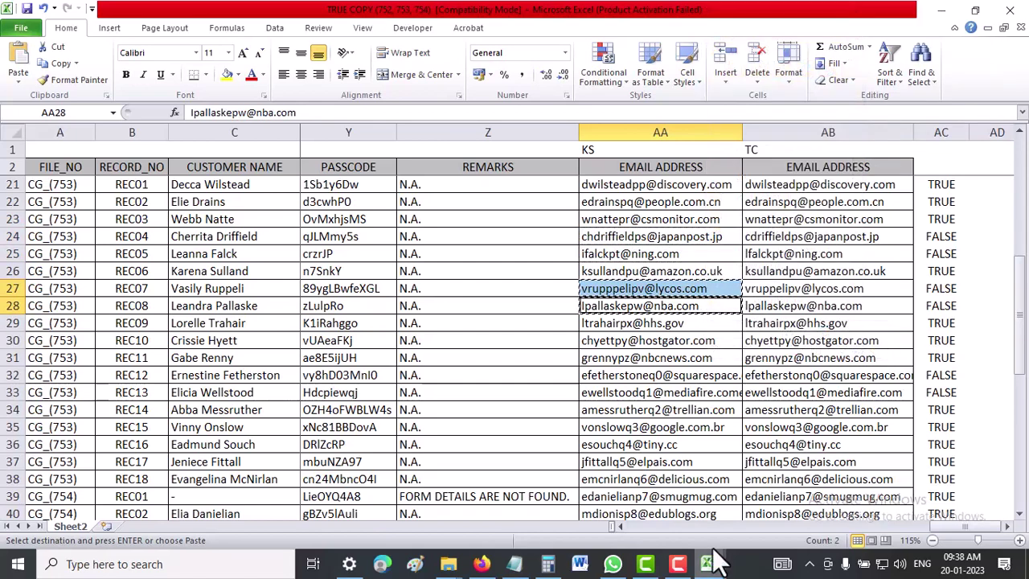
mouse_move(709, 563)
click(836, 511)
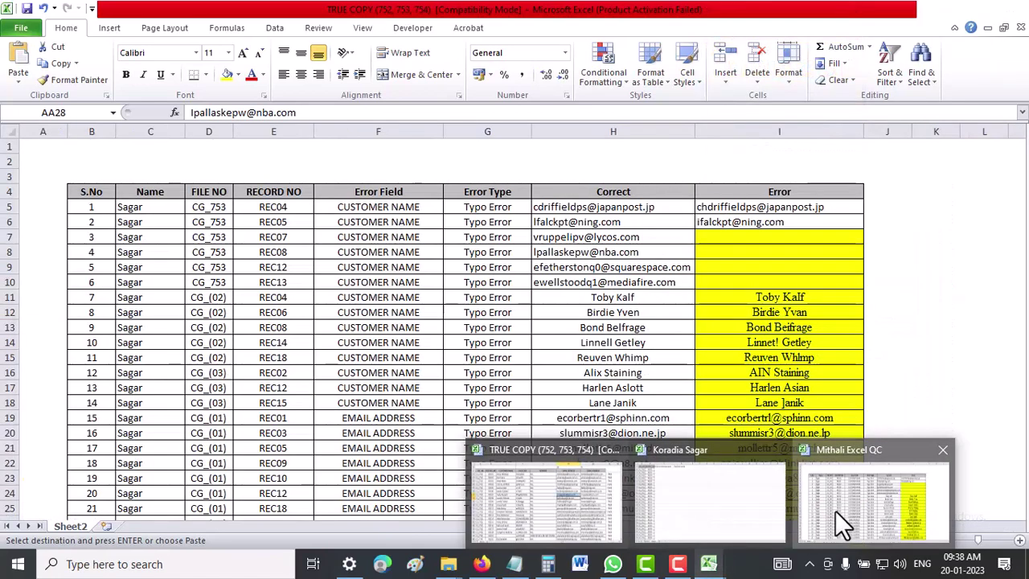
right_click(737, 239)
click(768, 300)
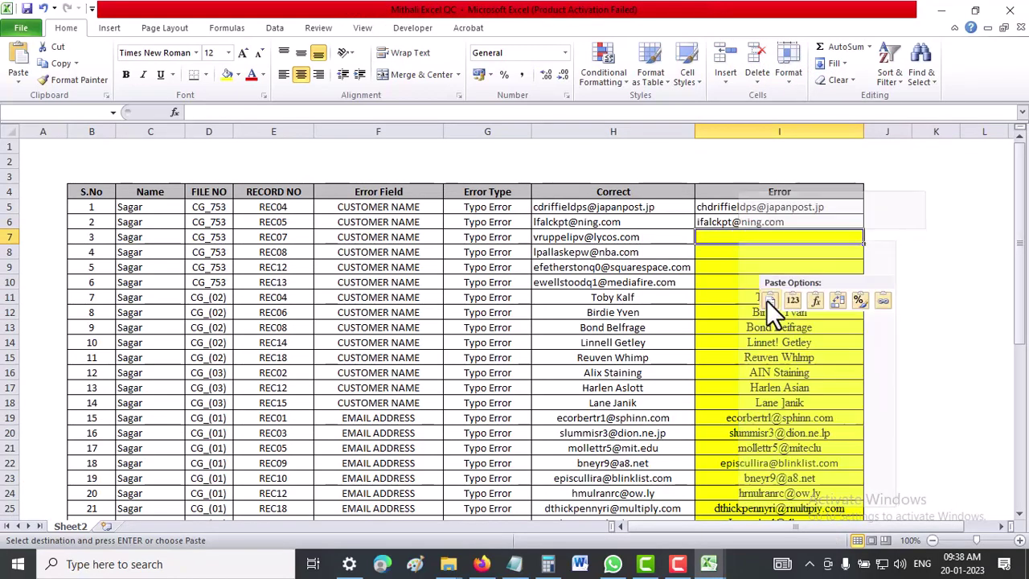
click(744, 273)
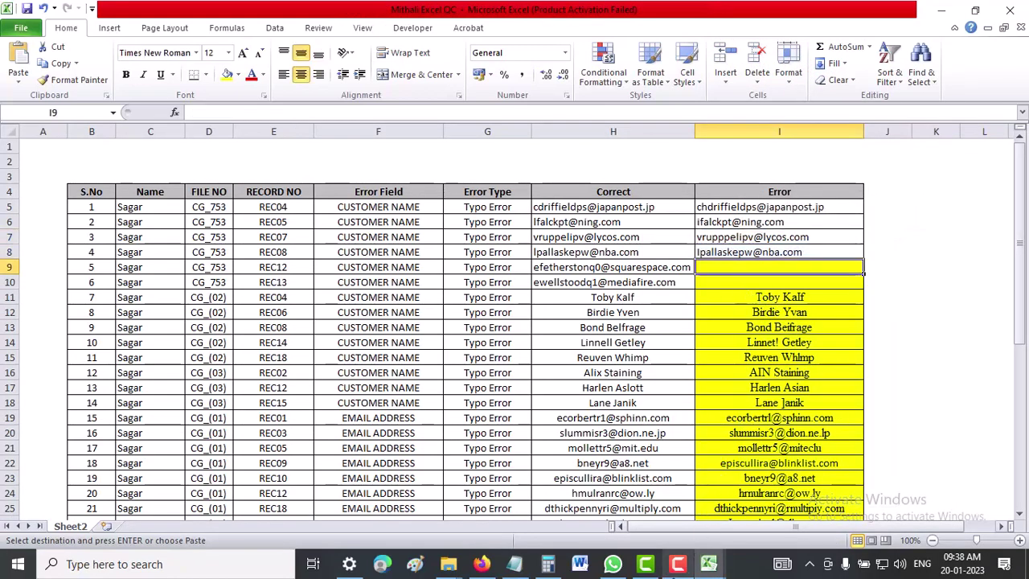
mouse_move(709, 563)
click(571, 478)
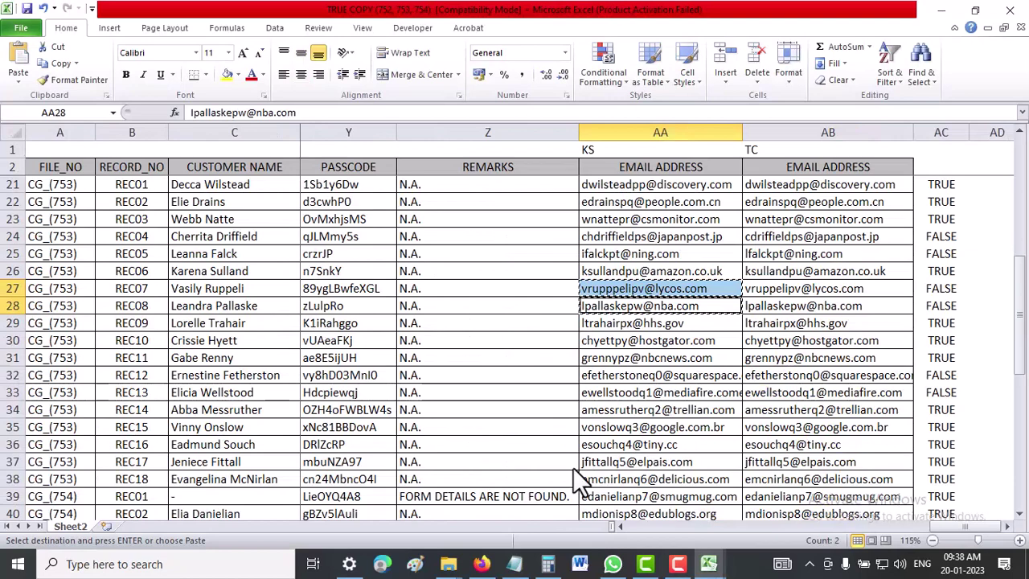
Copy the REC12 and REC13 KS emails (AA32:AA33) from TRUE COPY into Error cells I9:I10
click(672, 372)
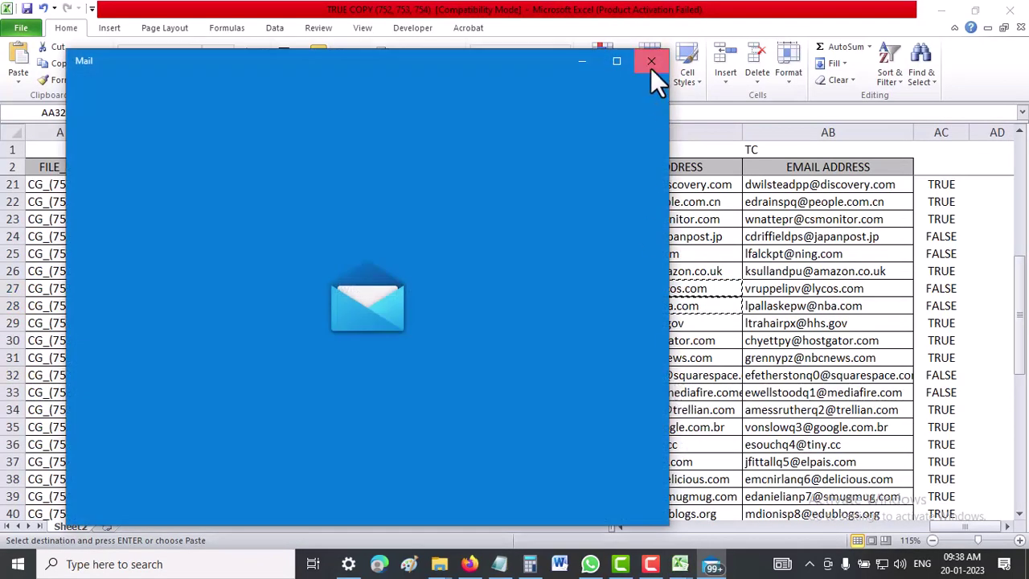
click(652, 61)
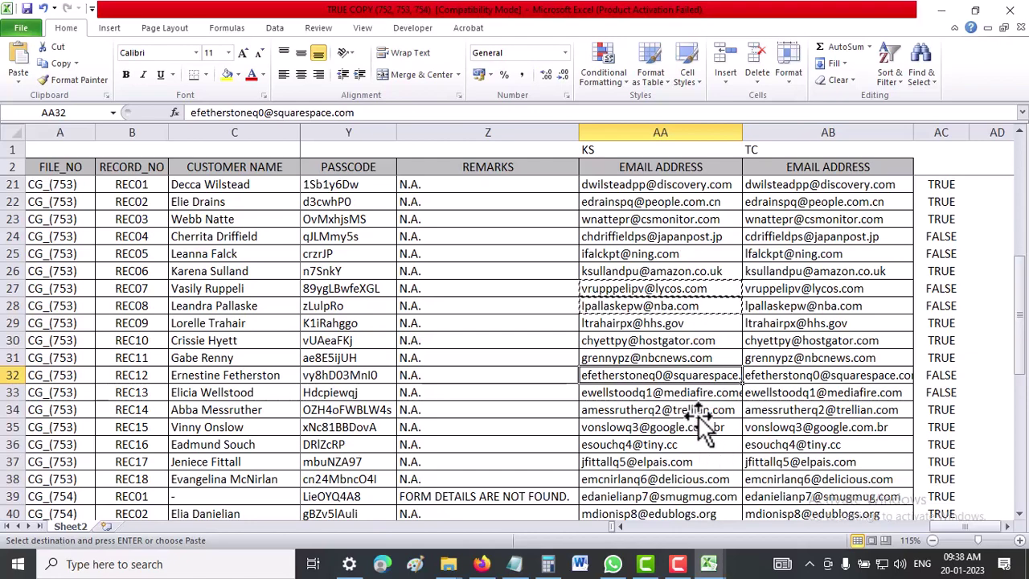
drag(696, 394, 696, 376)
right_click(698, 394)
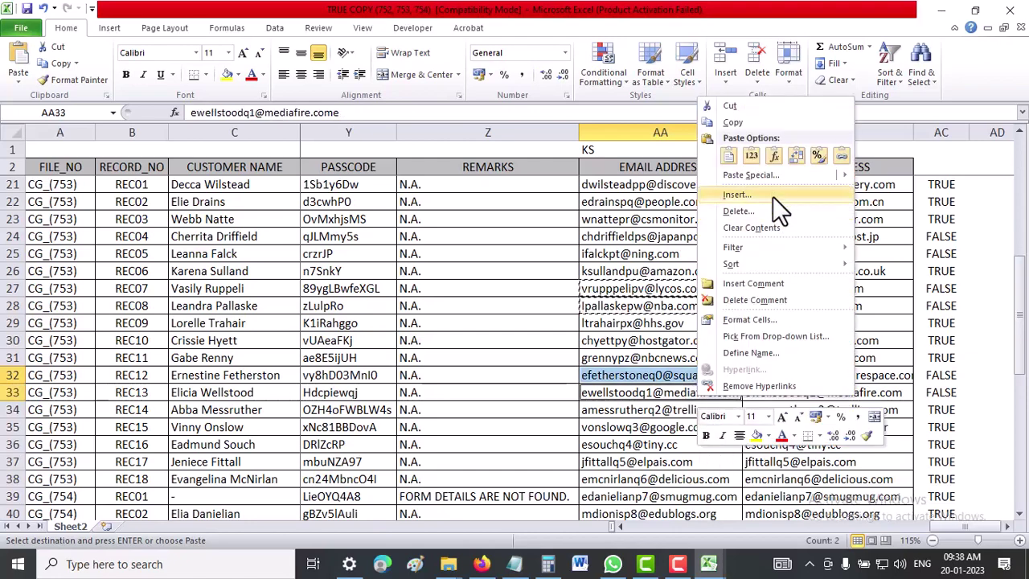
click(749, 120)
mouse_move(711, 562)
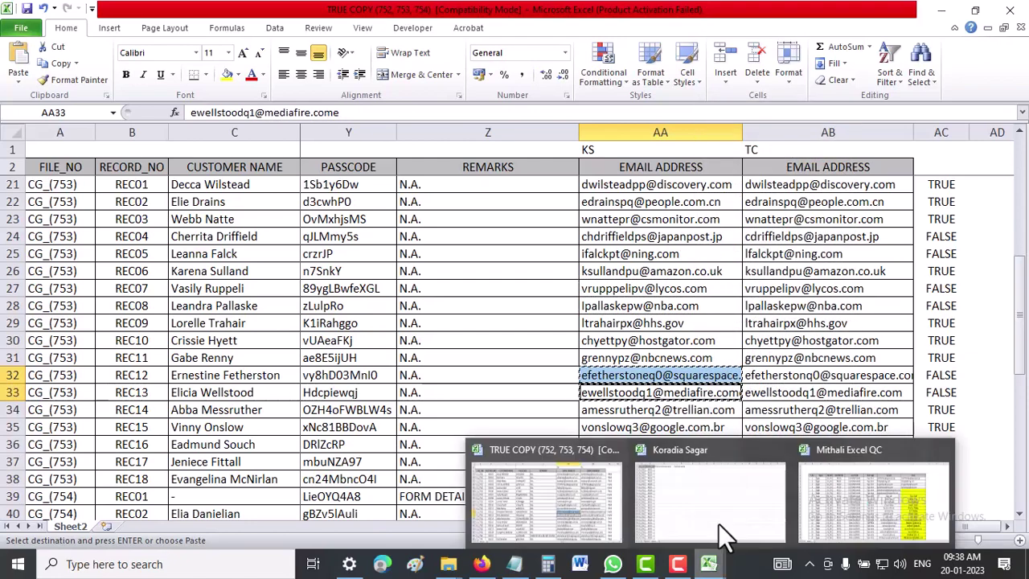
click(901, 483)
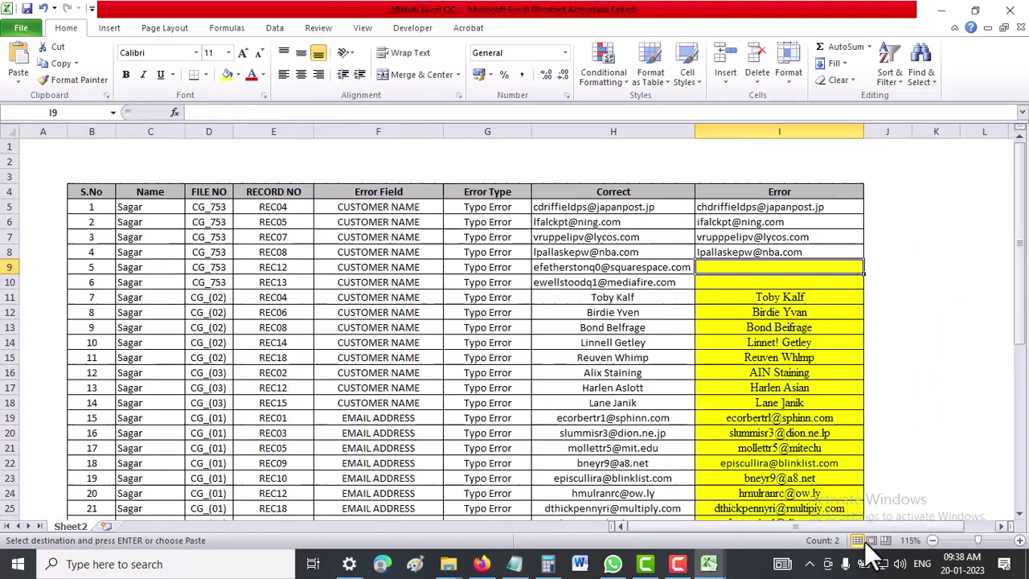
right_click(741, 267)
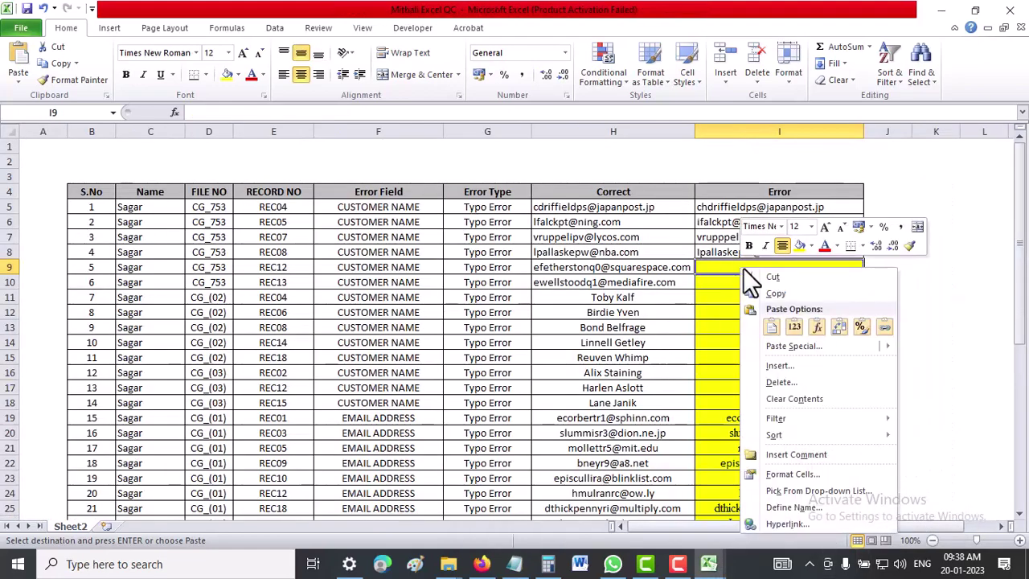
click(770, 325)
click(933, 366)
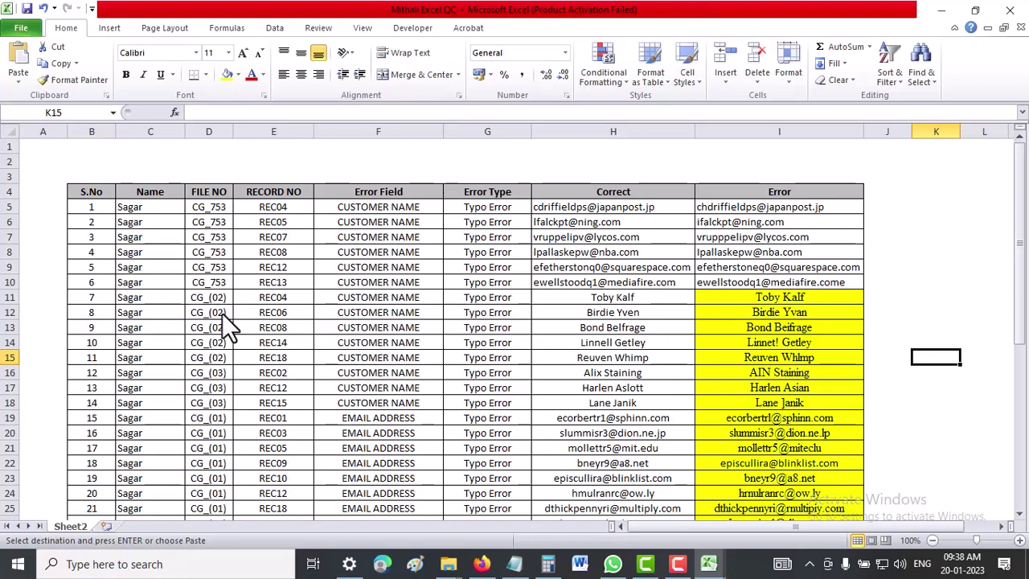
Enter EMAIL ADDRESS in Error Field cell F5 and fill it down to F10
click(426, 209)
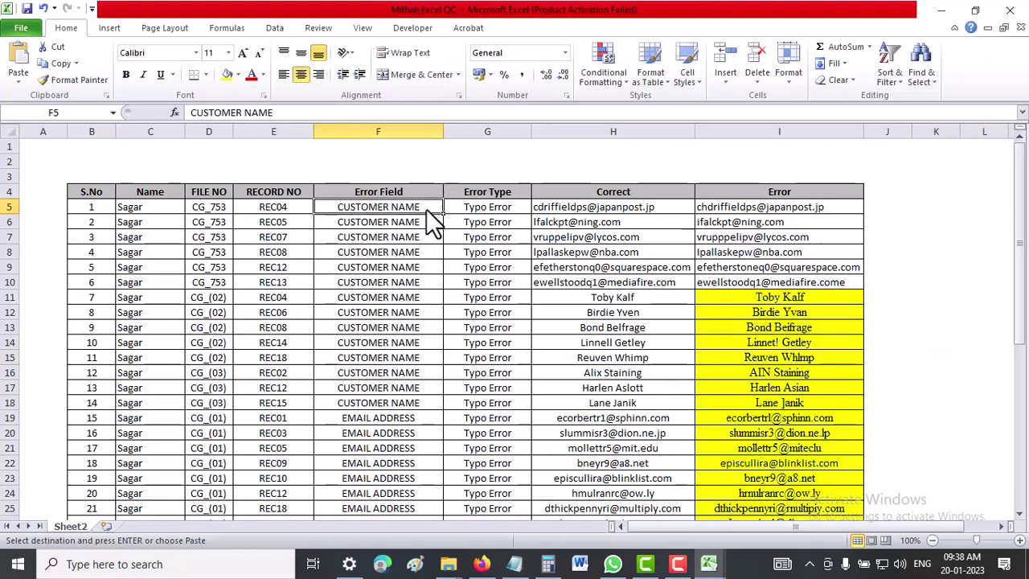
text(EMAIL ADDRESS)
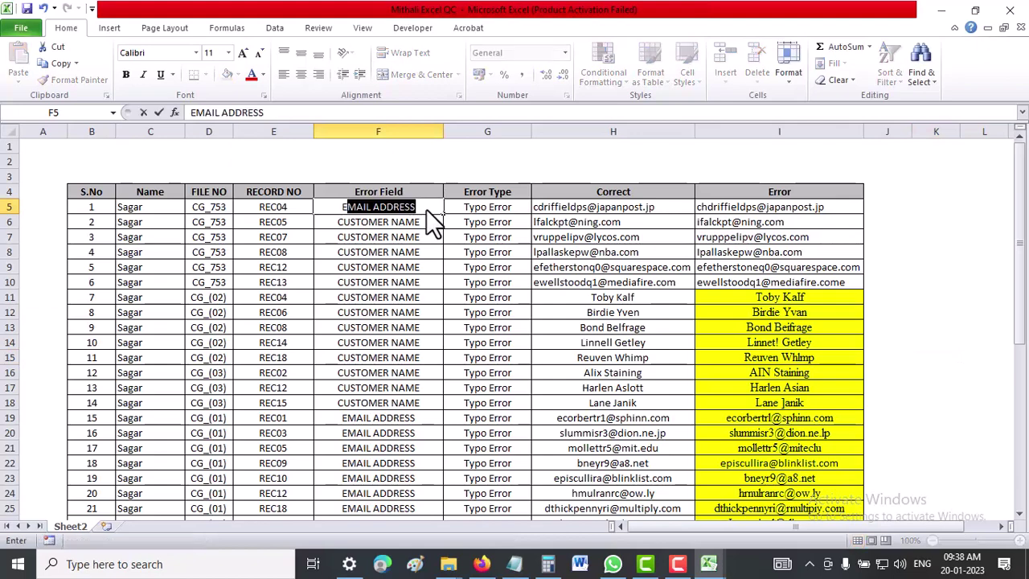
click(440, 211)
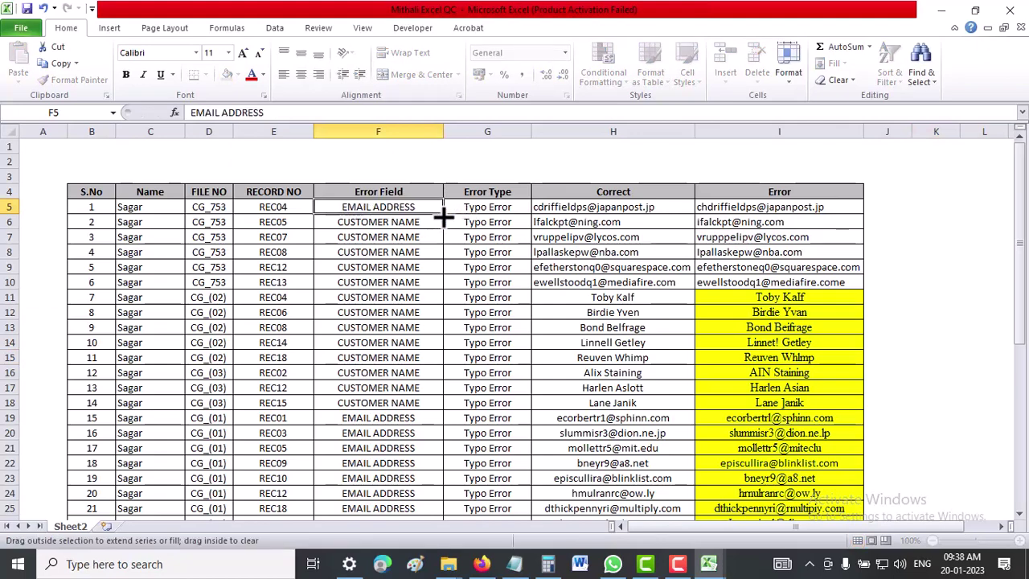
drag(443, 214, 432, 293)
click(434, 342)
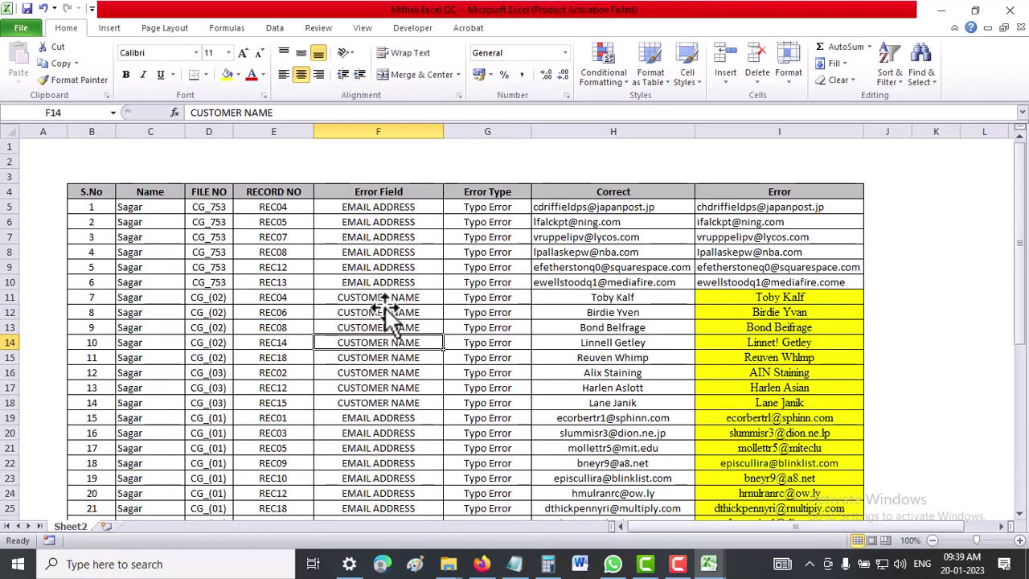
scroll(374, 331, down, 3)
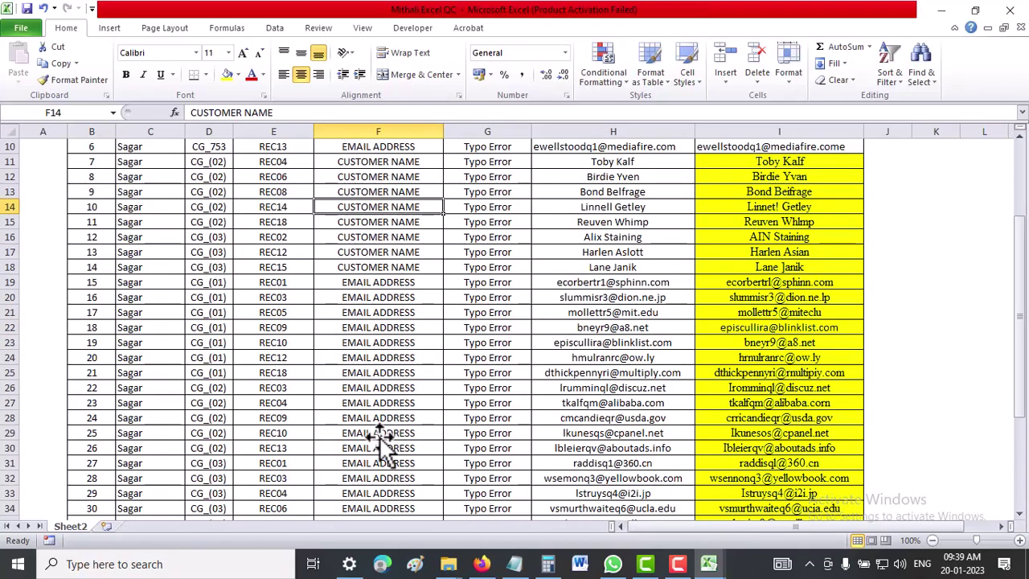
scroll(384, 450, down, 4)
scroll(385, 447, down, 1)
scroll(384, 448, up, 1)
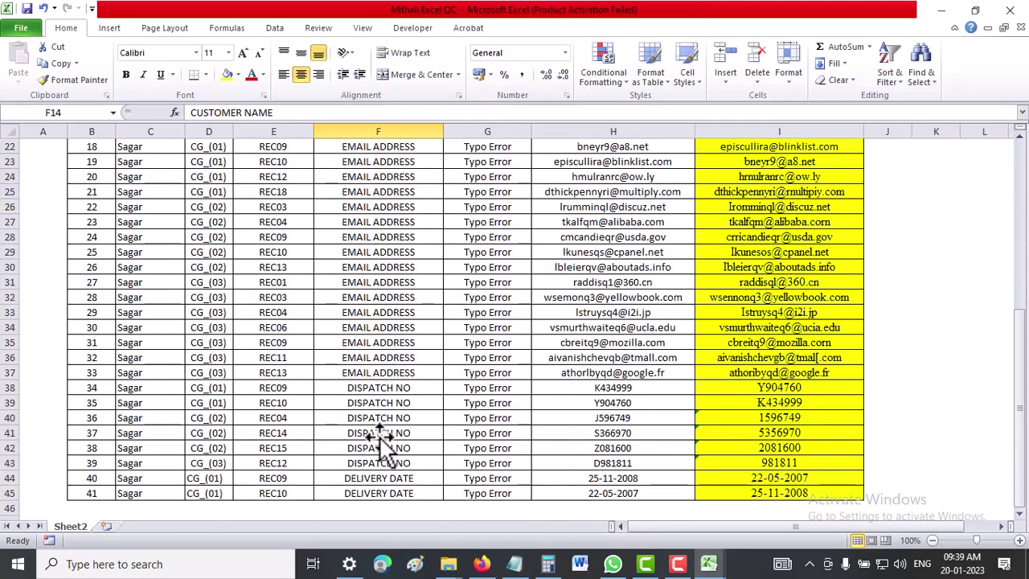
scroll(383, 447, up, 4)
scroll(384, 447, up, 2)
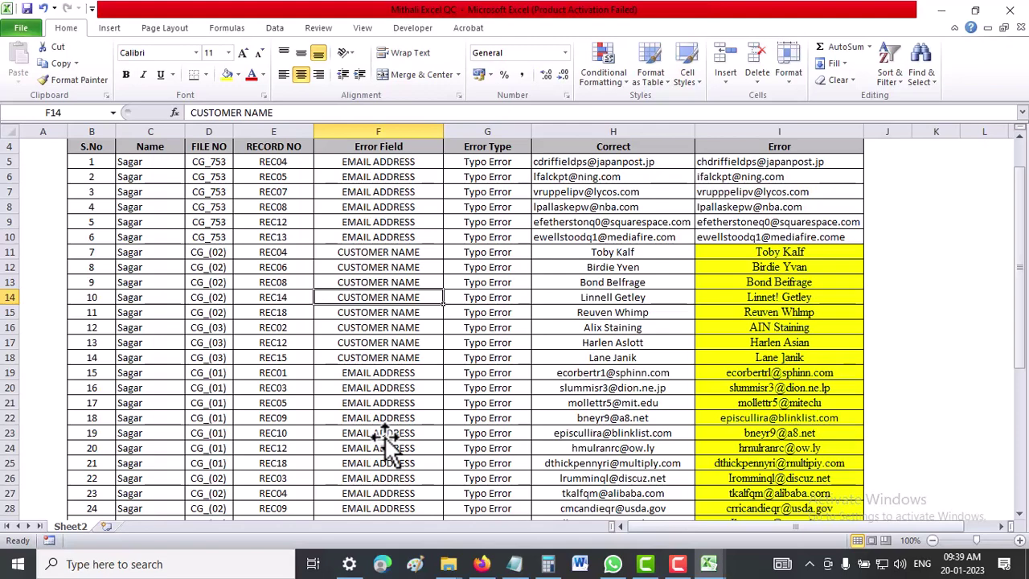
Bring TRUE COPY forward and scroll across its columns, ending back at KS/TC columns AA–AB
mouse_move(709, 564)
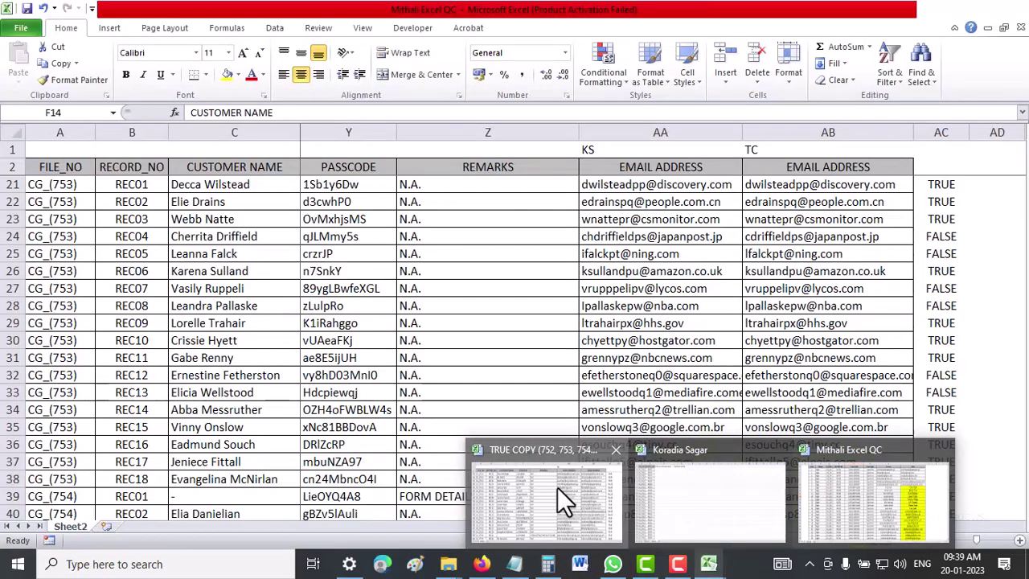
click(560, 489)
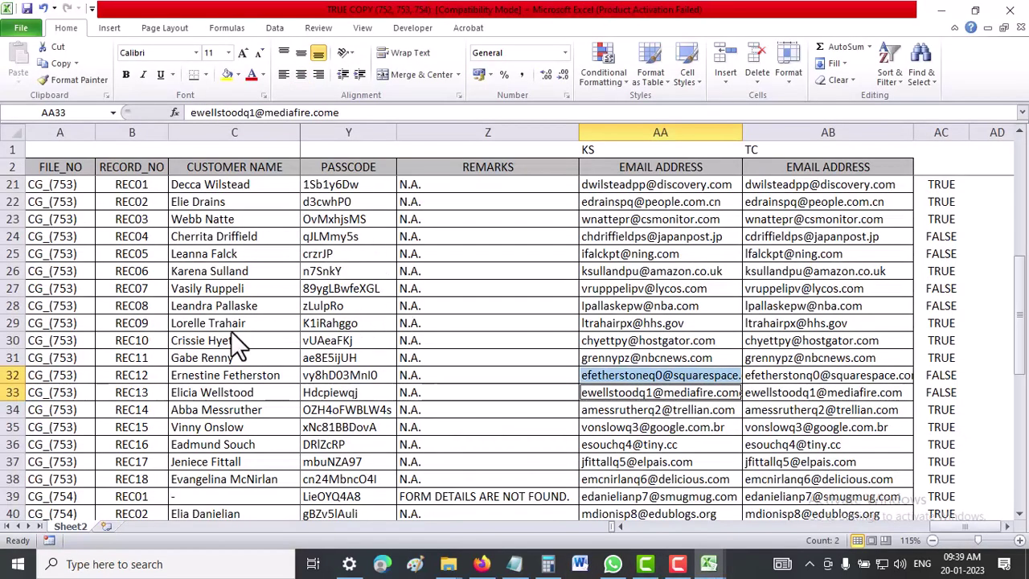
click(966, 526)
drag(967, 524, 724, 528)
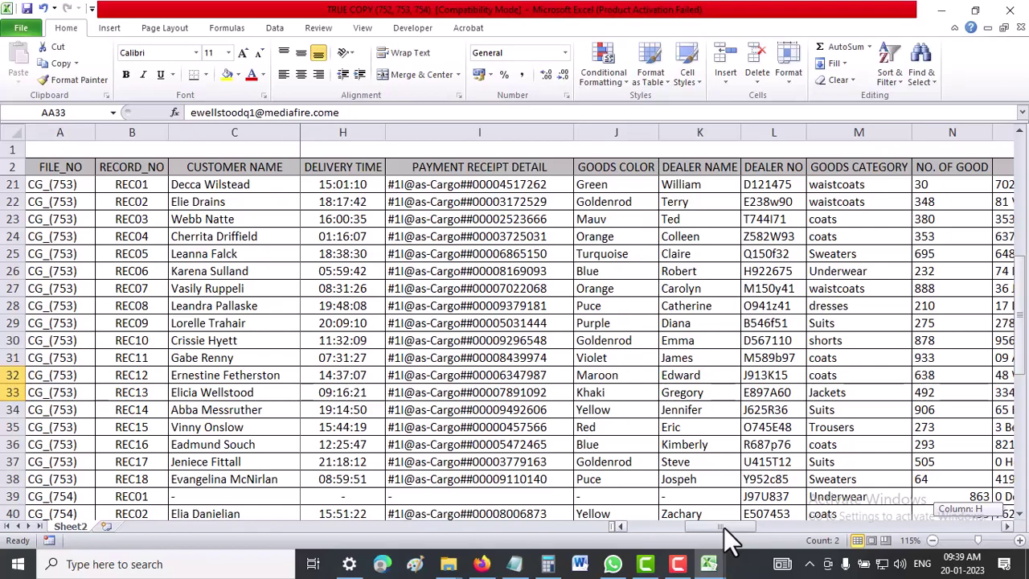
mouse_move(724, 527)
mouse_down()
mouse_move(650, 534)
mouse_move(830, 522)
mouse_up()
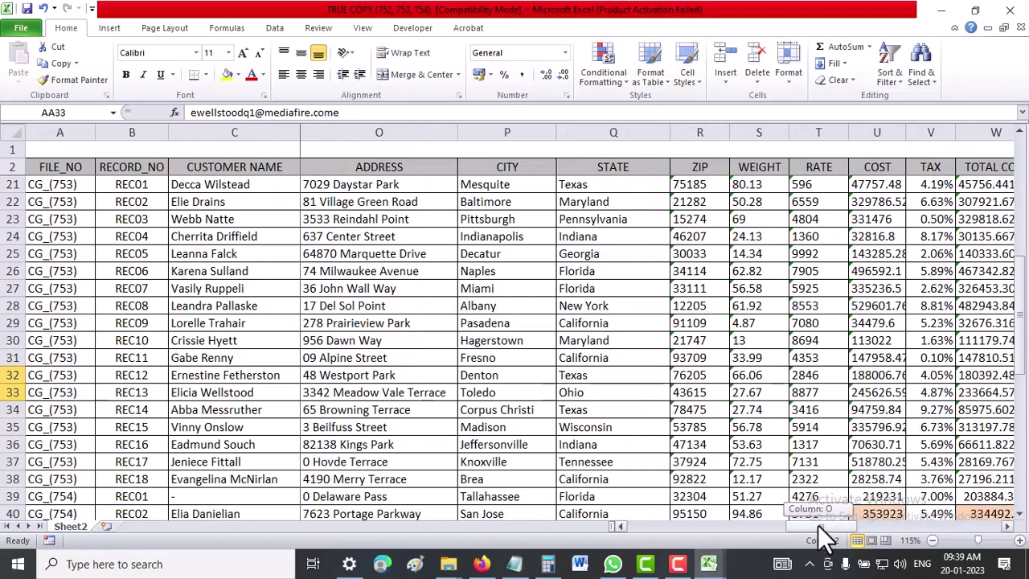
drag(829, 522, 967, 534)
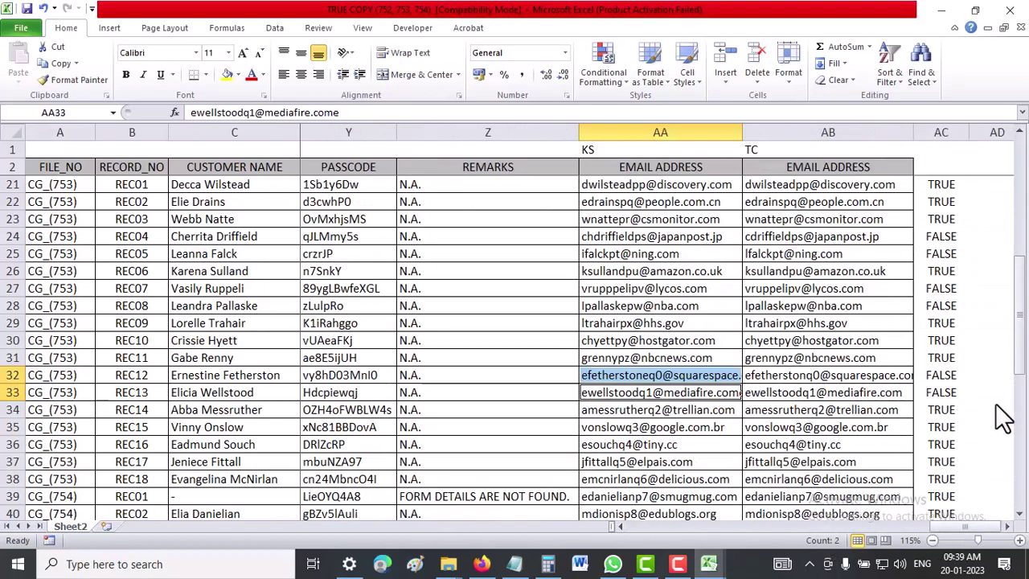
click(997, 407)
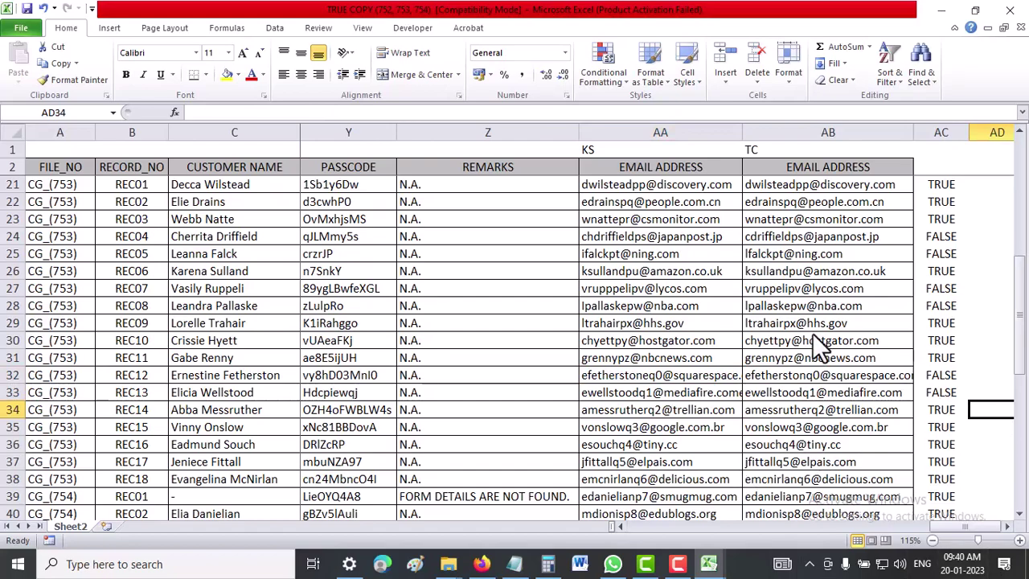
scroll(811, 335, down, 4)
scroll(811, 354, down, 4)
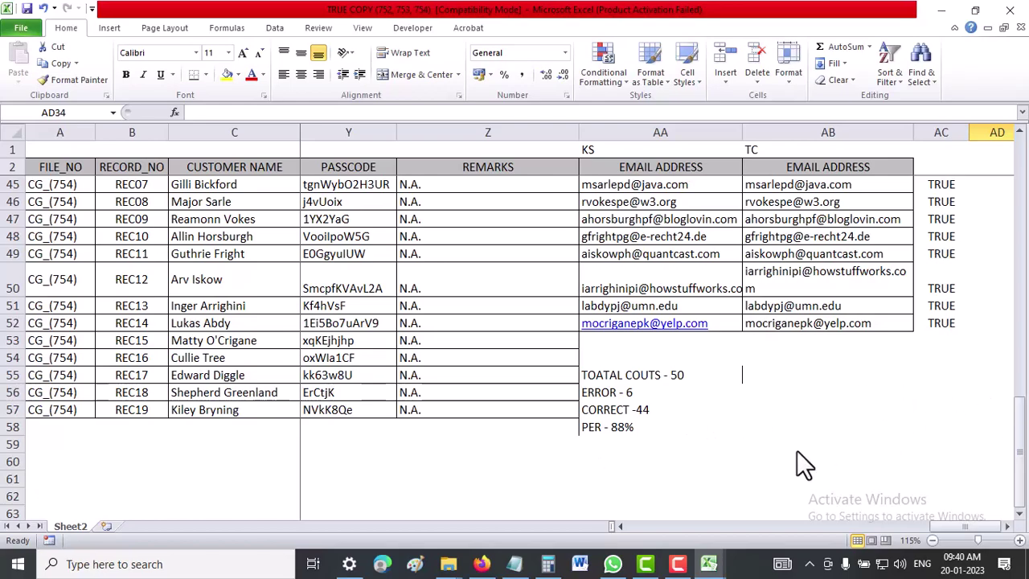
scroll(415, 441, up, 4)
scroll(408, 440, up, 10)
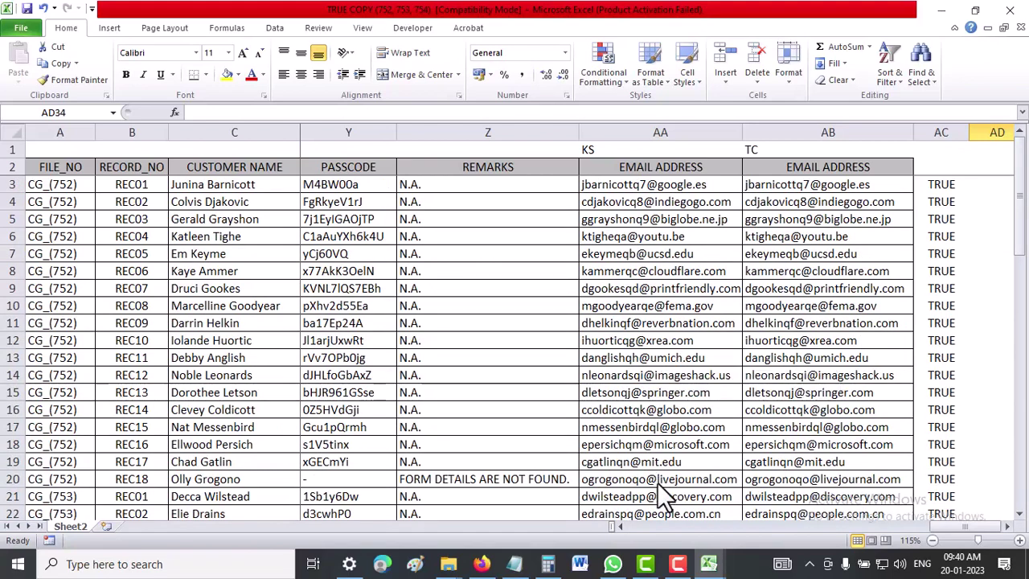
mouse_move(708, 565)
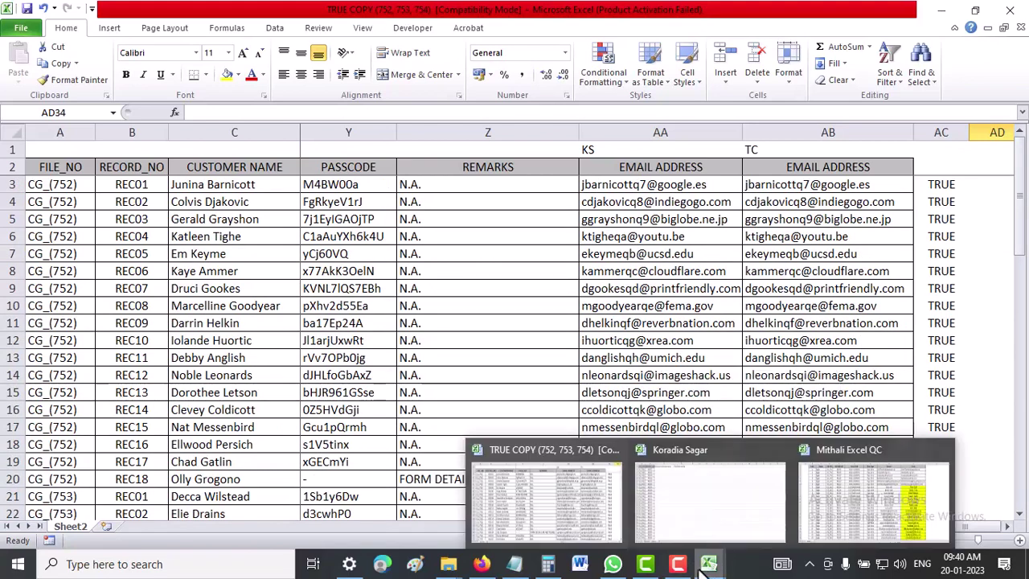
click(648, 564)
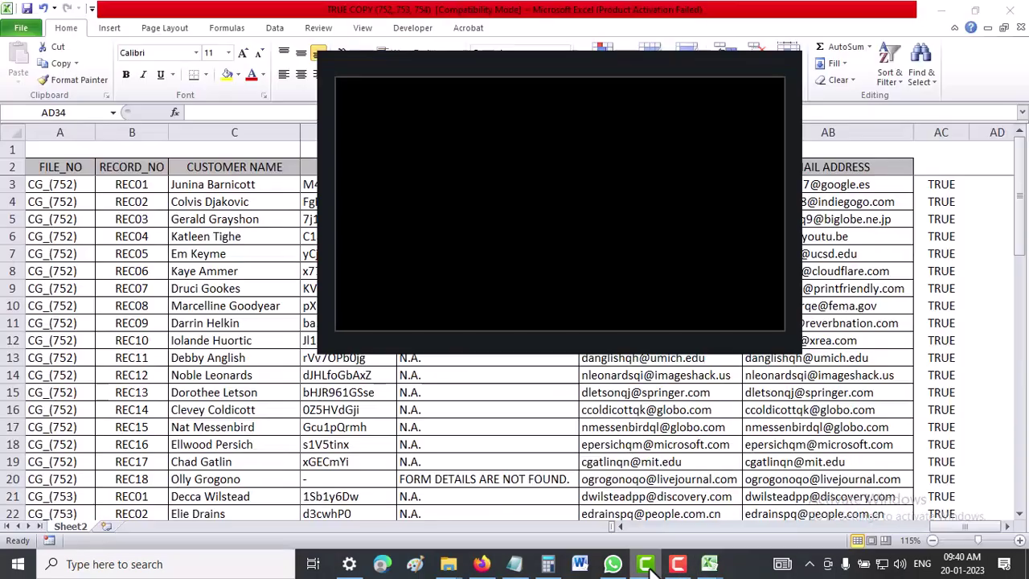